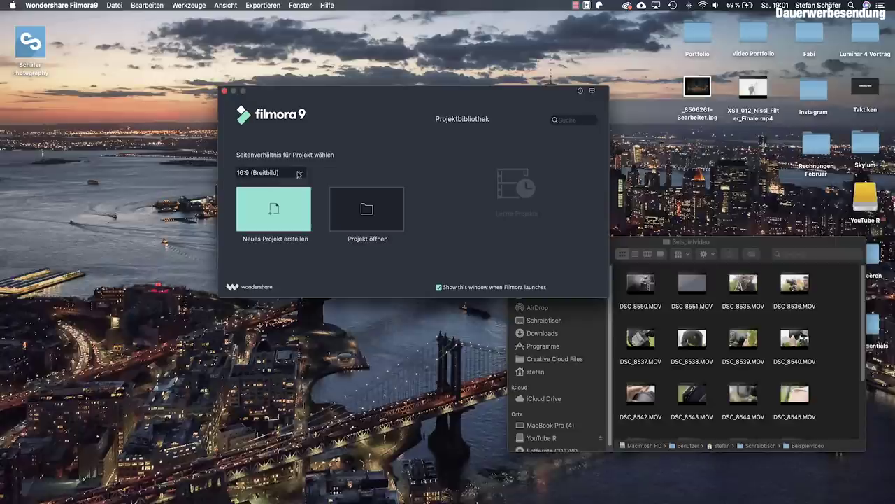
# Create a new project with the 16:9 (Breitbild) aspect ratio, dismiss the news window and maximize the editor
pyautogui.click(301, 173)
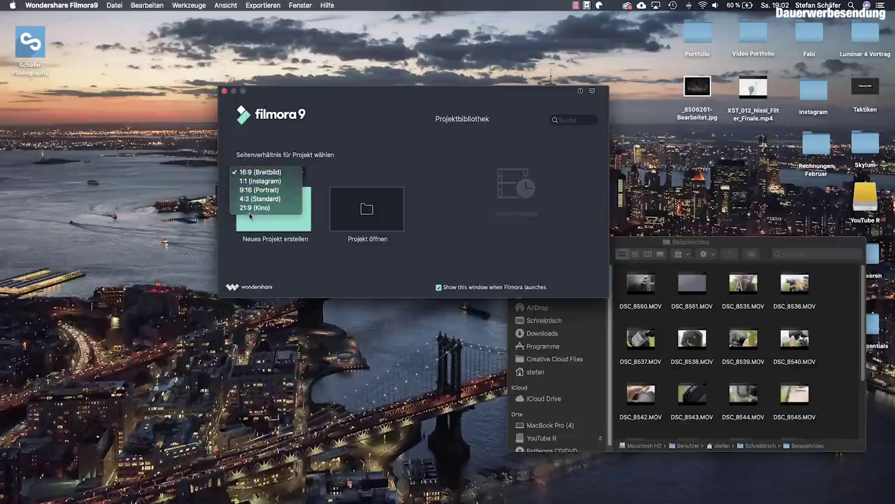
pyautogui.click(279, 172)
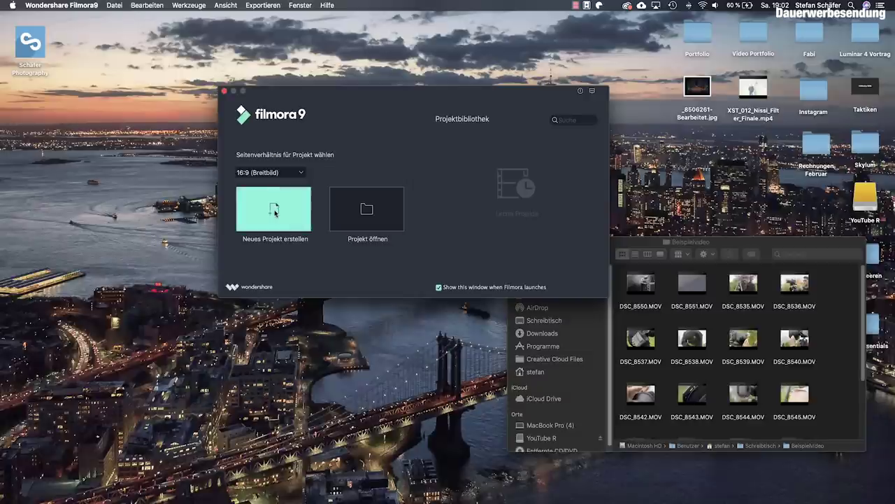
pyautogui.click(270, 217)
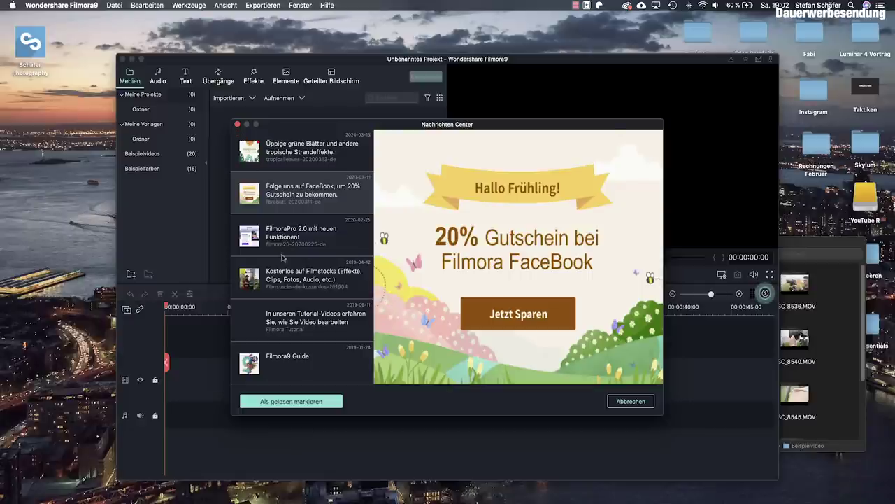
pyautogui.click(237, 125)
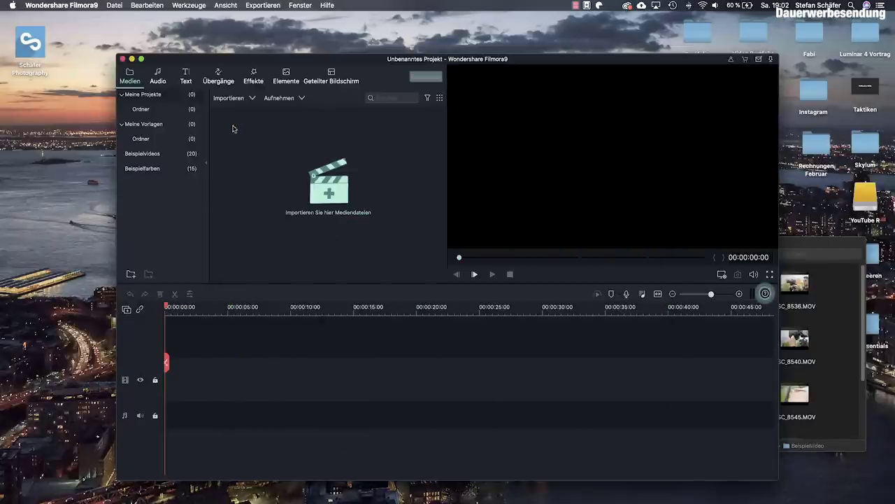
pyautogui.click(140, 60)
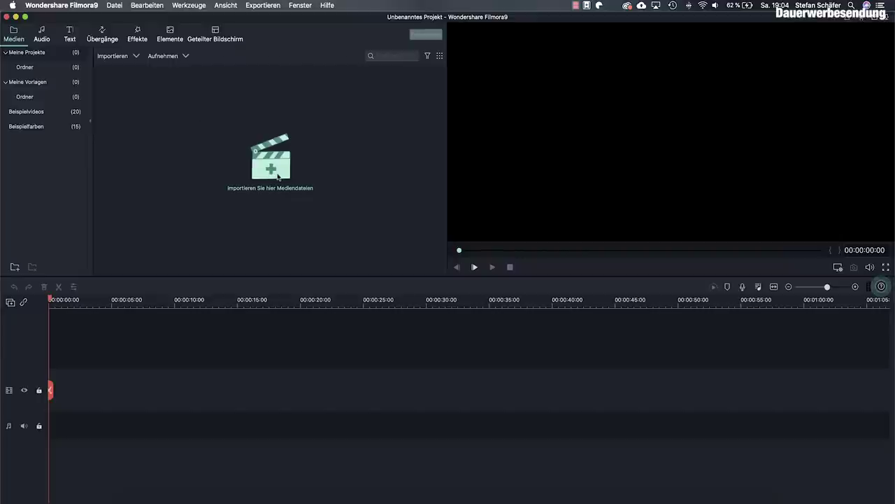
# Look through the video clips, music file and images in the Beispielvideo folder in Finder
pyautogui.click(137, 501)
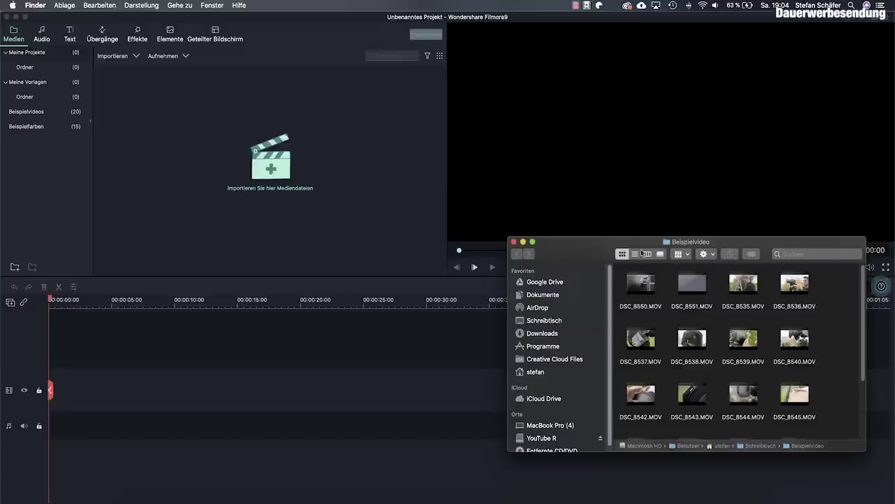
pyautogui.moveTo(627, 242); pyautogui.dragTo(616, 241)
pyautogui.scroll(-5, 663, 335)
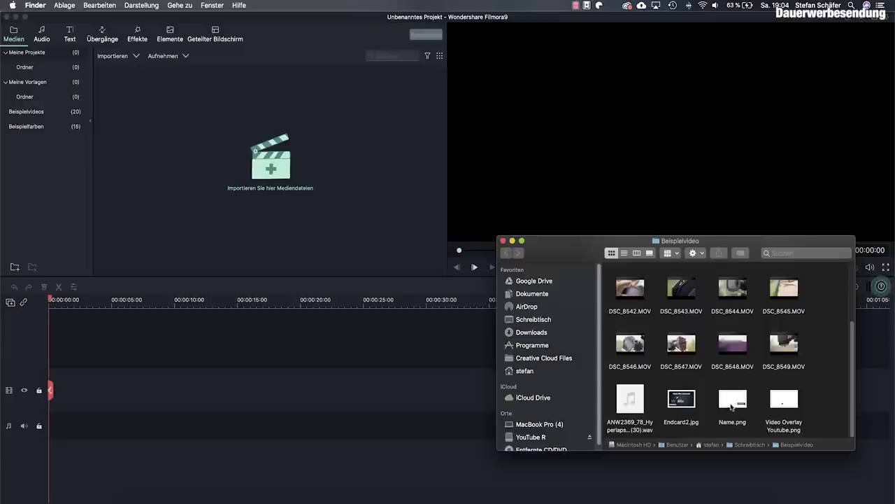
pyautogui.click(358, 252)
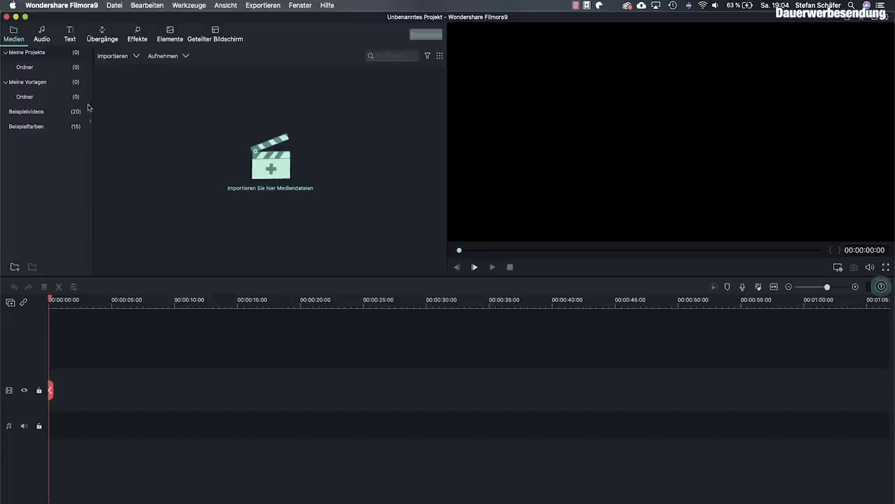
# Look over the built-in Audio, Effekte and Geteilter Bildschirm libraries
pyautogui.click(39, 41)
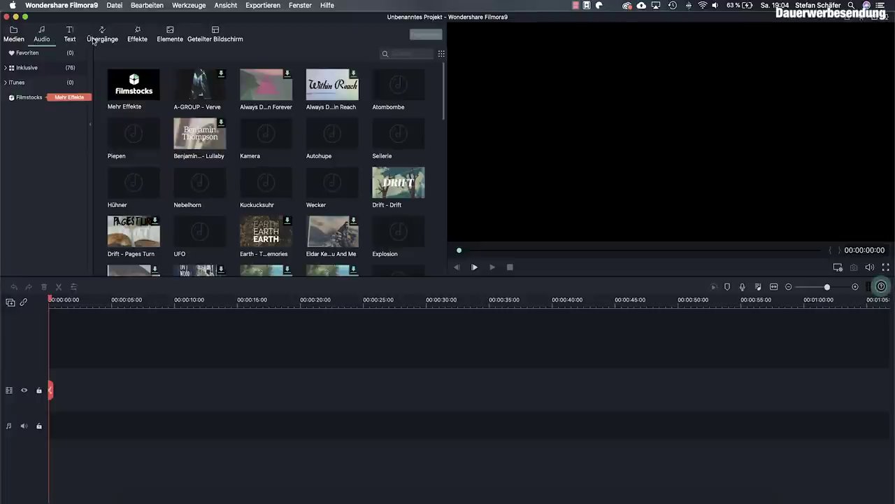
pyautogui.click(137, 42)
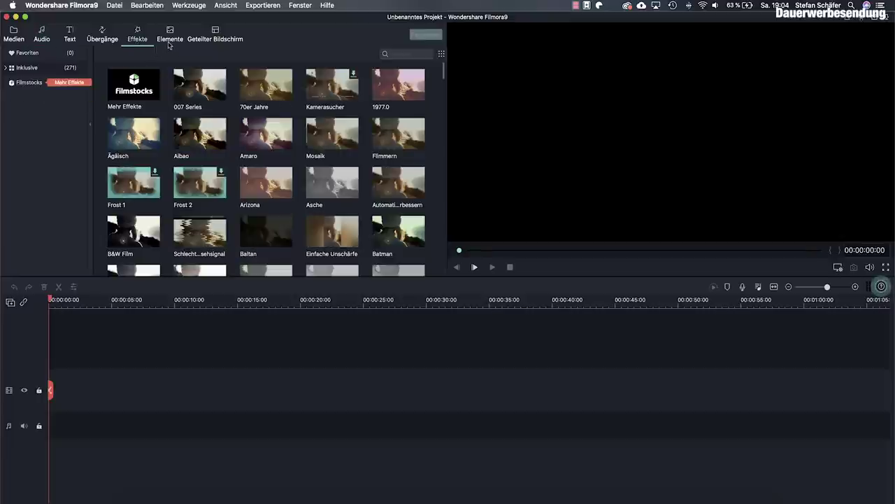
pyautogui.click(210, 42)
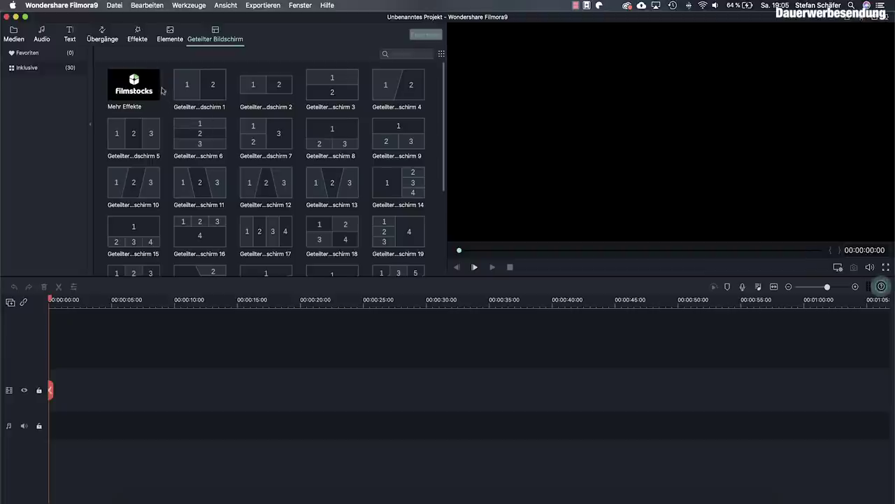
# Import all files from the desktop folder Beispielvideo into the project's media library
pyautogui.click(13, 36)
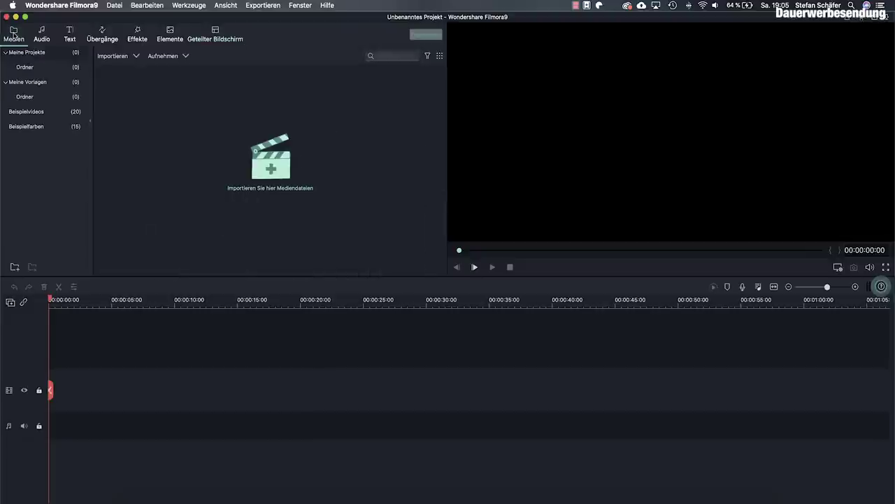
pyautogui.click(276, 180)
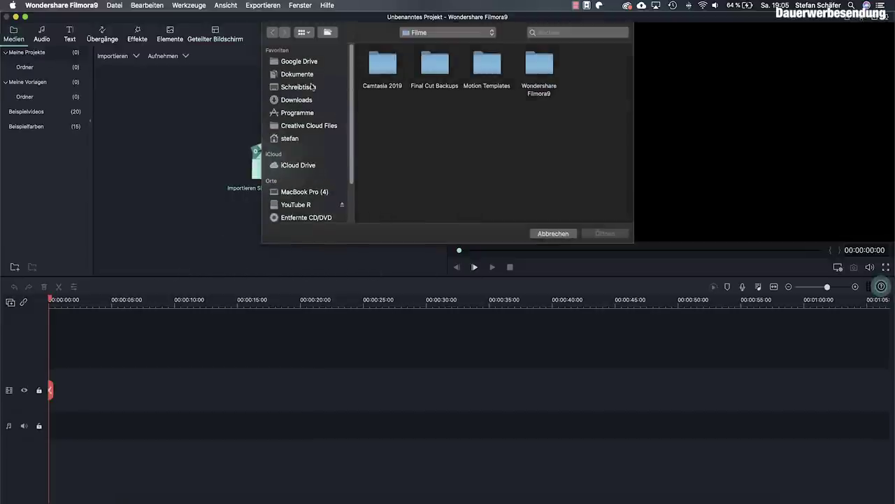
pyautogui.click(313, 86)
pyautogui.doubleClick(450, 66)
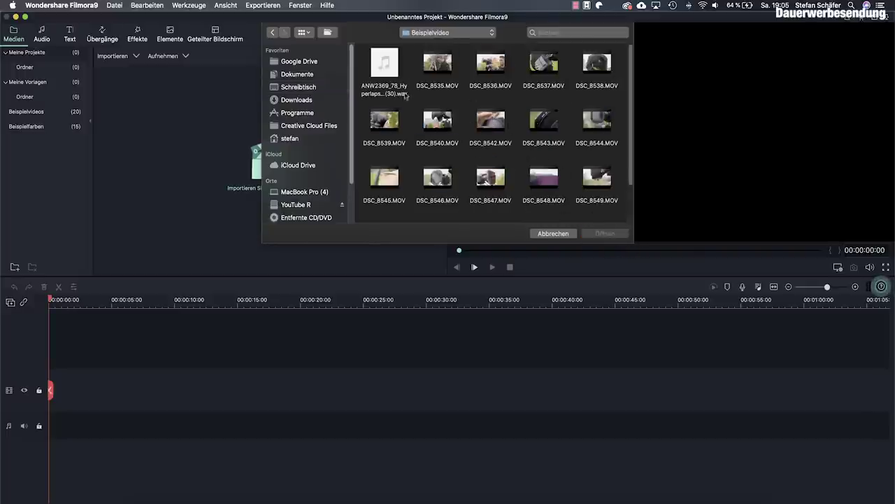
pyautogui.moveTo(365, 61); pyautogui.dragTo(616, 227)
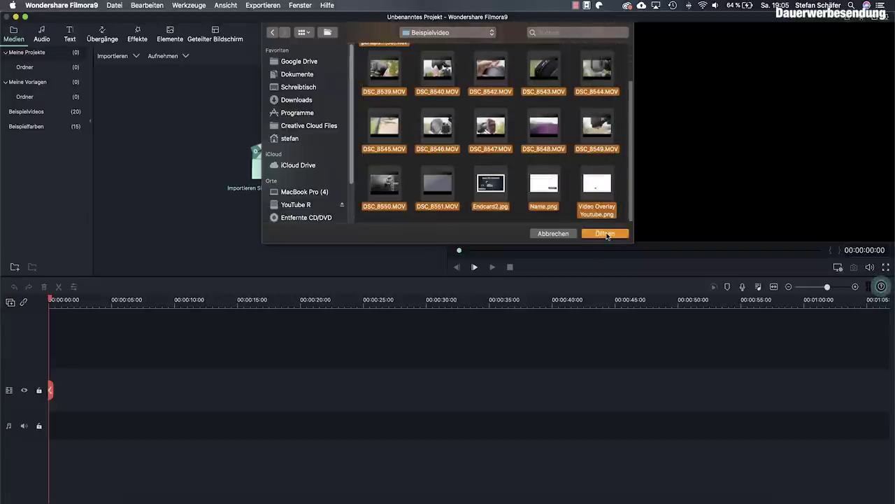
pyautogui.click(606, 233)
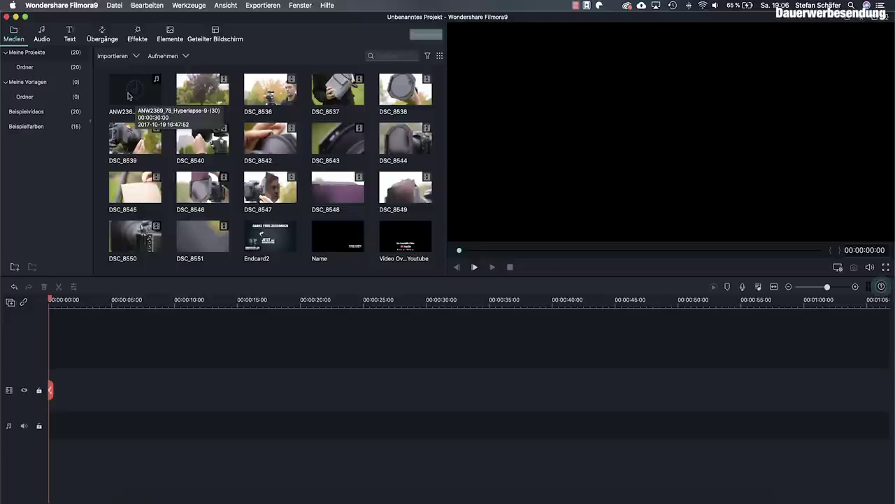
# Place the ANW2369_78_Hyperlapse-9-(30) music at the start of the audio track and play back its opening seconds
pyautogui.moveTo(129, 96); pyautogui.dragTo(47, 436)
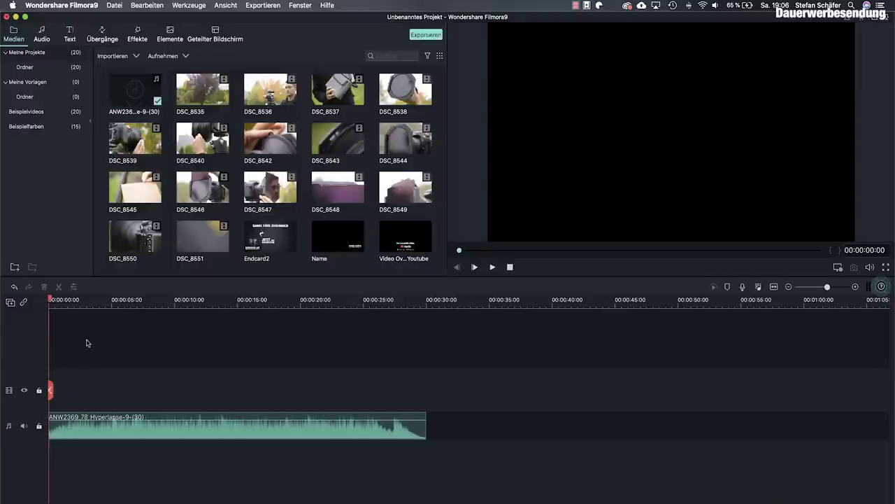
pyautogui.press('space')
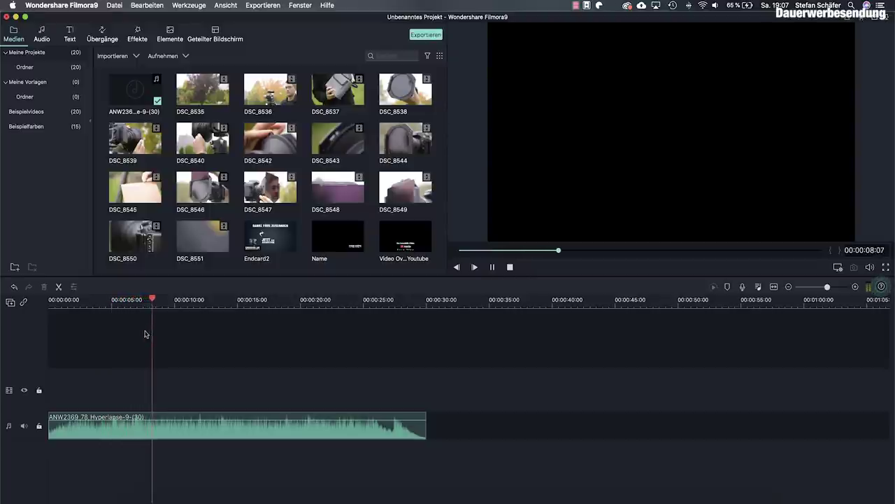
pyautogui.press('space')
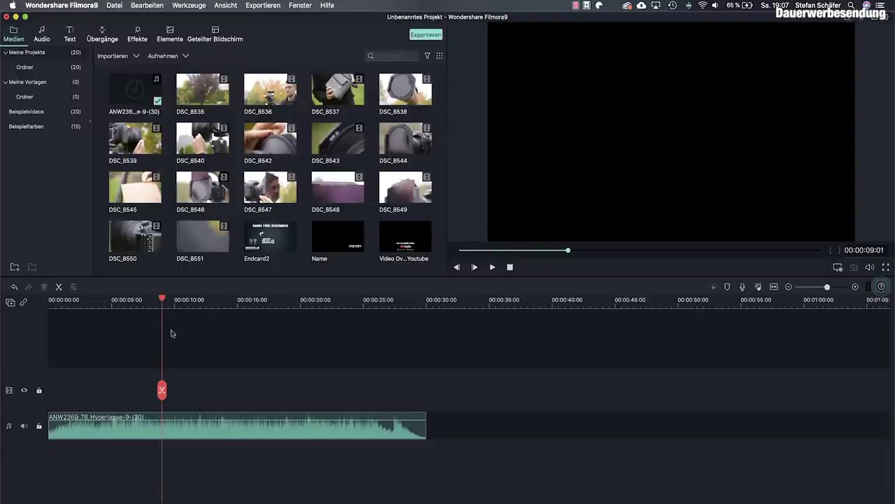
pyautogui.moveTo(163, 300); pyautogui.dragTo(17, 315)
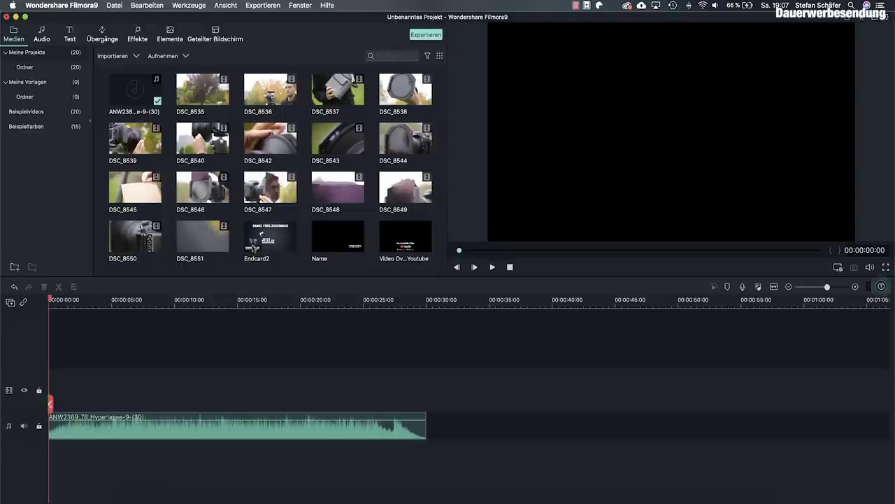
# Add clip DSC_8551 to the video track at about 10 seconds and match the project to the media's 1920x1080, 50 fps
pyautogui.moveTo(187, 242); pyautogui.dragTo(179, 381)
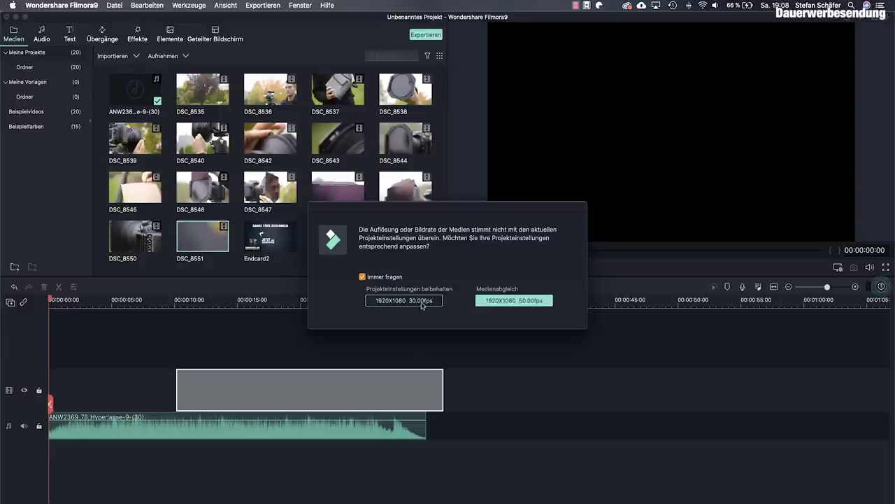
pyautogui.click(494, 301)
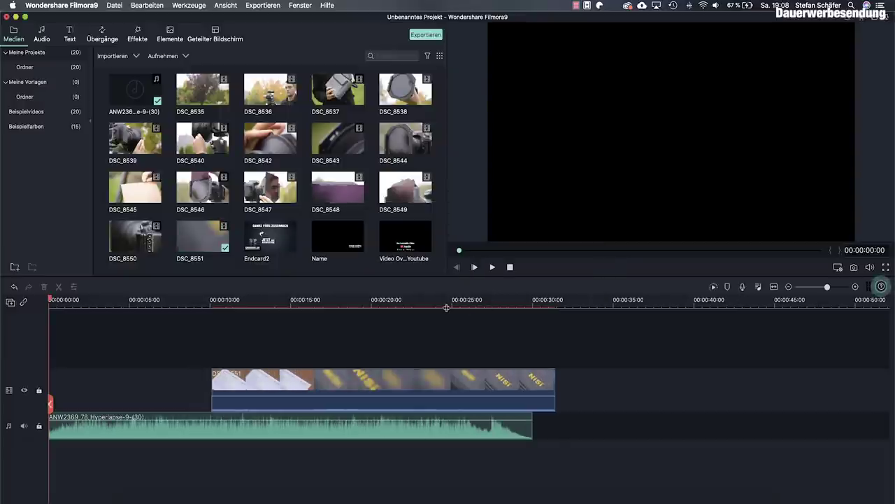
# Review the project's aspect ratio and resolution settings and set its frame rate (Bildrate) to 25
pyautogui.click(114, 5)
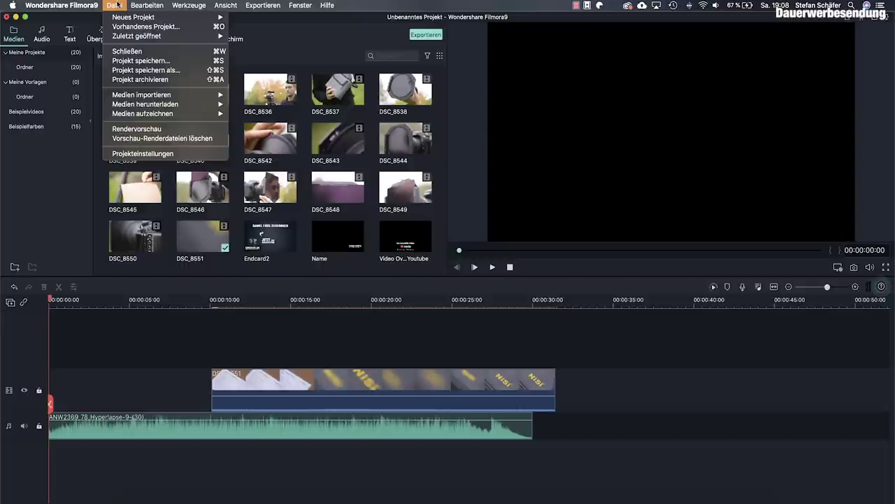
pyautogui.click(135, 154)
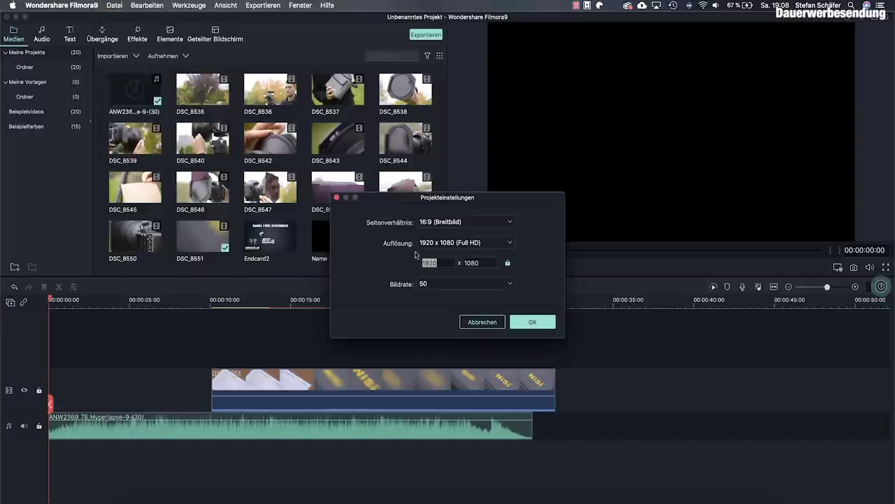
pyautogui.click(515, 223)
pyautogui.click(531, 222)
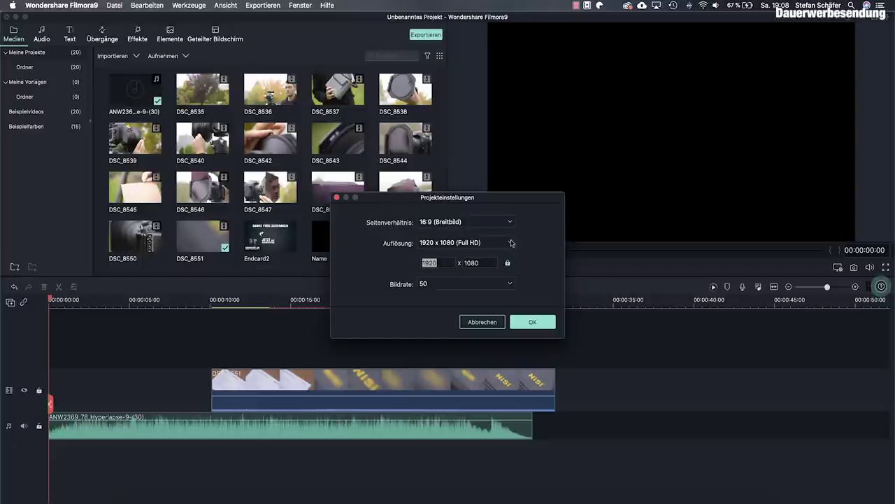
pyautogui.click(511, 244)
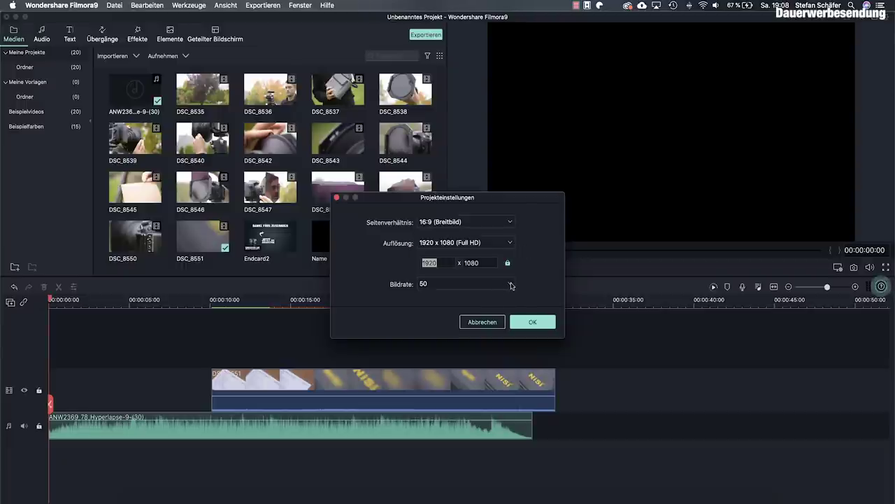
pyautogui.click(511, 285)
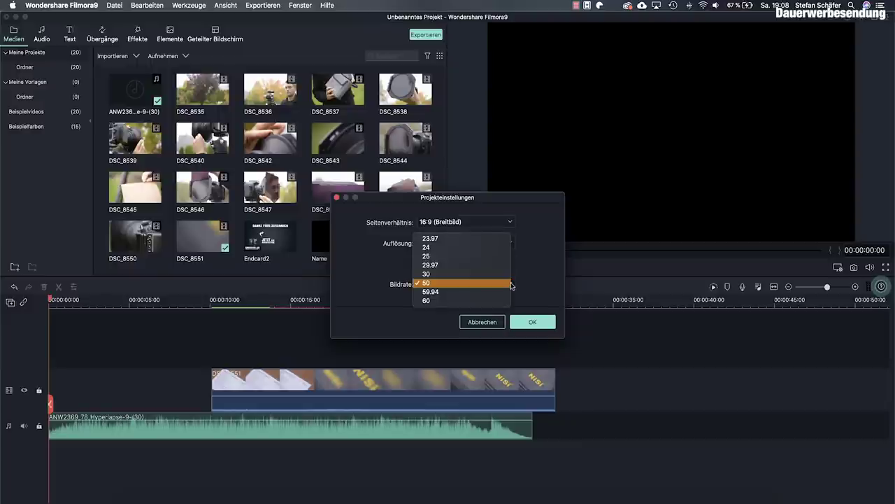
pyautogui.click(481, 257)
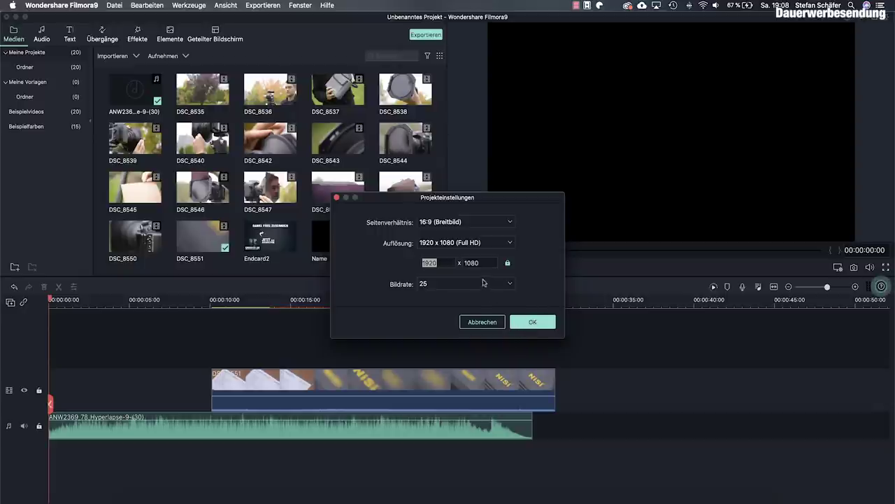
pyautogui.click(487, 284)
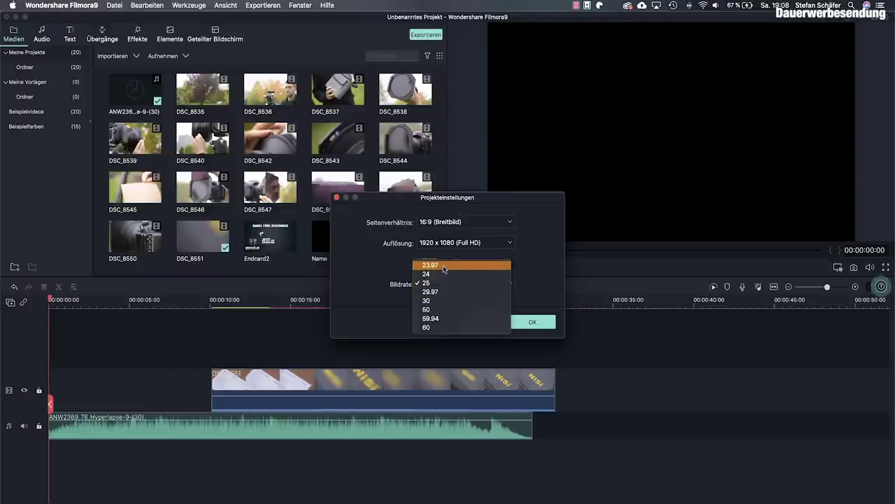
pyautogui.click(531, 280)
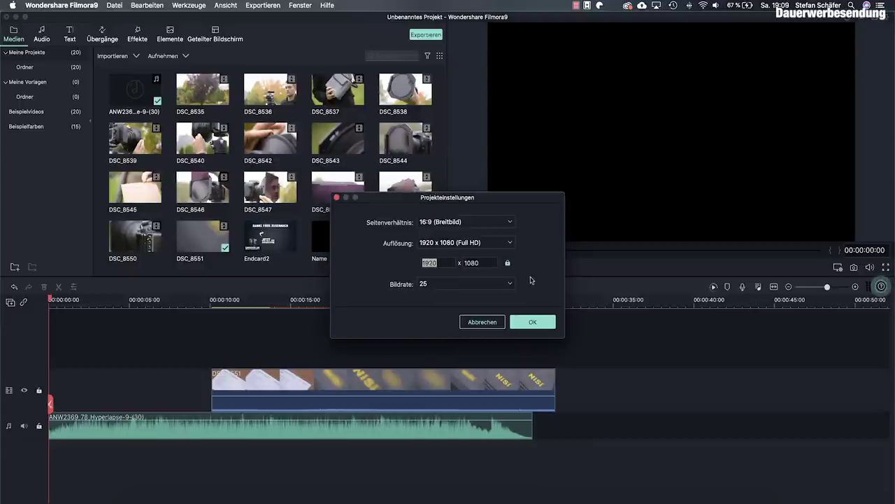
pyautogui.click(522, 323)
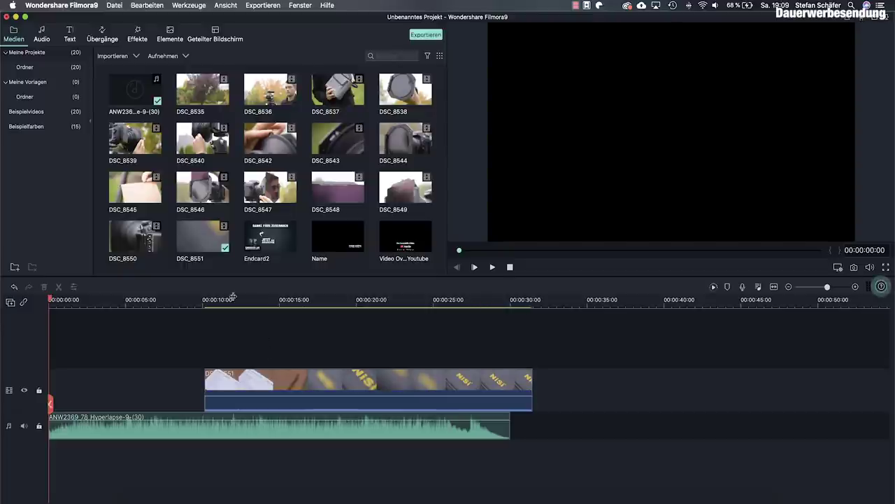
# Trim the start of clip DSC_8551 to the sharp NiSi logo shot at 00:00:33:12 on the timeline
pyautogui.scroll(3, 234, 300)
pyautogui.scroll(-3, 234, 303)
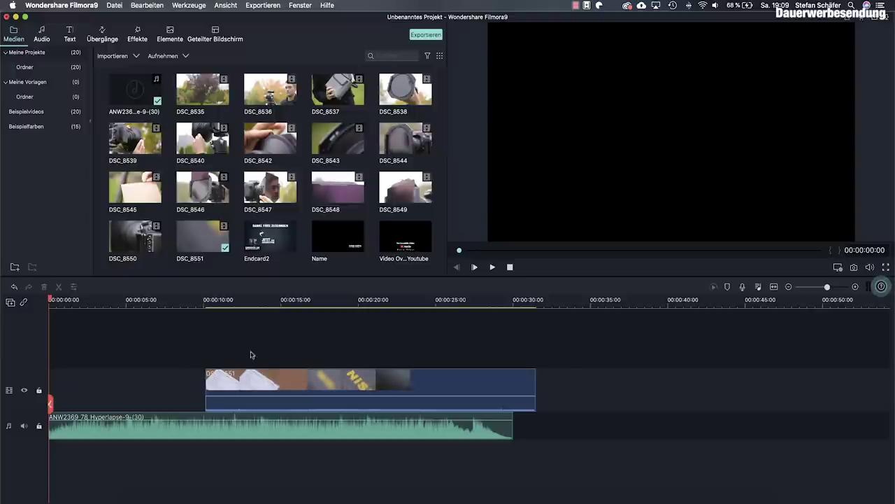
pyautogui.click(287, 300)
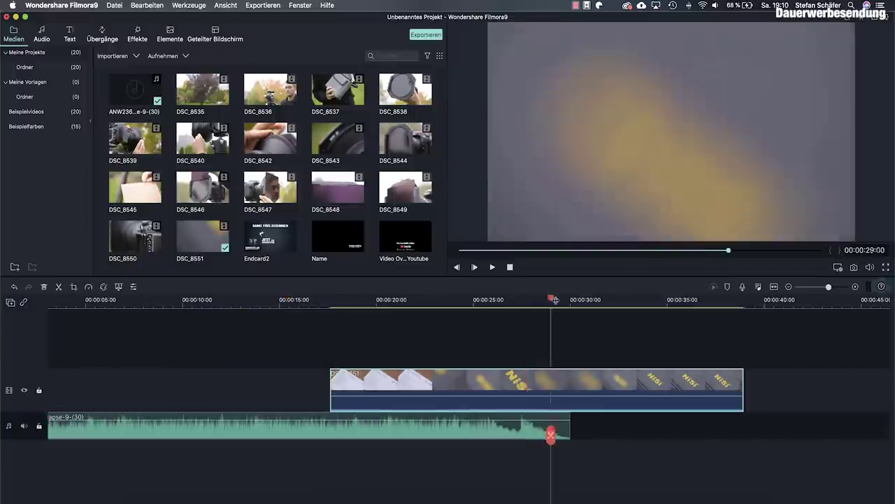
pyautogui.moveTo(550, 430); pyautogui.dragTo(548, 438)
pyautogui.moveTo(593, 305); pyautogui.dragTo(639, 306)
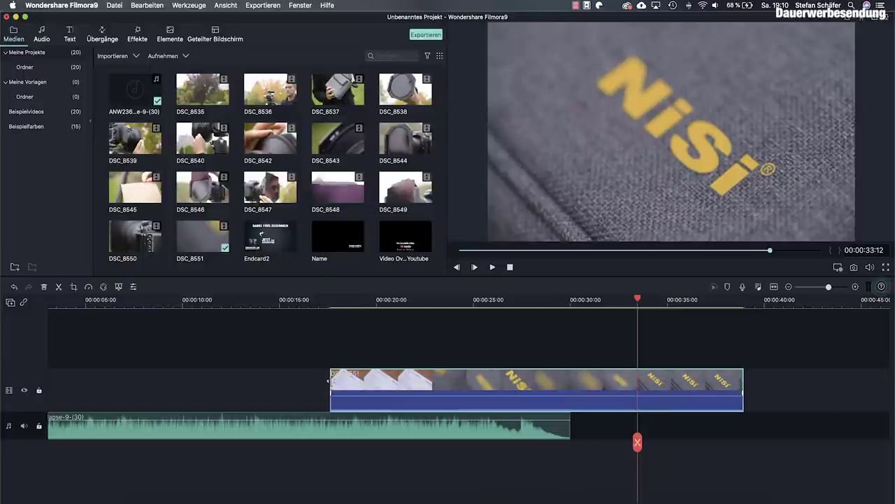
pyautogui.moveTo(329, 381); pyautogui.dragTo(640, 387)
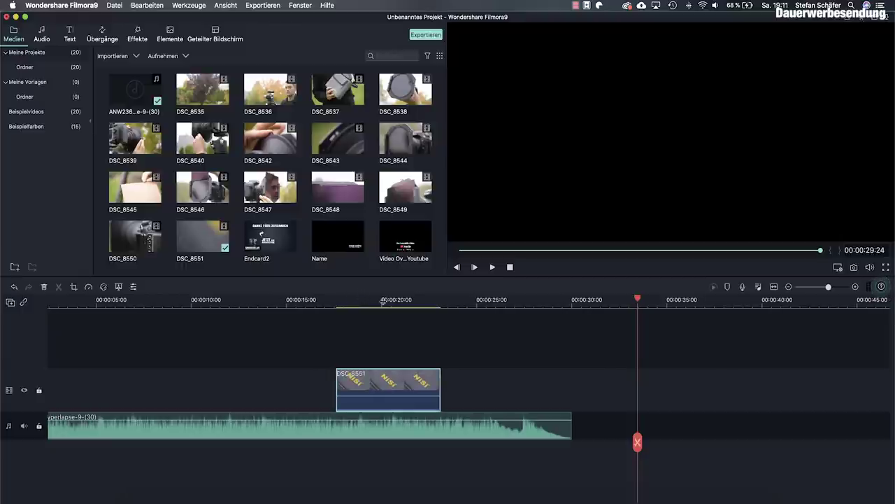
# Trim the end of clip DSC_8551 to 00:00:18:07 and move the clip to the start of the video track
pyautogui.moveTo(638, 301); pyautogui.dragTo(350, 312)
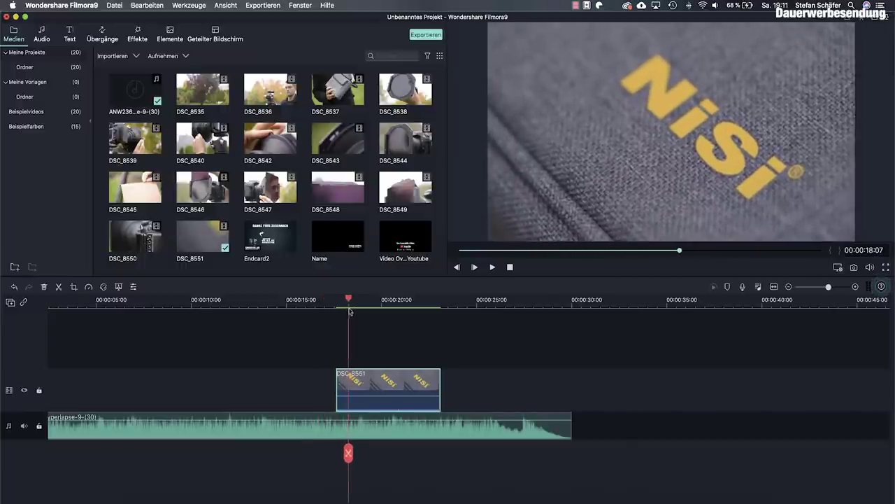
pyautogui.moveTo(441, 384); pyautogui.dragTo(55, 389)
pyautogui.hscroll(-2, 144, 376)
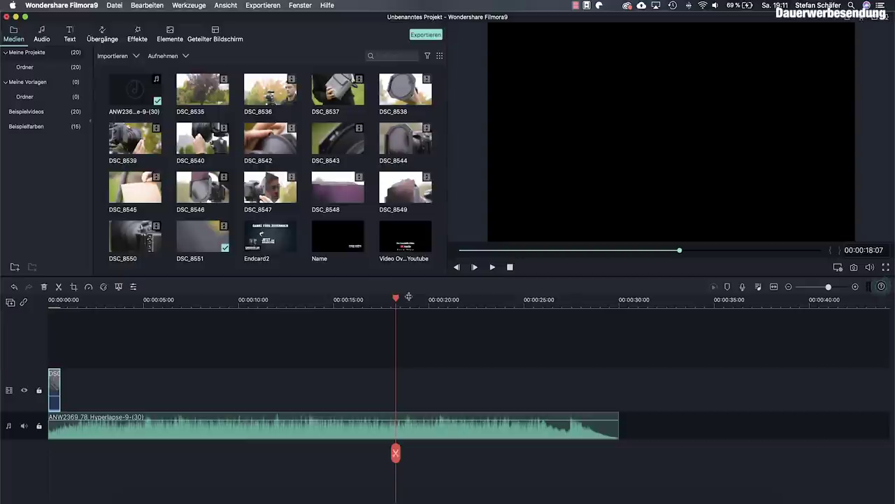
# Play back the opening from the start and extend the end of clip DSC_8551 to 00:00:01:08
pyautogui.moveTo(398, 299); pyautogui.dragTo(39, 319)
pyautogui.press('space')
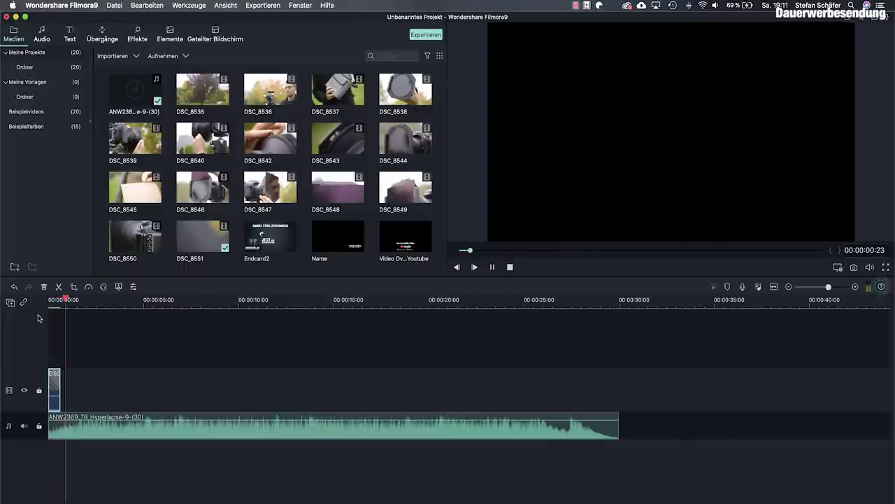
pyautogui.click(54, 375)
pyautogui.moveTo(62, 376); pyautogui.dragTo(73, 376)
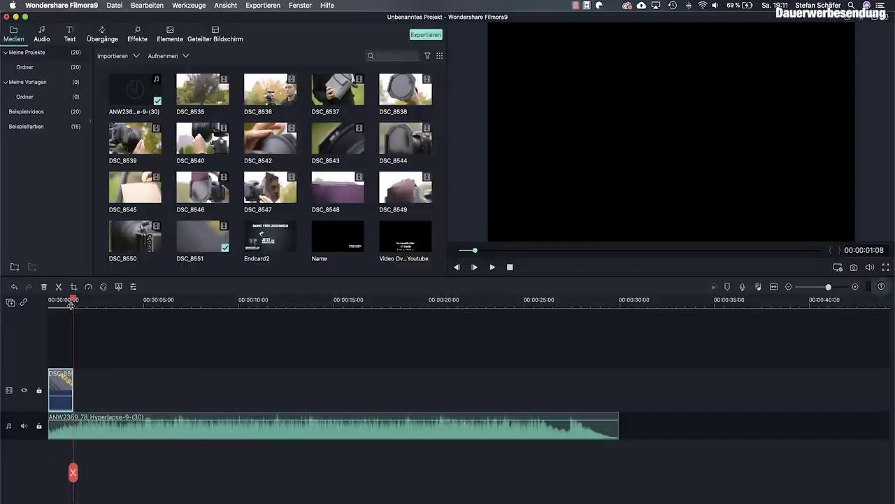
# Slow clip DSC_8551 down to a speed (Tempo) of 0.50, keeping ripple editing enabled
pyautogui.moveTo(73, 296); pyautogui.dragTo(60, 299)
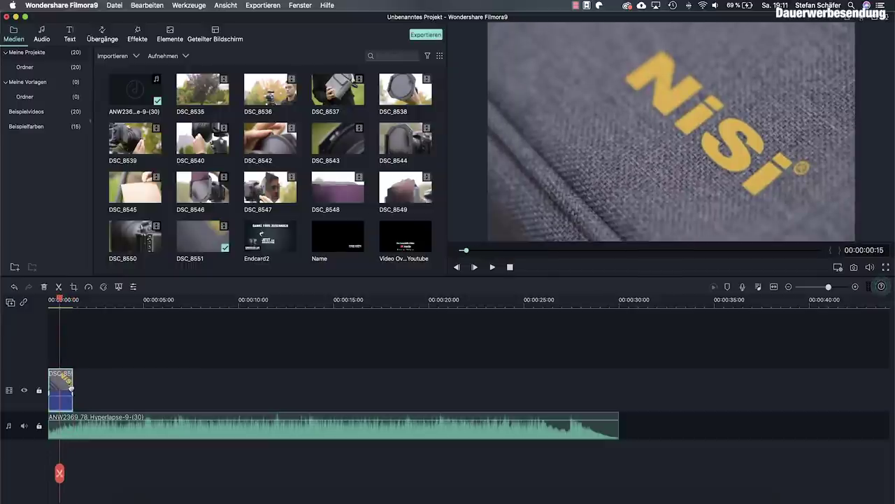
pyautogui.rightClick(66, 385)
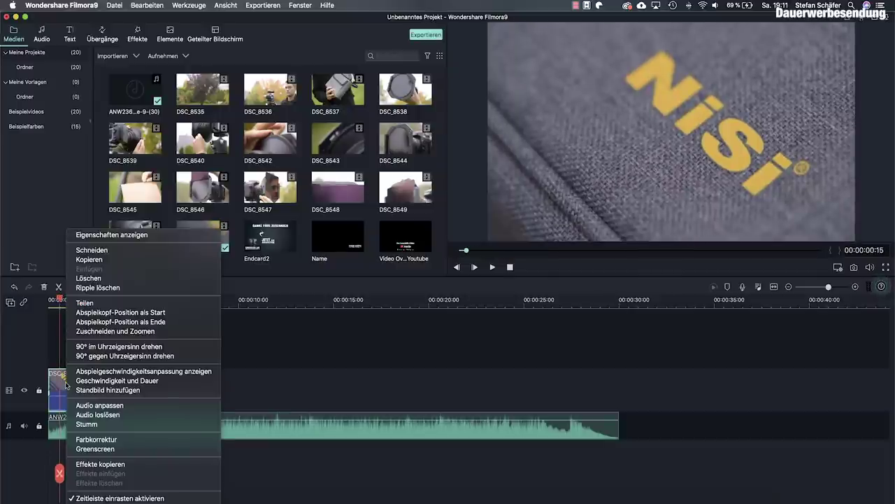
pyautogui.click(91, 381)
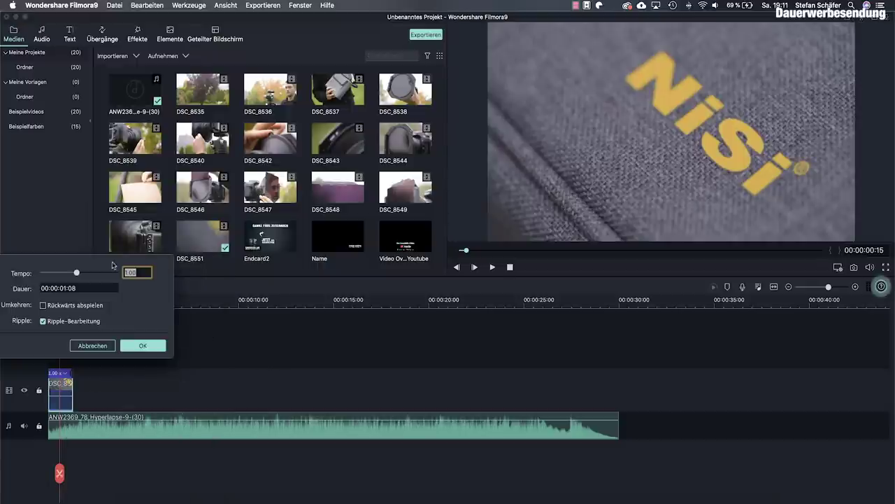
pyautogui.moveTo(99, 261); pyautogui.dragTo(190, 262)
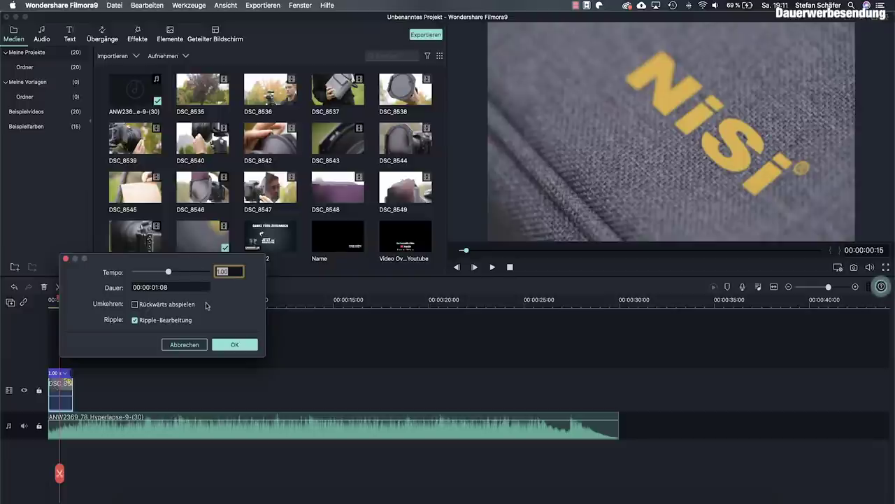
pyautogui.moveTo(169, 273); pyautogui.dragTo(149, 273)
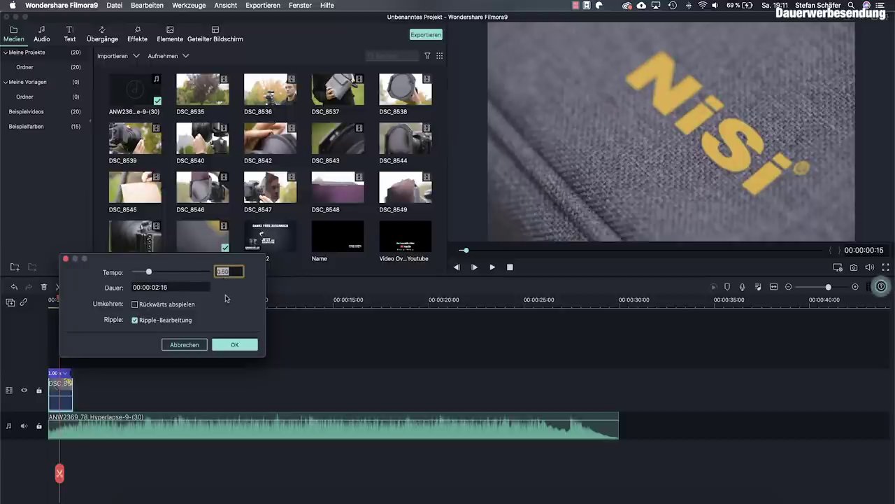
pyautogui.click(234, 344)
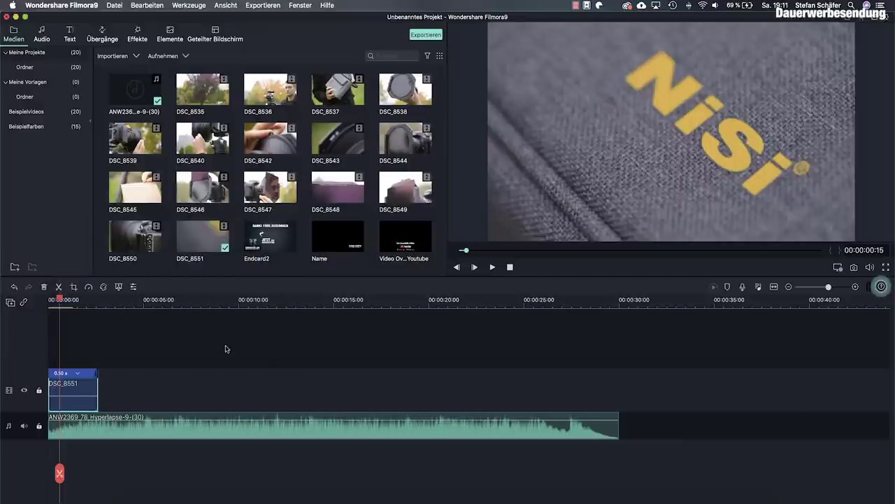
# Play back the slowed DSC_8551 clip with the music from the beginning of the timeline
pyautogui.moveTo(61, 303); pyautogui.dragTo(32, 307)
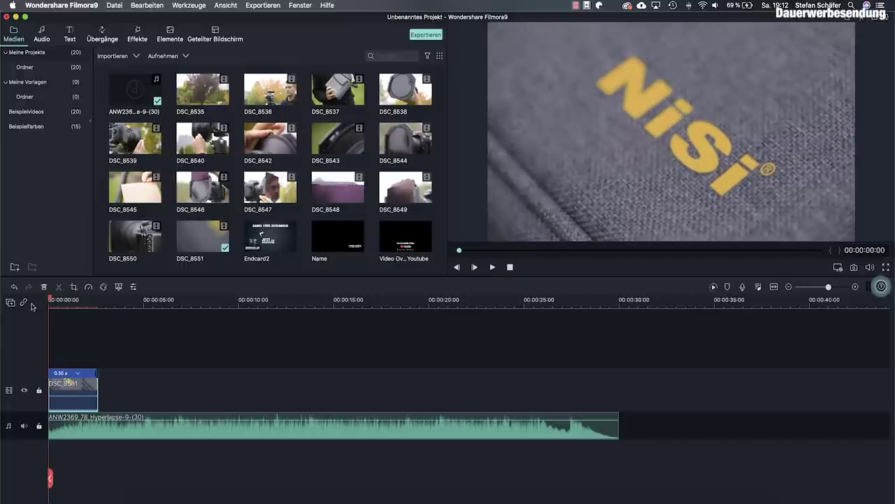
pyautogui.press('space')
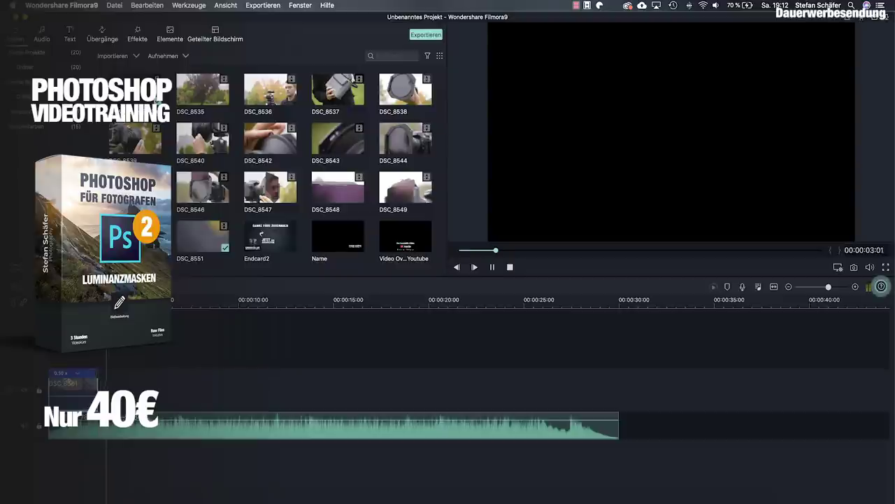
pyautogui.press('space')
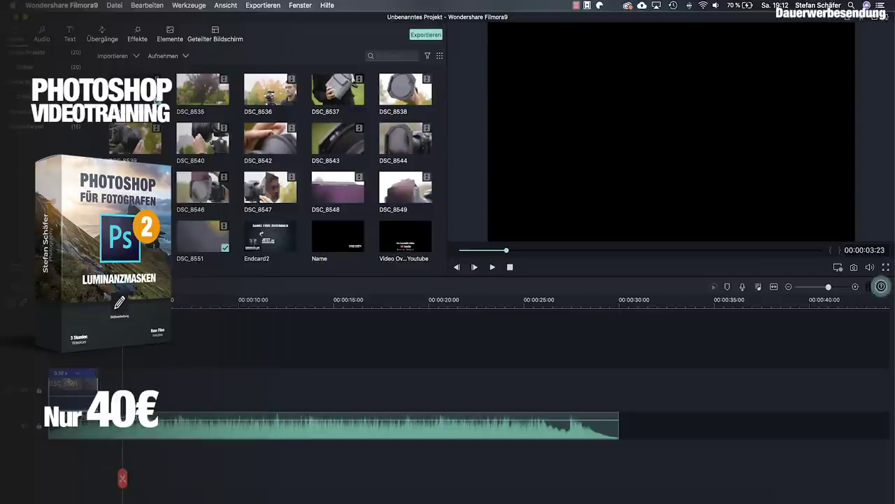
pyautogui.moveTo(122, 479); pyautogui.dragTo(54, 482)
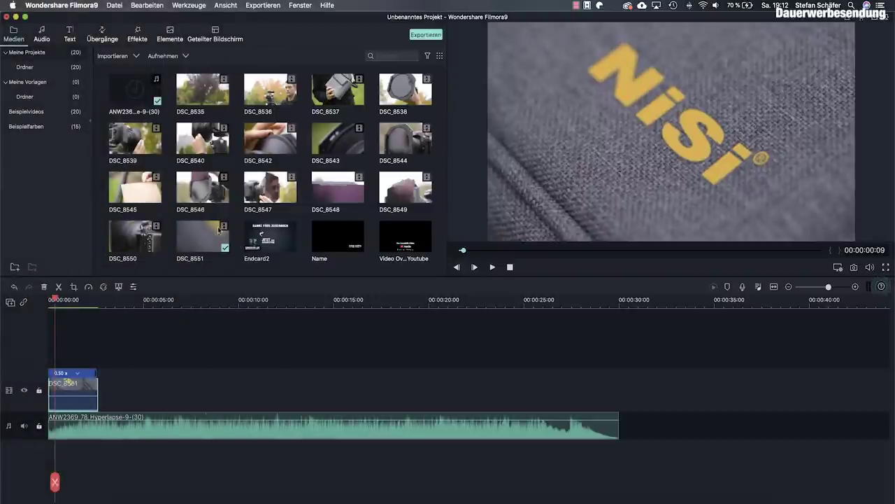
# Add clip DSC_8535 to the video track at the end of the music and fit the whole clip in the timeline view
pyautogui.moveTo(196, 96); pyautogui.dragTo(619, 391)
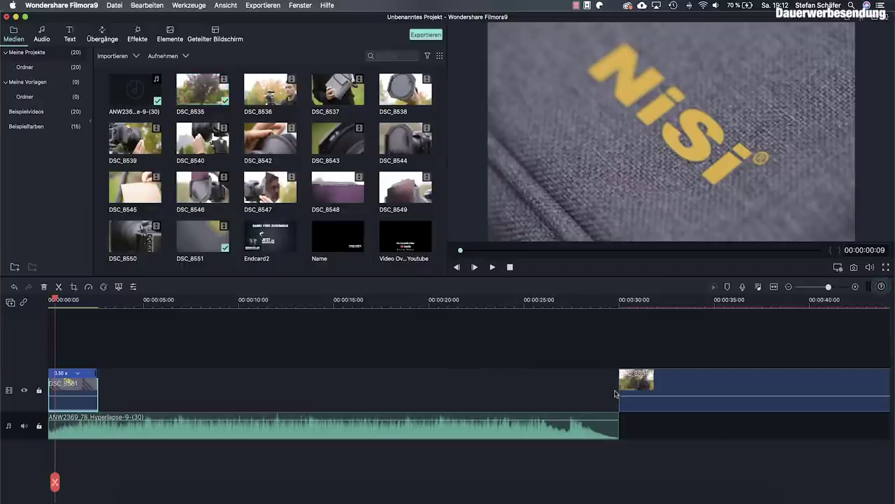
pyautogui.hscroll(5, 616, 389)
pyautogui.hscroll(2, 614, 389)
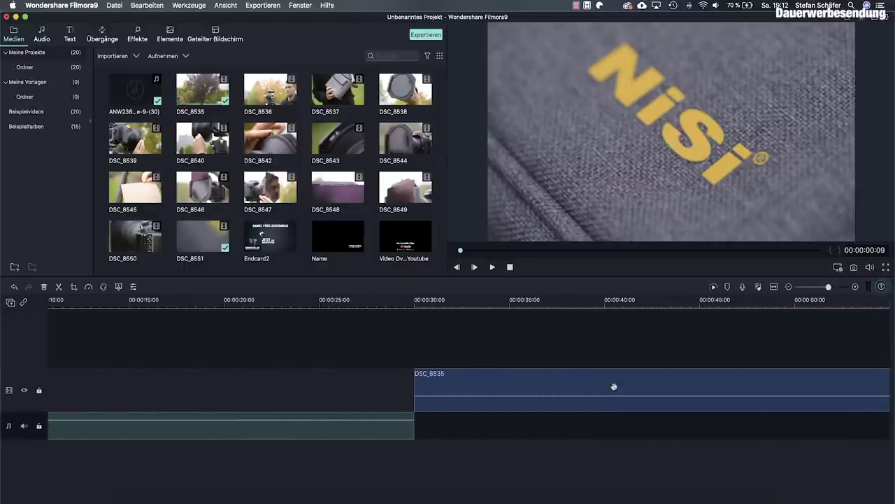
pyautogui.moveTo(830, 288); pyautogui.dragTo(823, 289)
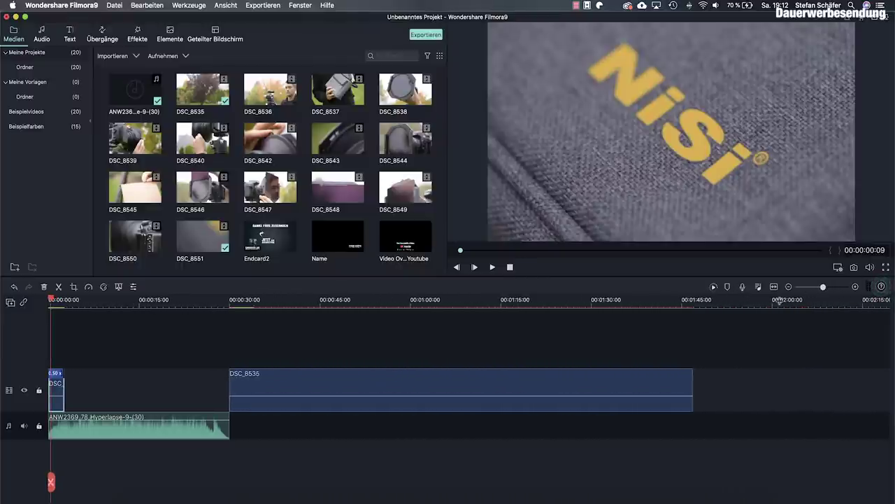
pyautogui.scroll(2, 480, 299)
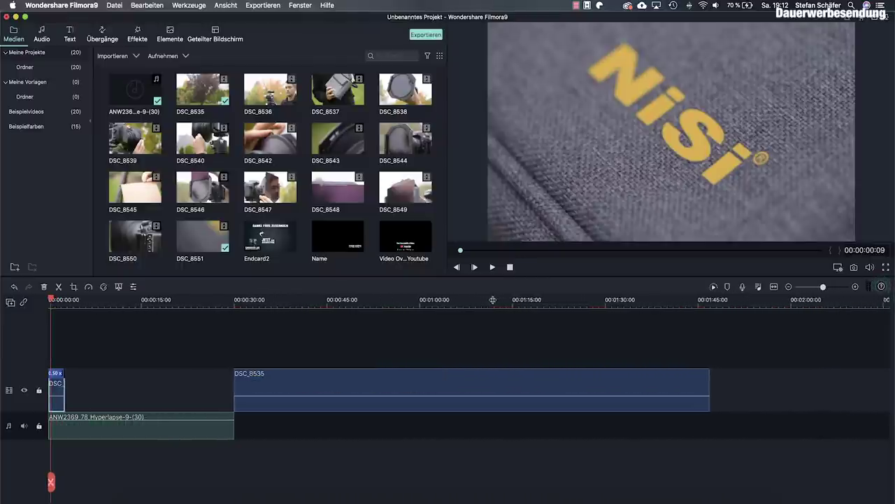
pyautogui.scroll(-3, 469, 299)
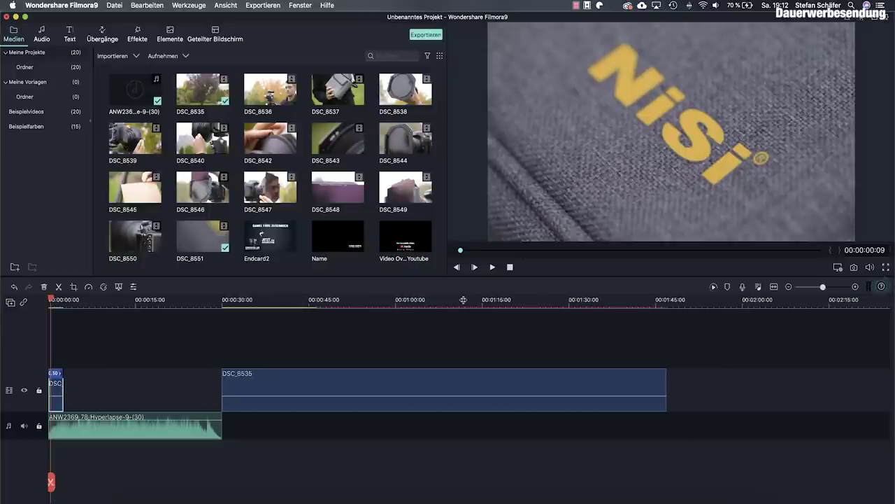
# Trim the start of clip DSC_8535 twice, the second time up to the playhead at 00:00:33:07
pyautogui.moveTo(221, 381); pyautogui.dragTo(242, 381)
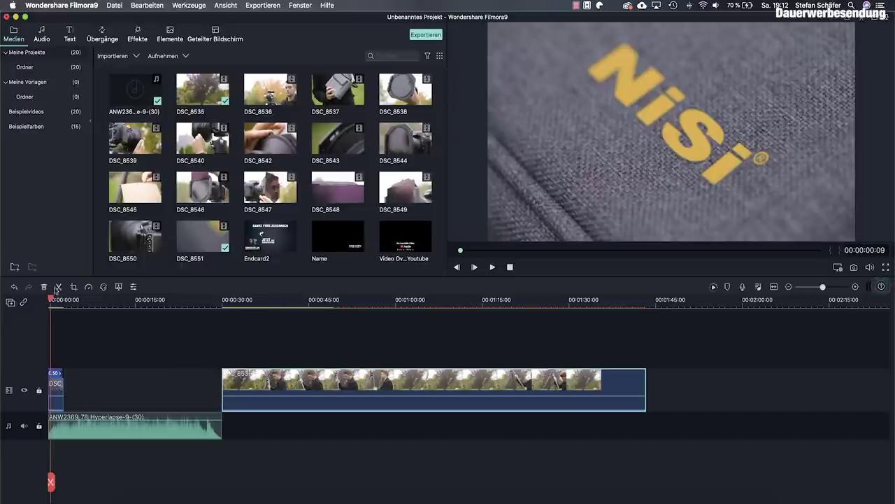
pyautogui.moveTo(51, 300); pyautogui.dragTo(241, 306)
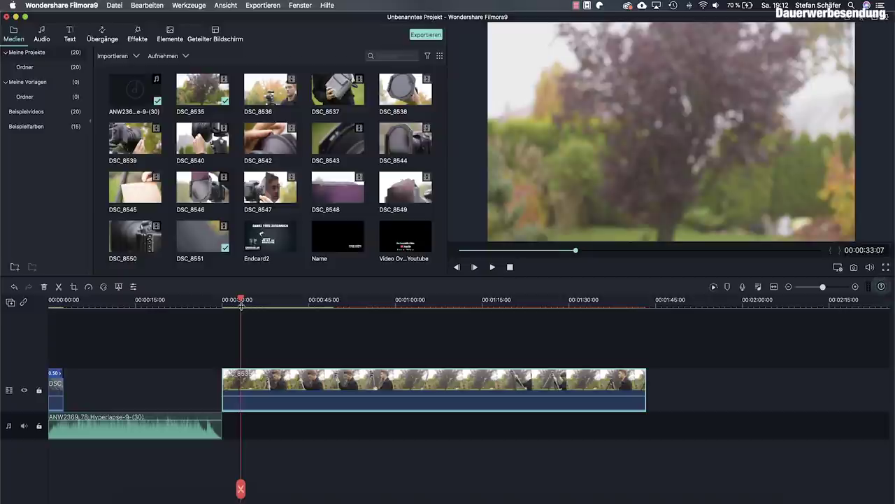
pyautogui.click(231, 370)
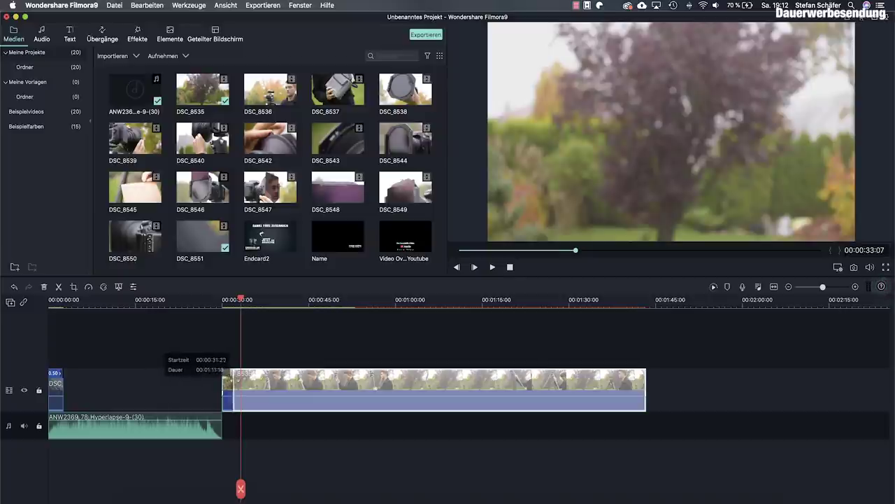
pyautogui.moveTo(223, 381); pyautogui.dragTo(241, 381)
# Split clip DSC_8535 at 00:00:32:00 and move the short first part directly behind clip DSC_8551
pyautogui.moveTo(241, 301); pyautogui.dragTo(235, 303)
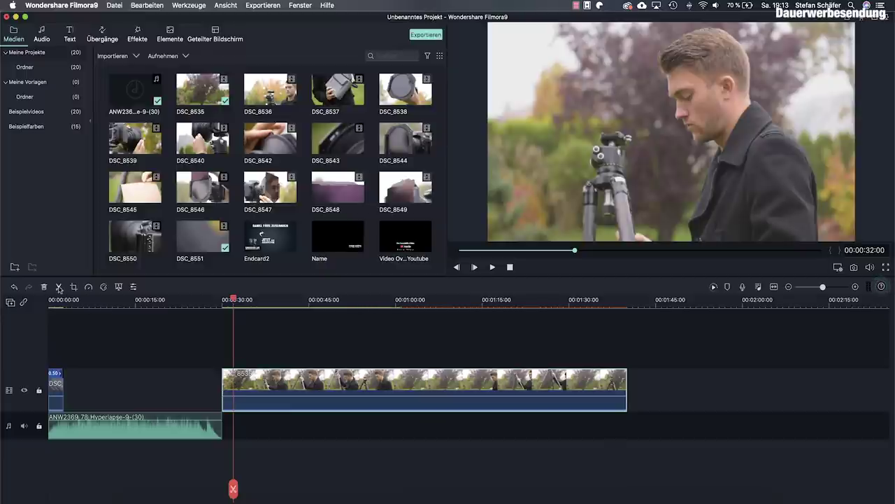
pyautogui.click(59, 287)
pyautogui.moveTo(228, 389); pyautogui.dragTo(69, 382)
# Skim through the remaining long part of clip DSC_8535 and delete it from the timeline
pyautogui.moveTo(235, 300); pyautogui.dragTo(576, 323)
pyautogui.click(498, 387)
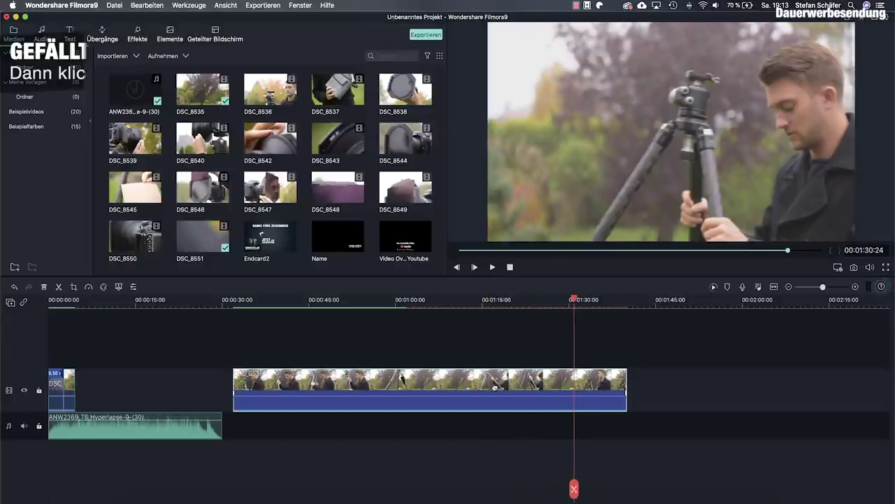
pyautogui.click(436, 343)
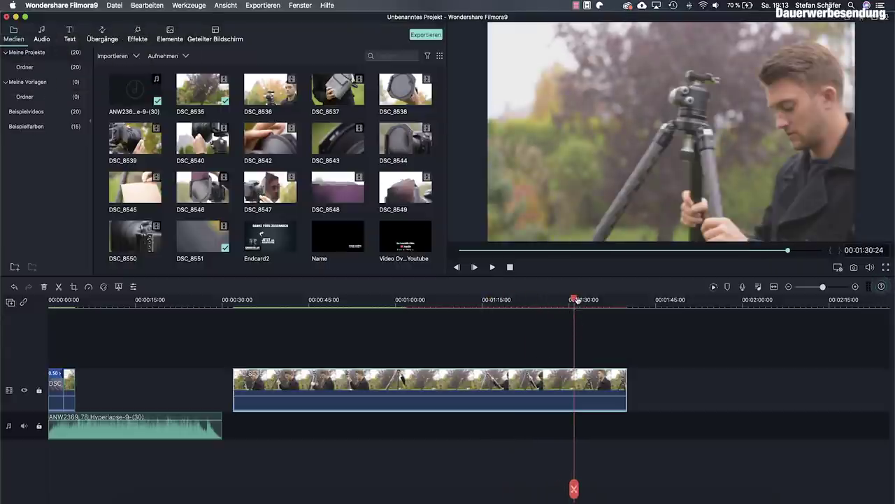
pyautogui.press('Delete')
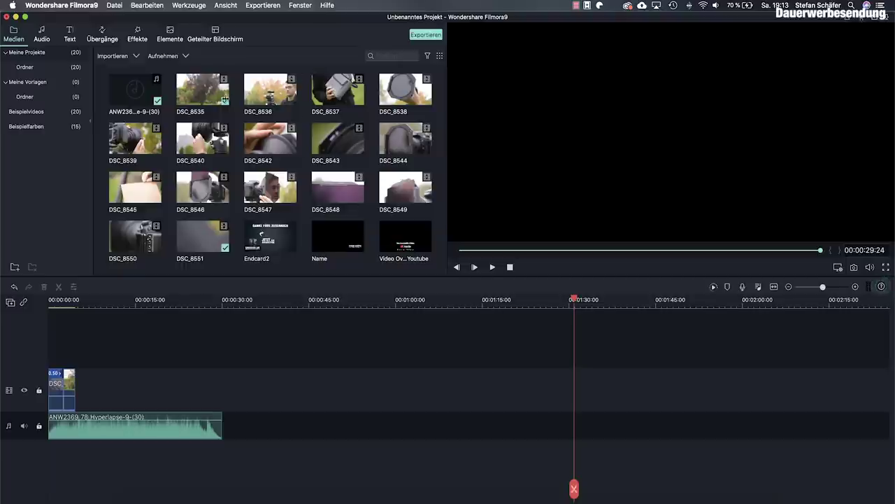
# Add clip DSC_8536 to the video track at about 38 seconds, split it at 00:00:47:20 and delete the first part
pyautogui.moveTo(269, 91); pyautogui.dragTo(270, 392)
pyautogui.press('super+equal')
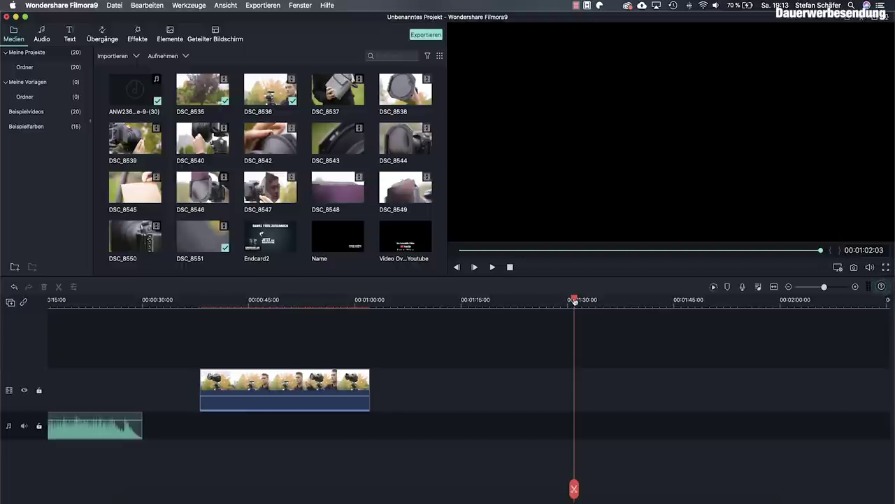
pyautogui.moveTo(233, 310); pyautogui.dragTo(270, 324)
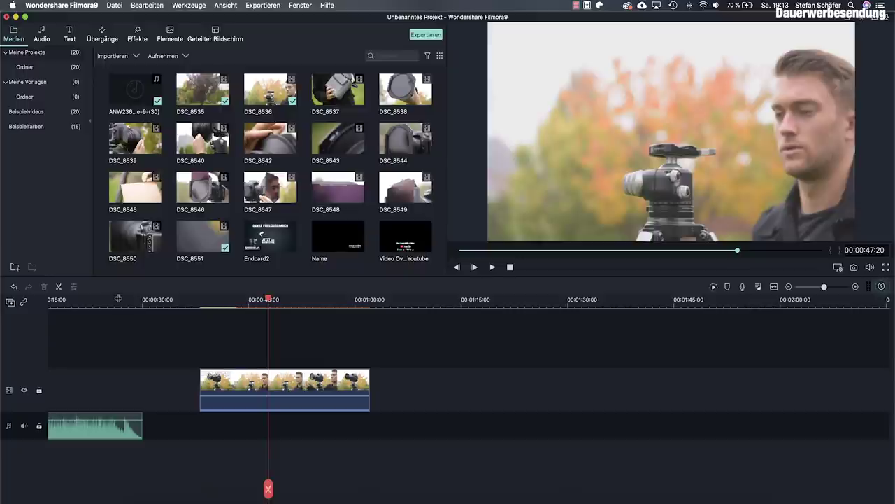
pyautogui.click(59, 289)
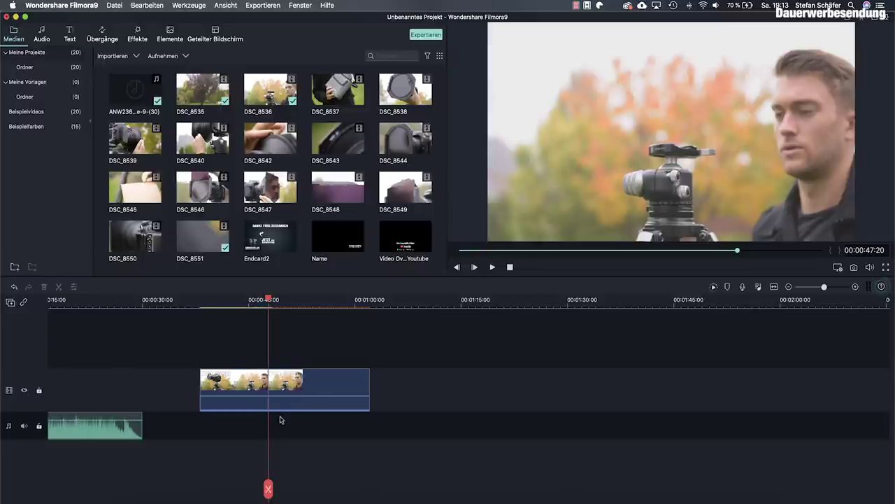
pyautogui.click(253, 387)
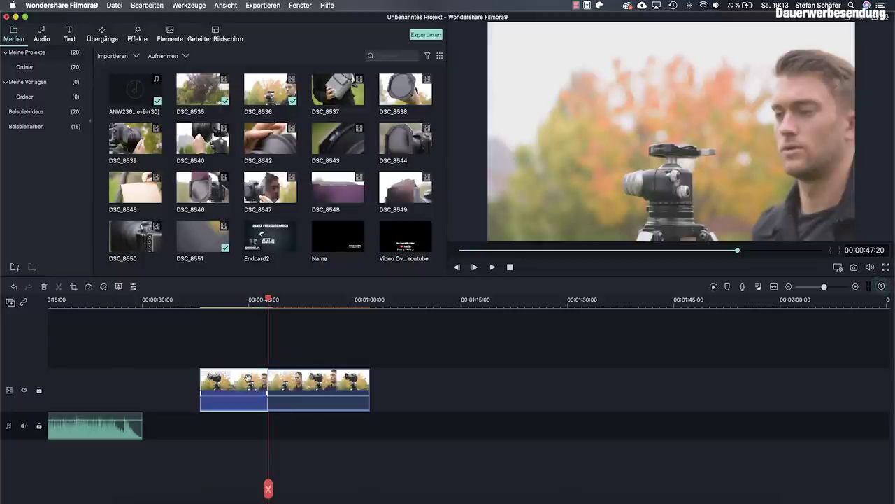
pyautogui.press('Delete')
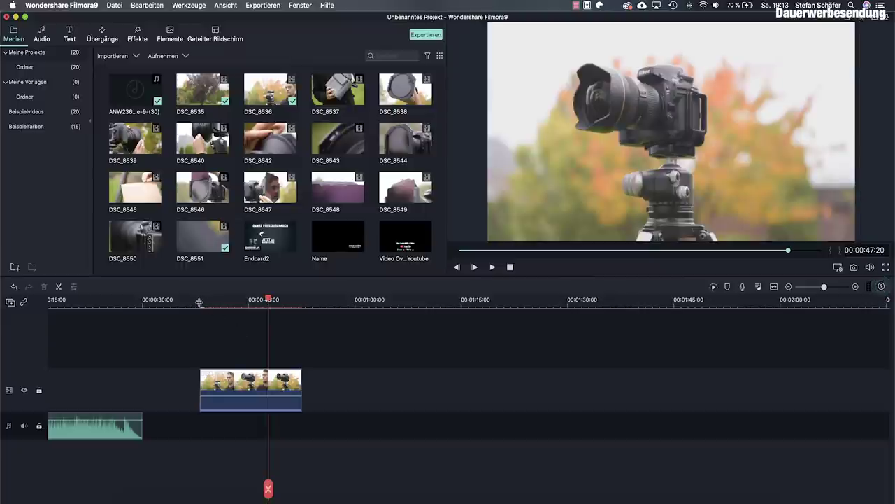
# Preview the remaining part of clip DSC_8536 and trim its end to 00:00:41:22
pyautogui.moveTo(268, 298); pyautogui.dragTo(214, 299)
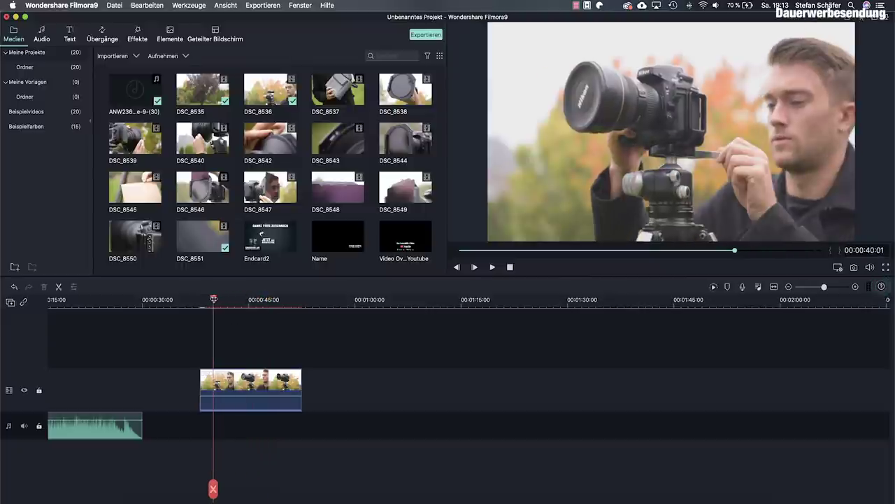
pyautogui.press('space')
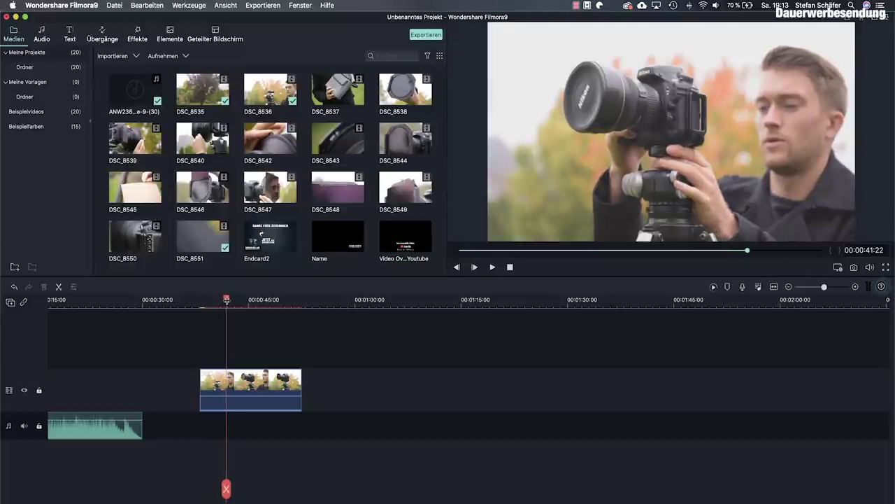
pyautogui.click(231, 392)
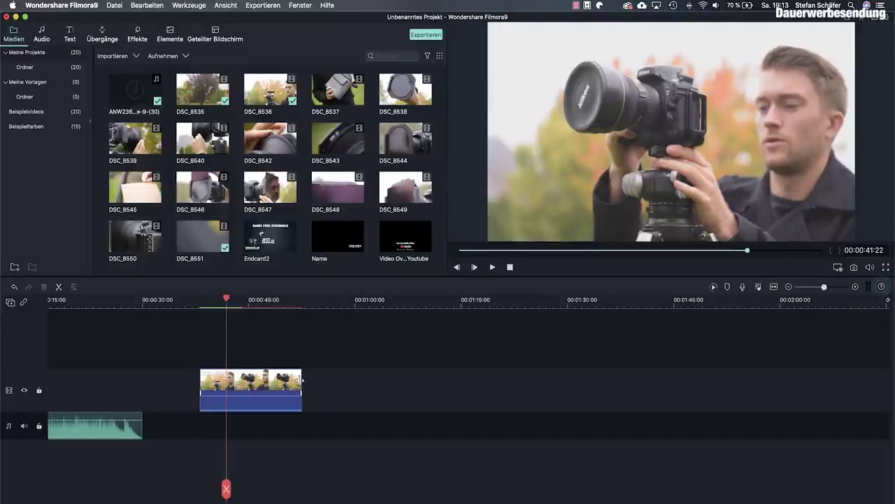
pyautogui.moveTo(303, 380); pyautogui.dragTo(245, 381)
pyautogui.hscroll(-5, 259, 374)
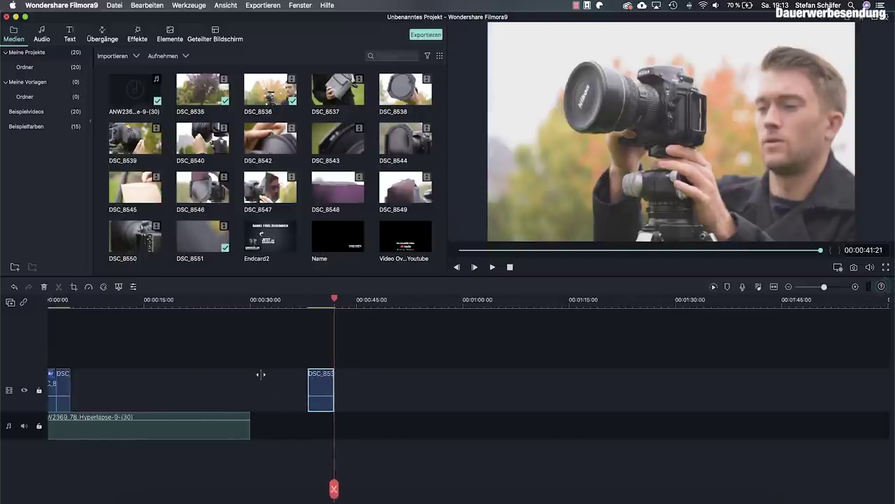
# Move the trimmed clip DSC_8536 directly behind clip DSC_8535 and preview the sequence from the start
pyautogui.moveTo(335, 384); pyautogui.dragTo(104, 384)
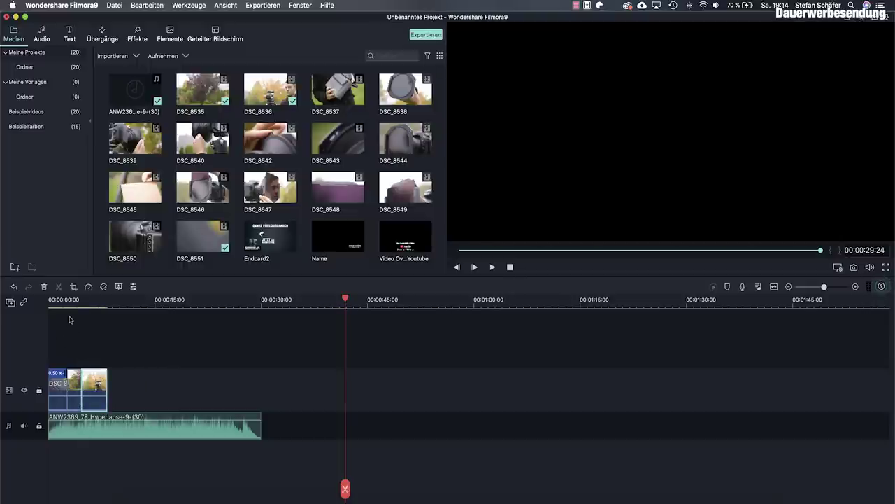
pyautogui.moveTo(345, 298); pyautogui.dragTo(3, 329)
pyautogui.press('space')
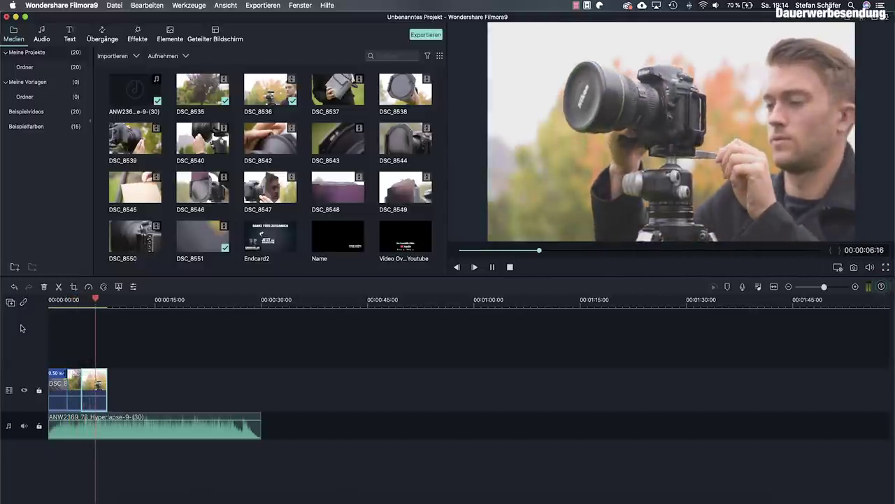
pyautogui.press('space')
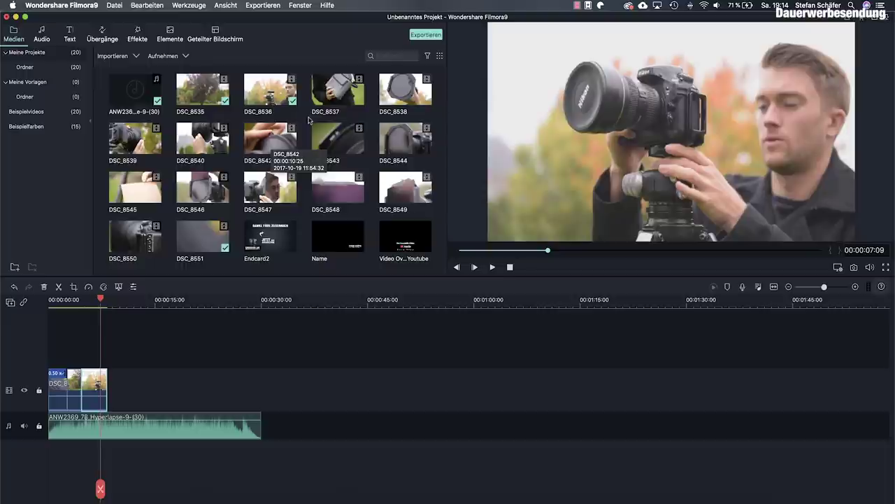
# Add clip DSC_8537 to the video track at about 37 seconds and trim its start to 00:00:38:18
pyautogui.moveTo(332, 94); pyautogui.dragTo(317, 382)
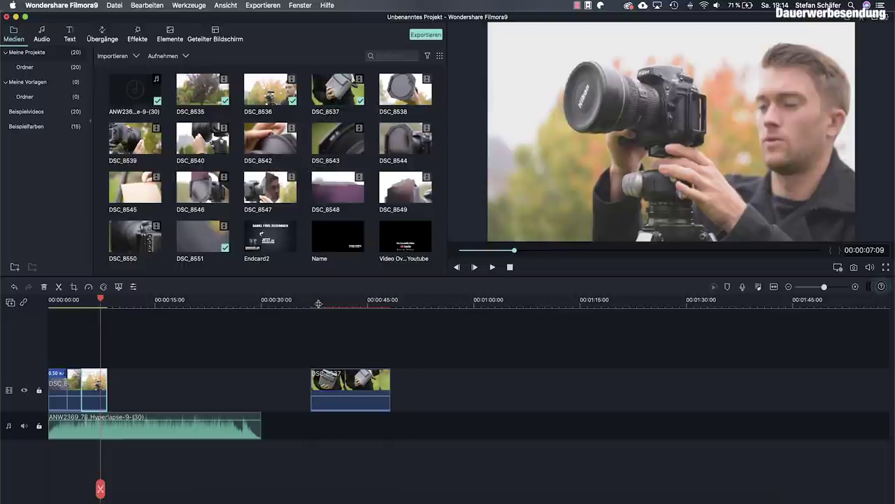
pyautogui.moveTo(102, 296); pyautogui.dragTo(323, 299)
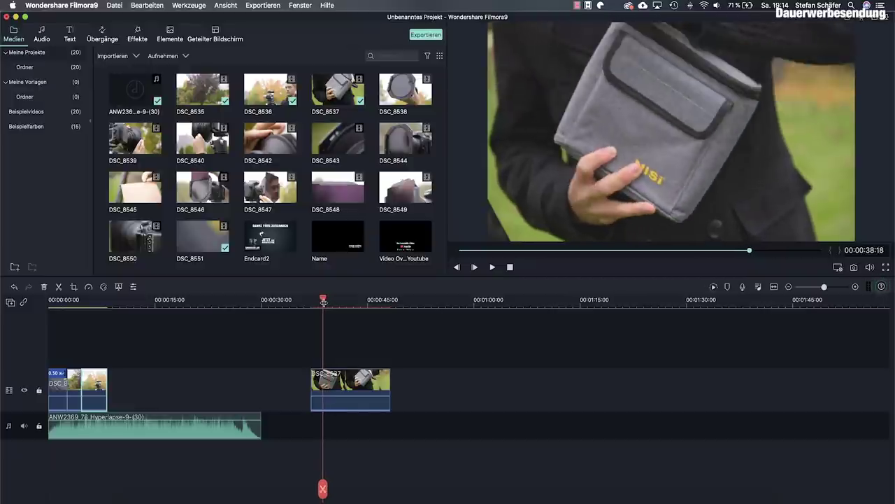
pyautogui.moveTo(312, 371); pyautogui.dragTo(324, 371)
# Split clip DSC_8537 at 00:00:38:08 and 00:00:40:08 and delete the part between the two cuts
pyautogui.moveTo(322, 298); pyautogui.dragTo(319, 297)
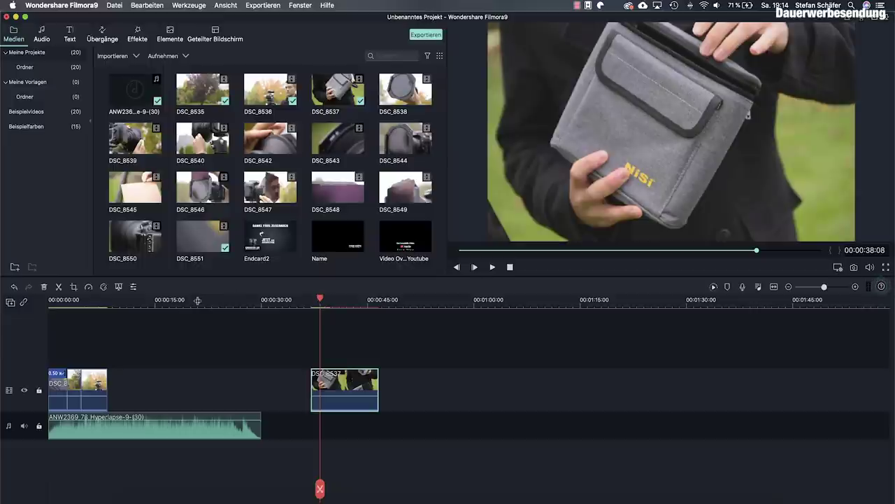
pyautogui.click(133, 287)
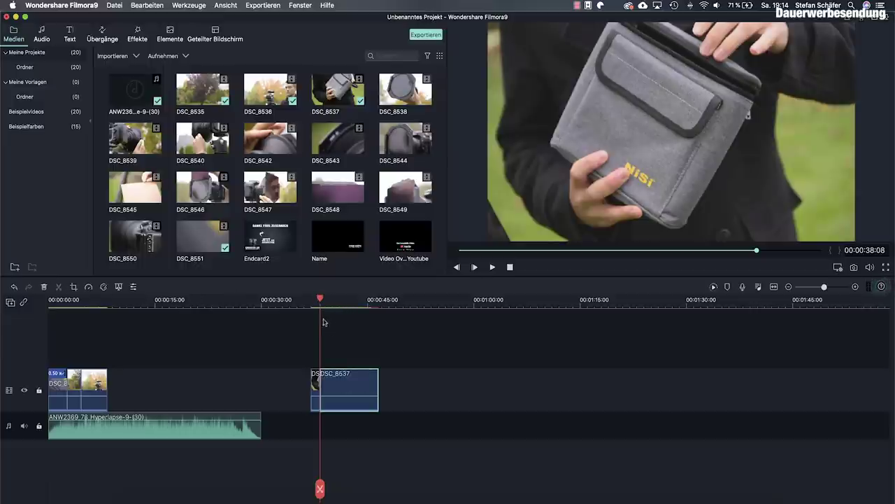
pyautogui.moveTo(320, 298); pyautogui.dragTo(335, 303)
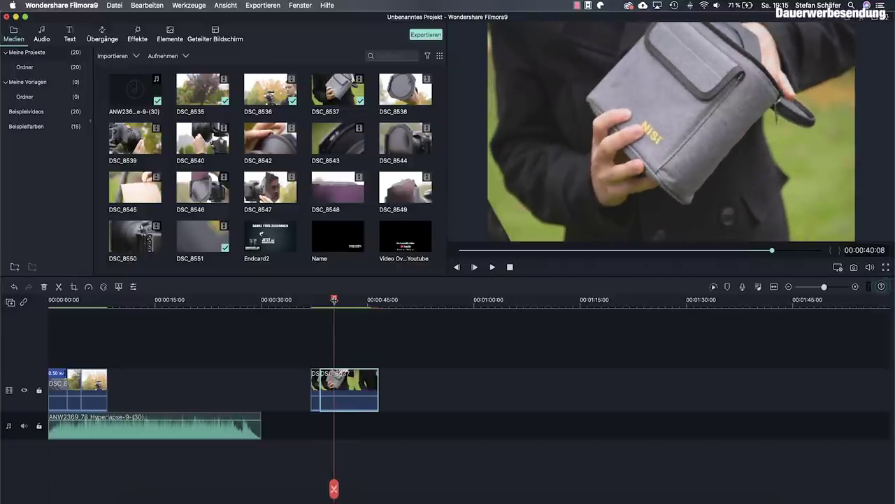
pyautogui.click(59, 287)
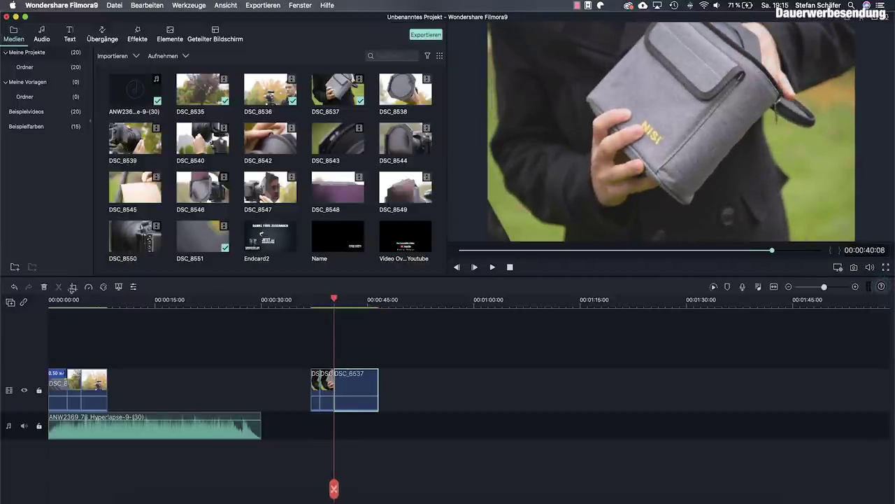
pyautogui.click(326, 391)
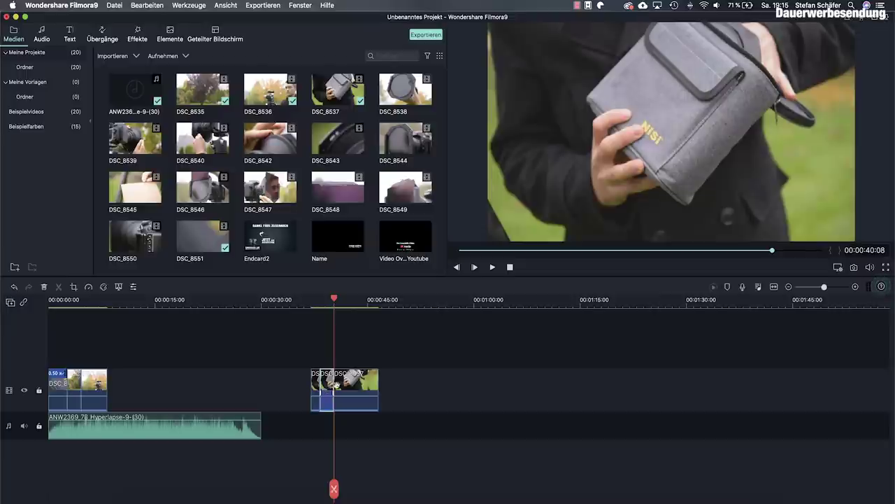
pyautogui.press('Delete')
# Trim the end of the second DSC_8537 part to 00:00:39:15 and move both parts directly behind clip DSC_8536
pyautogui.moveTo(335, 297); pyautogui.dragTo(330, 297)
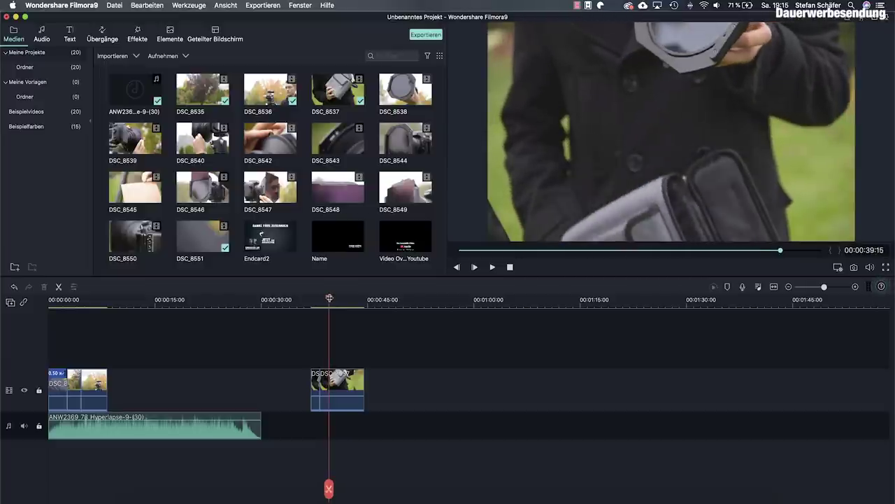
pyautogui.click(358, 372)
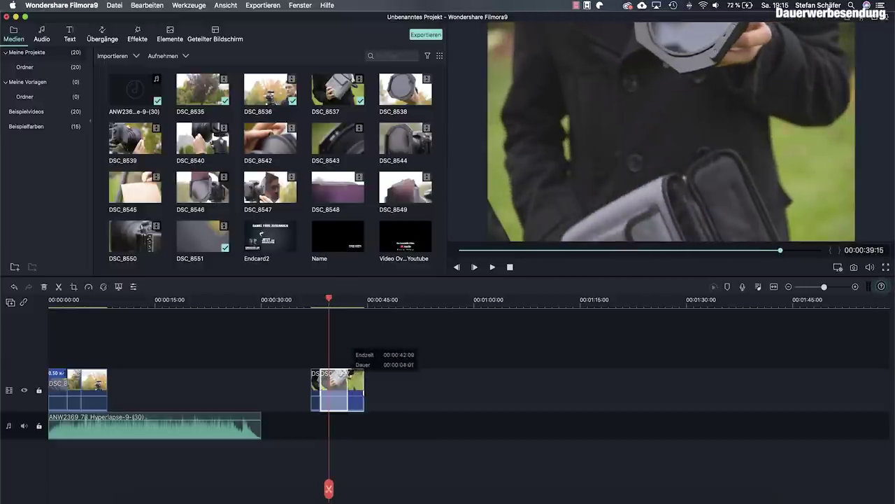
pyautogui.hotkey('alt', ']')
pyautogui.moveTo(295, 355); pyautogui.dragTo(114, 385)
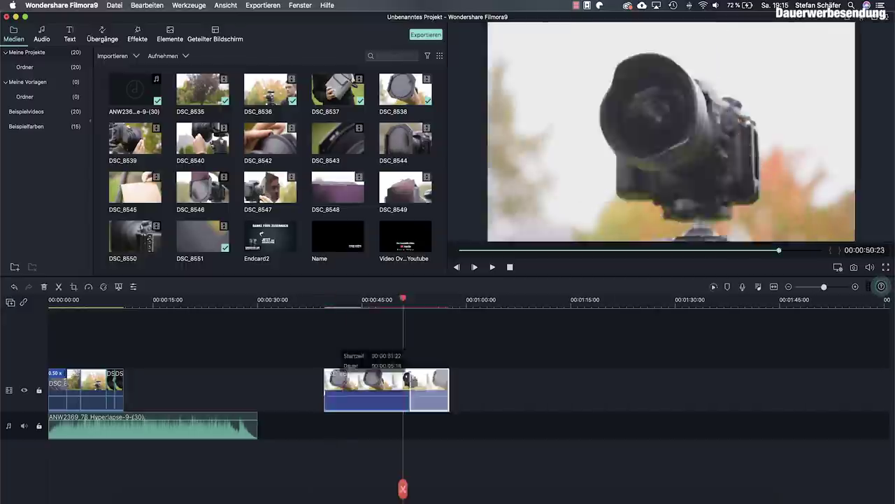
pyautogui.moveTo(364, 388); pyautogui.dragTo(320, 373)
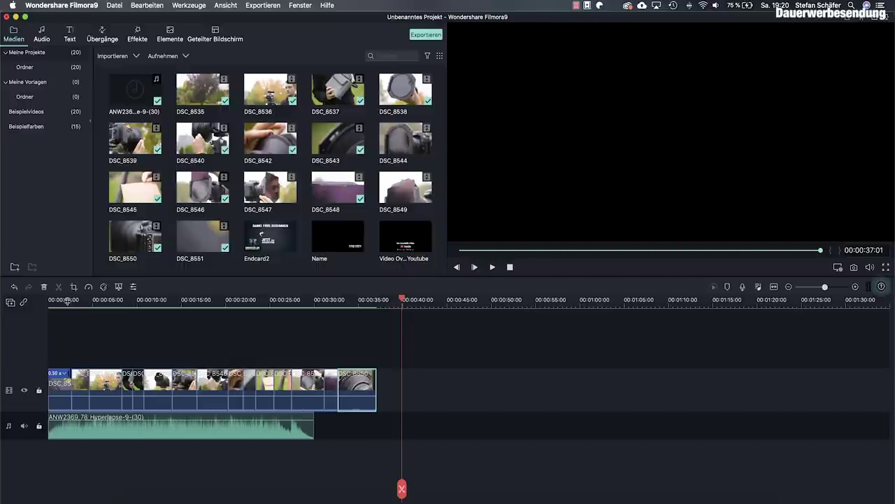
# Mute the original sound of all clips on the video track by lowering their volume lines completely
pyautogui.press('super+equal')
pyautogui.press('super+equal')
pyautogui.press('super+minus')
pyautogui.press('super+minus')
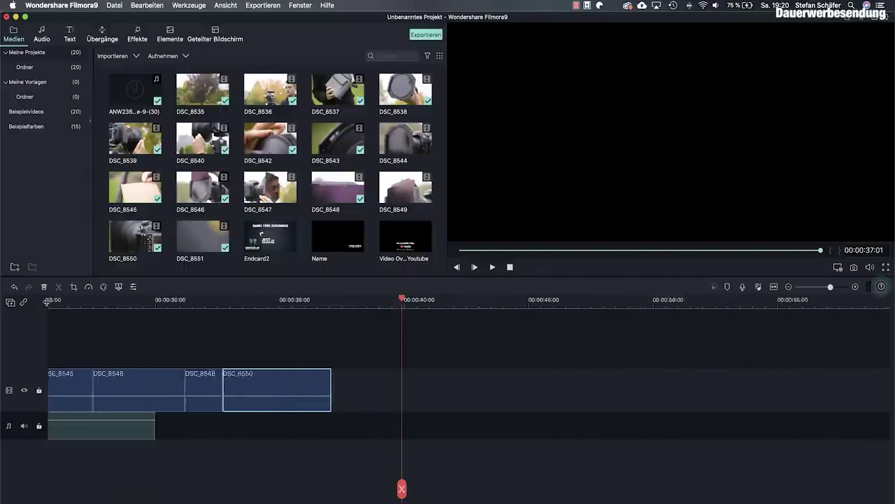
pyautogui.hscroll(-5, 109, 340)
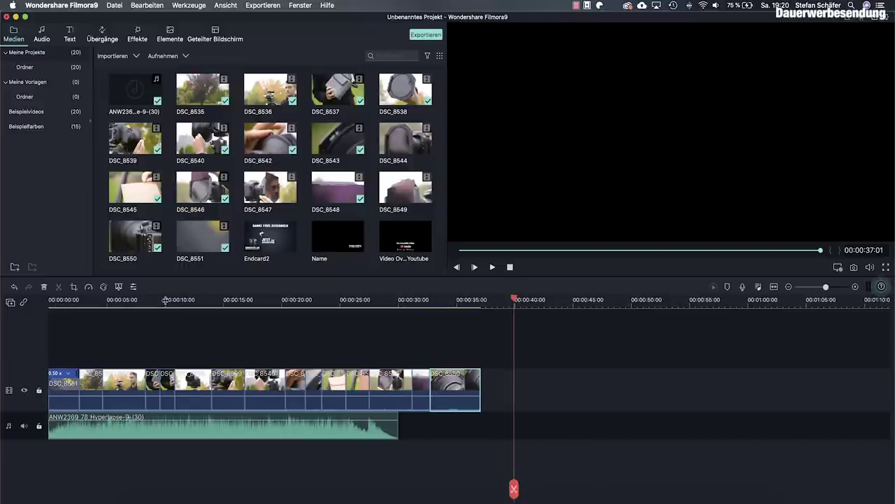
pyautogui.press('super+equal')
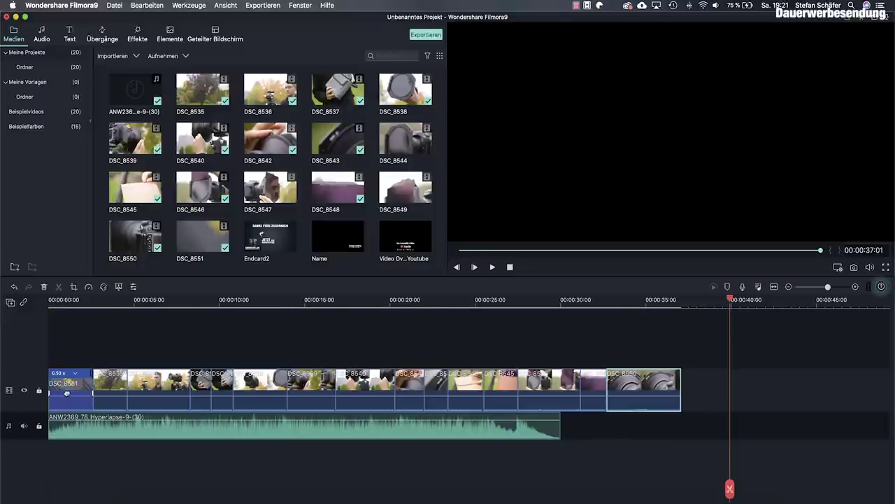
pyautogui.moveTo(68, 394); pyautogui.dragTo(110, 414)
pyautogui.moveTo(158, 396); pyautogui.dragTo(158, 419)
pyautogui.moveTo(203, 396); pyautogui.dragTo(225, 420)
pyautogui.moveTo(263, 397); pyautogui.dragTo(264, 417)
pyautogui.moveTo(310, 394); pyautogui.dragTo(312, 417)
pyautogui.moveTo(371, 399); pyautogui.dragTo(371, 417)
pyautogui.moveTo(411, 396); pyautogui.dragTo(501, 418)
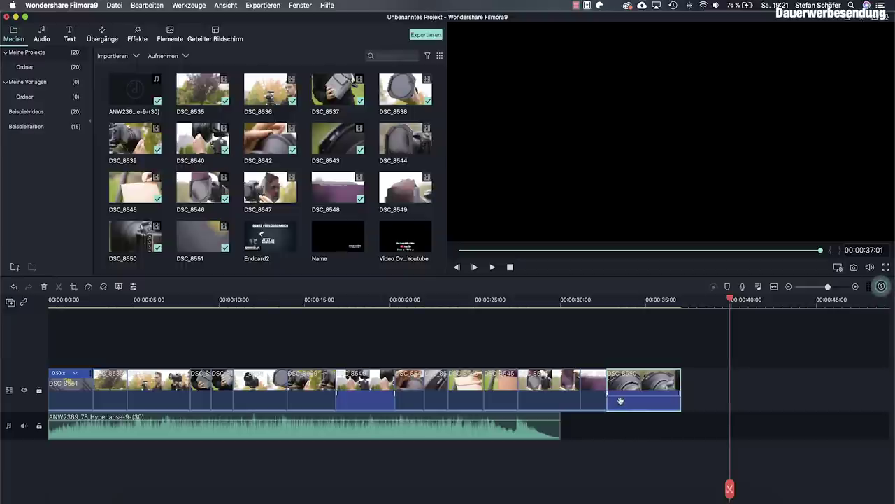
pyautogui.moveTo(607, 393); pyautogui.dragTo(619, 395)
pyautogui.moveTo(680, 392); pyautogui.dragTo(664, 392)
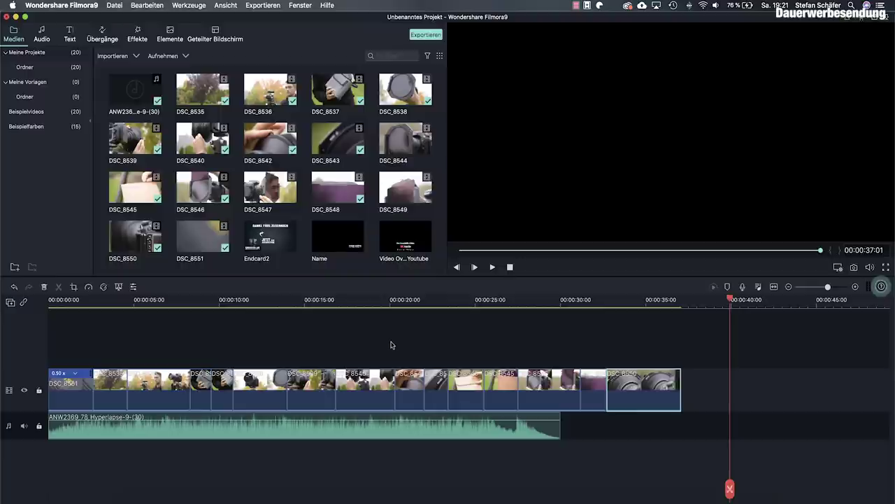
pyautogui.click(333, 374)
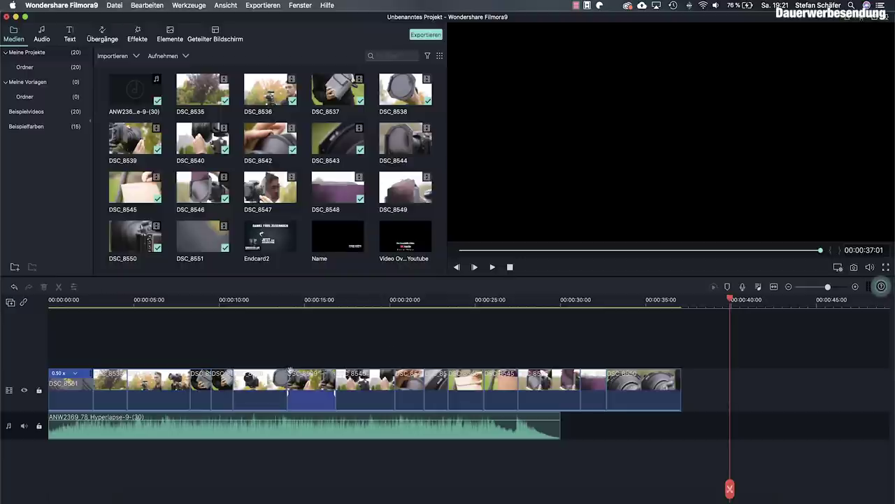
# Play the opening against the music and trim the end of the first clip DSC_8551 to 00:00:01:19
pyautogui.moveTo(730, 301); pyautogui.dragTo(21, 348)
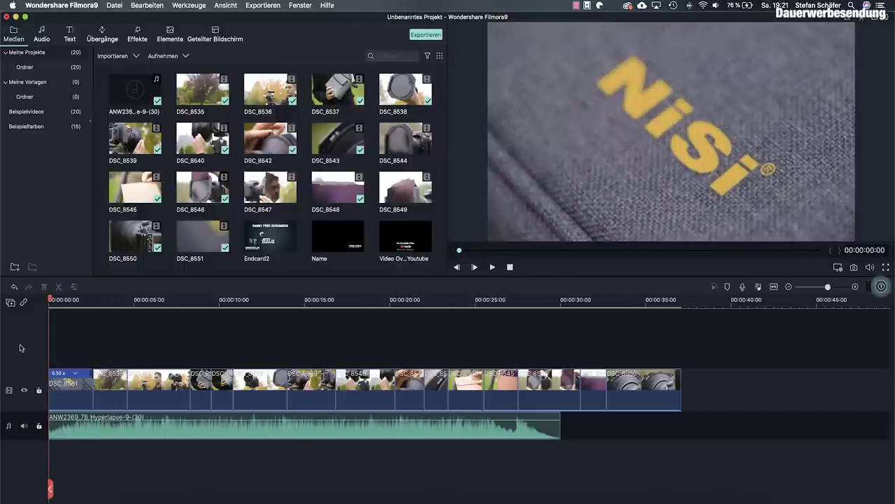
pyautogui.press('space')
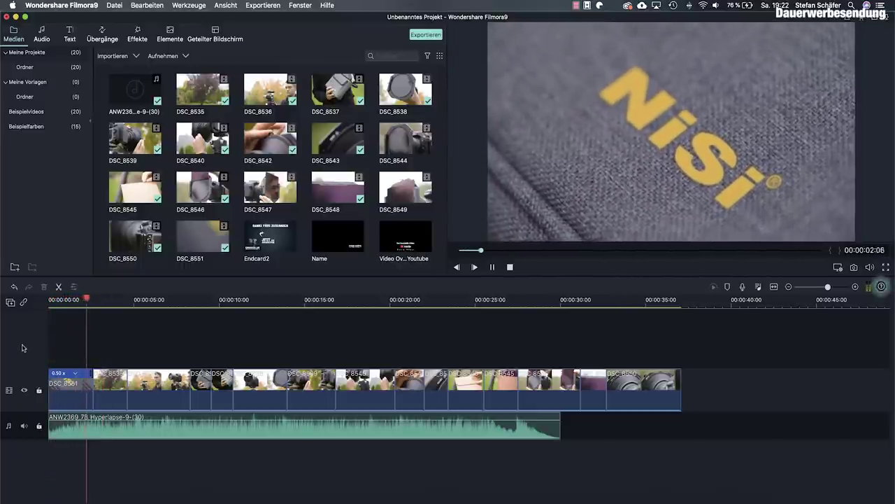
pyautogui.press('space')
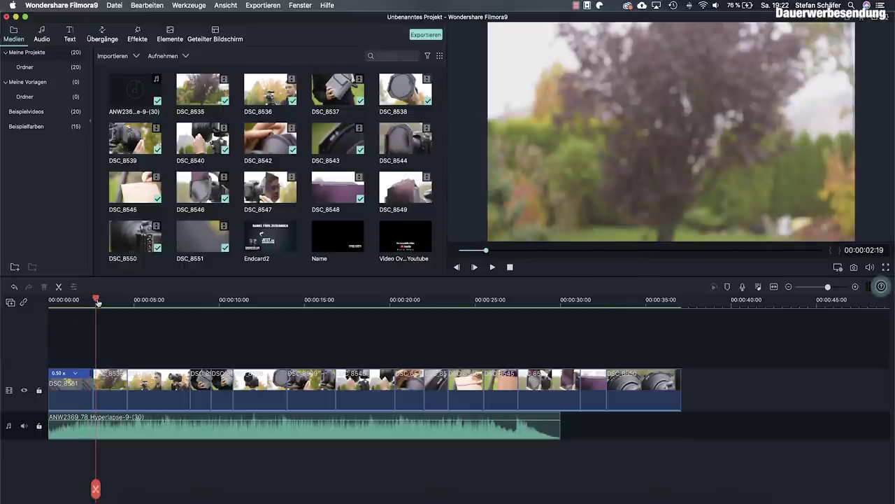
pyautogui.press('Home')
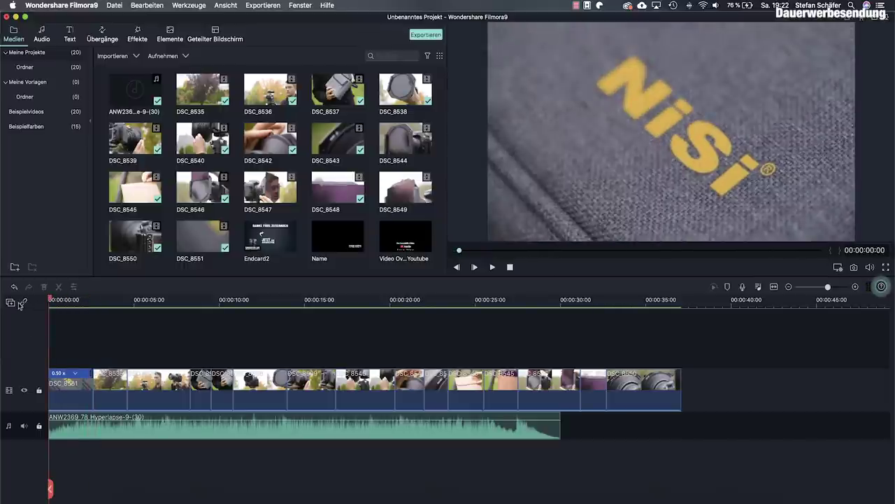
pyautogui.press('space')
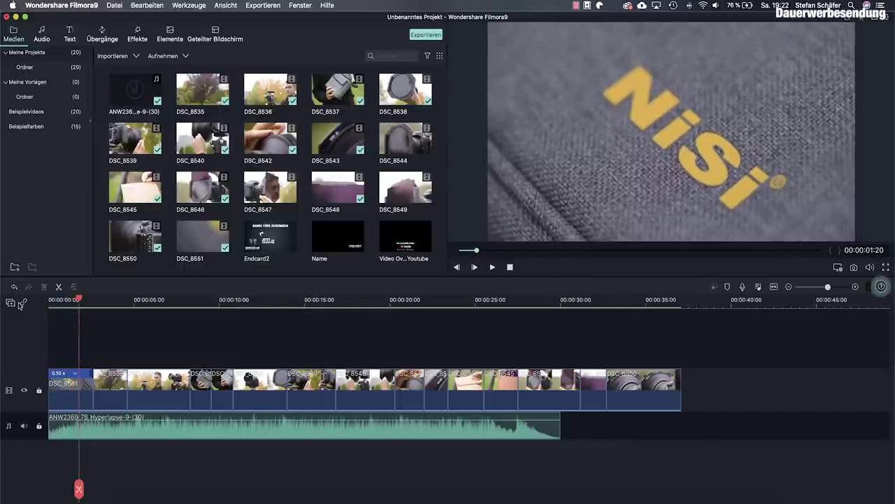
pyautogui.press('Left')
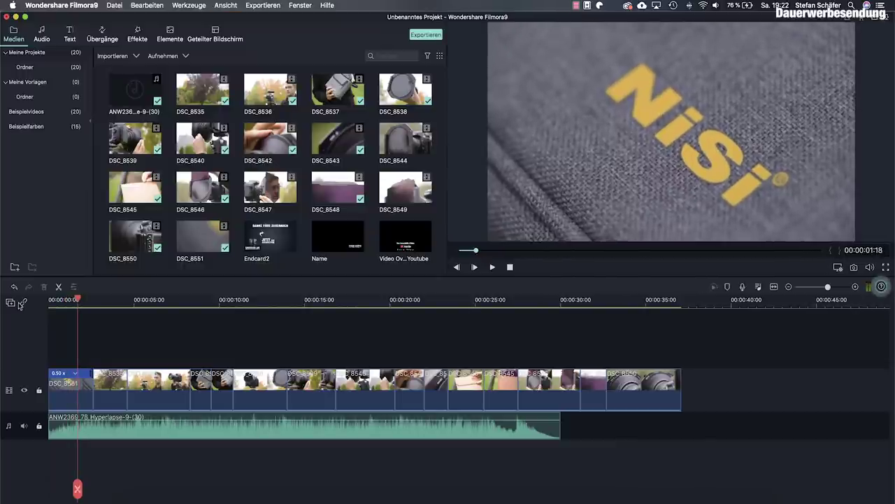
pyautogui.click(61, 374)
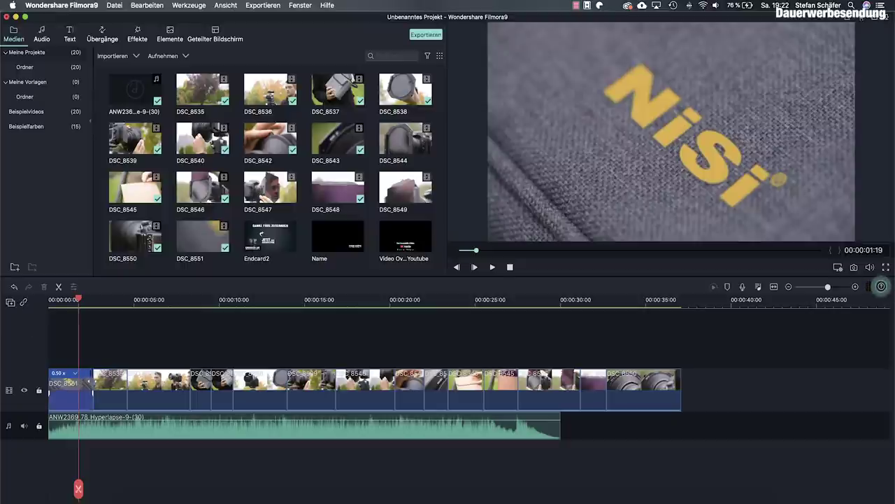
pyautogui.moveTo(93, 389)
pyautogui.mouseDown()
pyautogui.moveTo(80, 383)
pyautogui.moveTo(90, 382)
pyautogui.mouseUp()
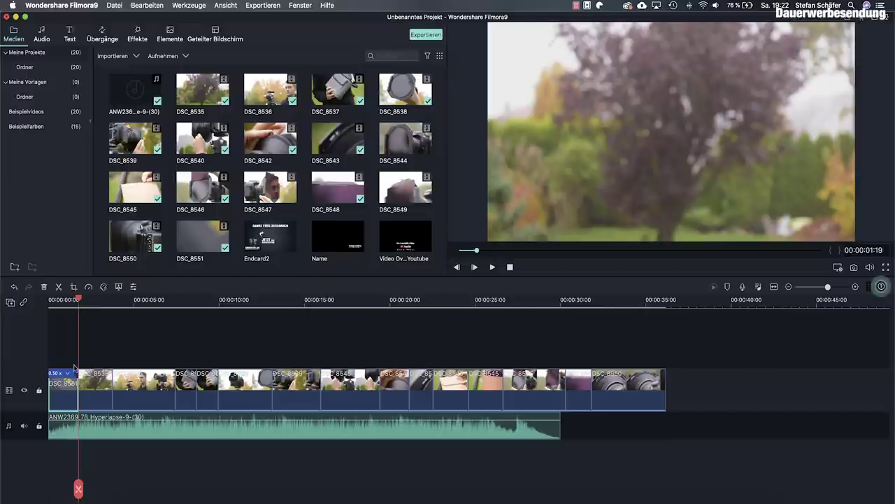
# Replay the transition to the second clip and shorten the end of clip DSC_8551 to 00:00:01:15
pyautogui.moveTo(78, 299); pyautogui.dragTo(30, 303)
pyautogui.press('space')
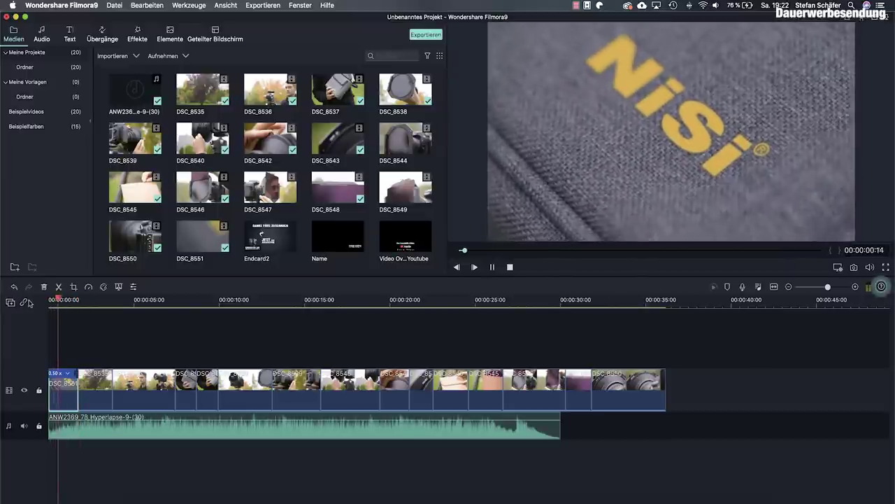
pyautogui.press('space')
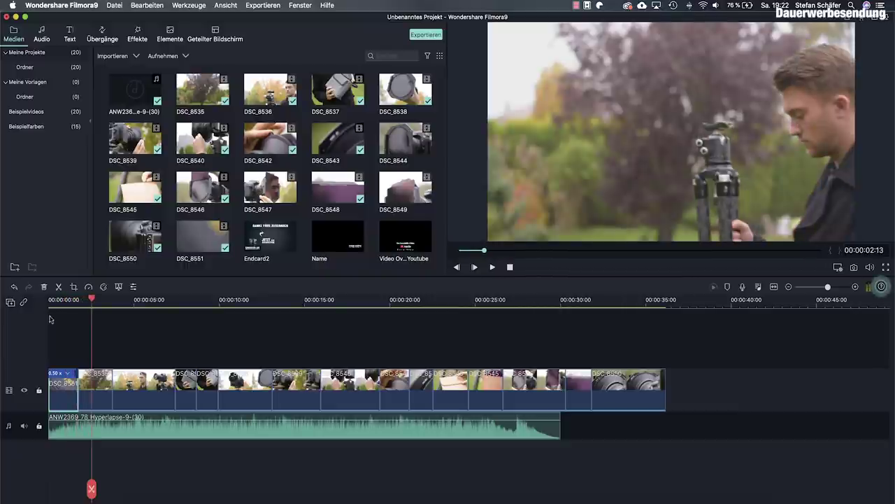
pyautogui.moveTo(92, 299); pyautogui.dragTo(78, 301)
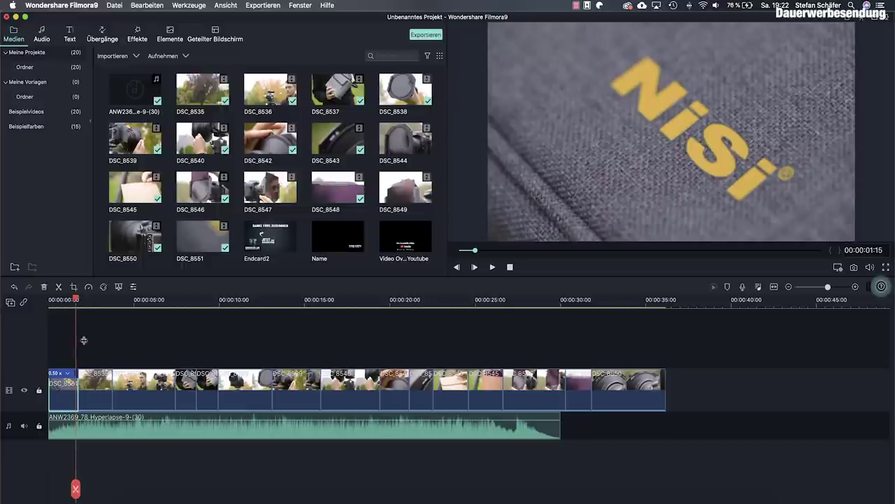
pyautogui.moveTo(77, 381); pyautogui.dragTo(75, 381)
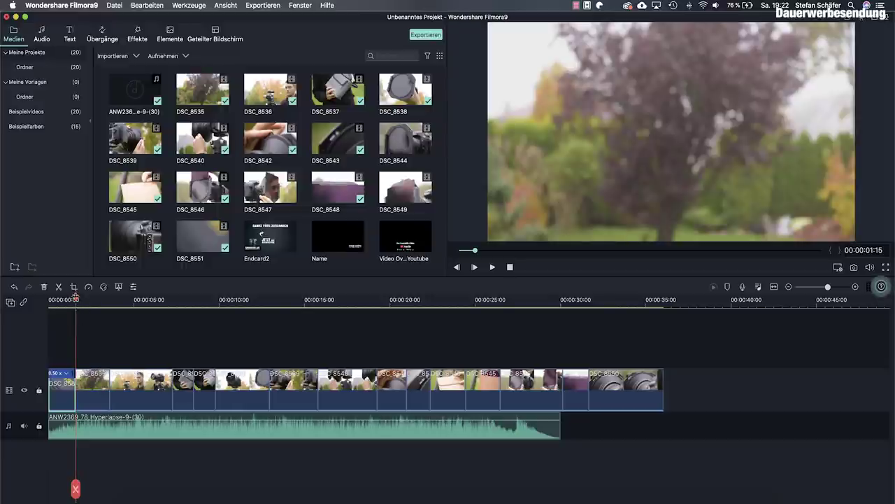
# Play the opening against the music and trim the end of clip DSC_8535 to 00:00:03:12
pyautogui.click(54, 300)
pyautogui.press('space')
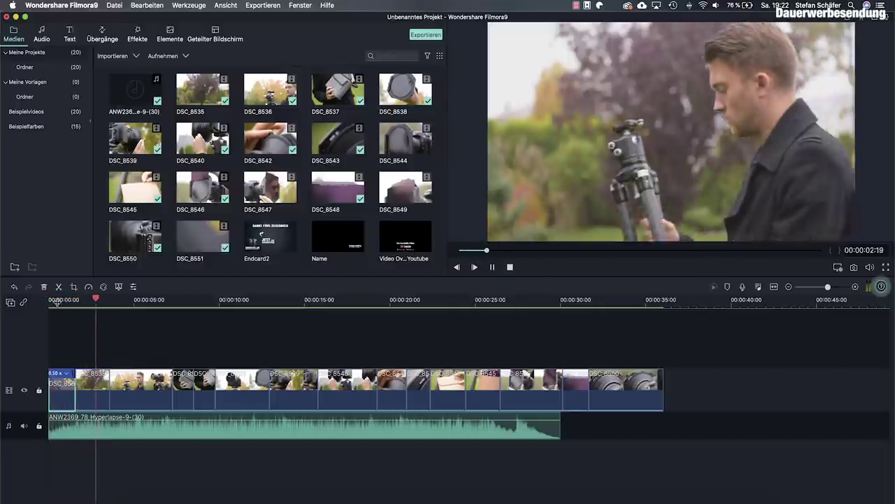
pyautogui.press('space')
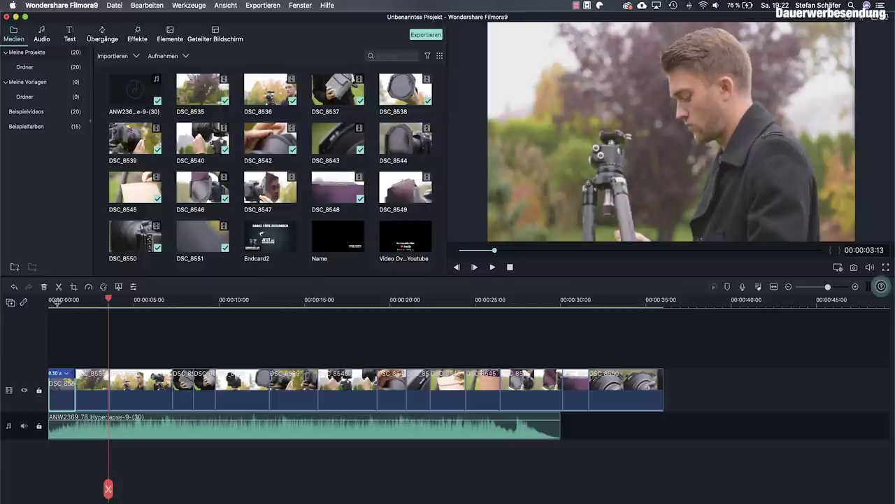
pyautogui.press('Left')
pyautogui.press('Left')
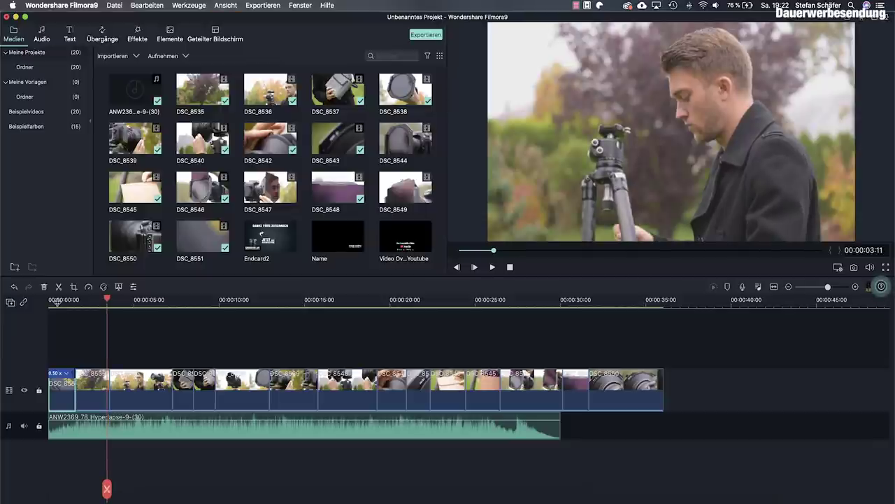
pyautogui.press('Right')
pyautogui.click(98, 378)
pyautogui.moveTo(108, 392); pyautogui.dragTo(109, 375)
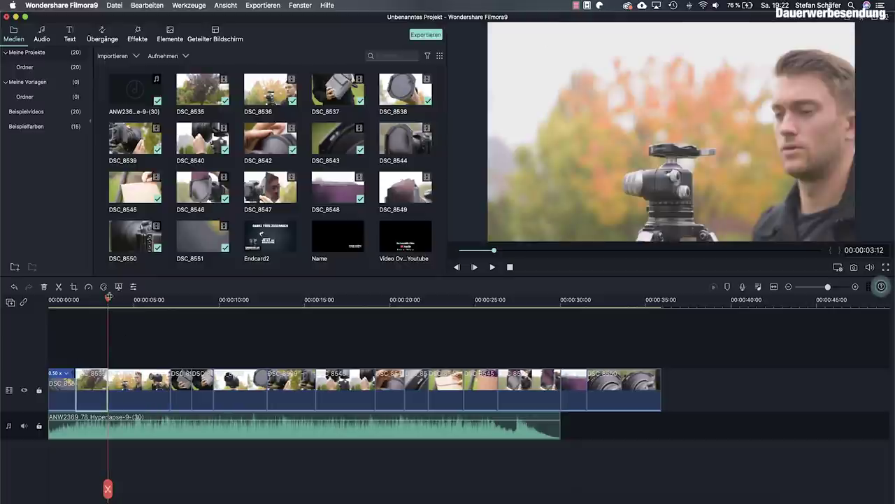
# Replay the video from the start and shorten the end of clip DSC_8535 to about 00:00:03:10
pyautogui.moveTo(121, 299); pyautogui.dragTo(133, 299)
pyautogui.press('super+equal')
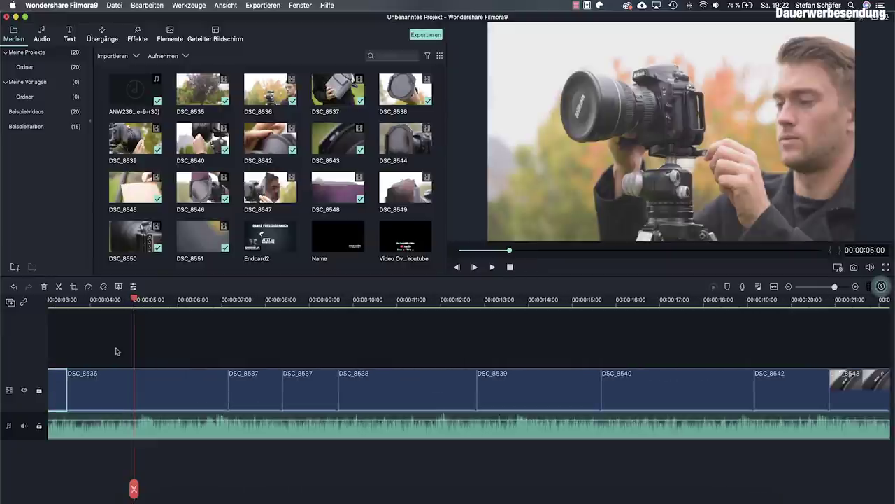
pyautogui.press('super+equal')
pyautogui.press('super+equal')
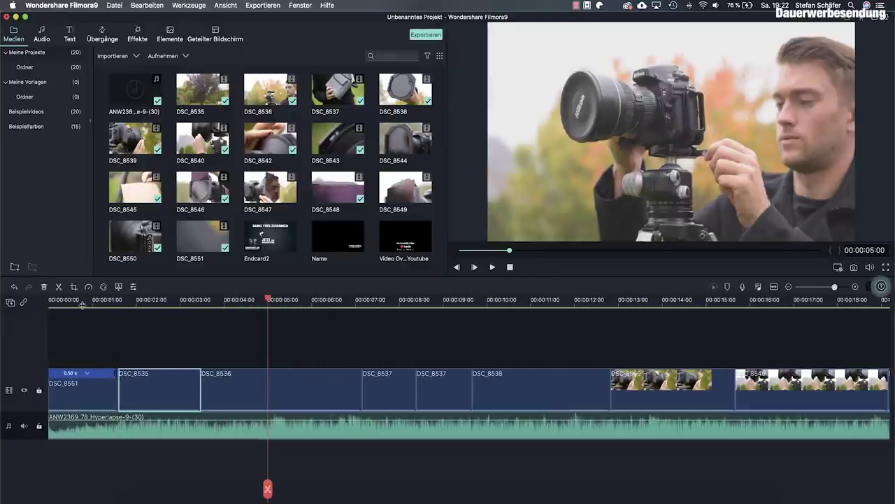
pyautogui.press('super+equal')
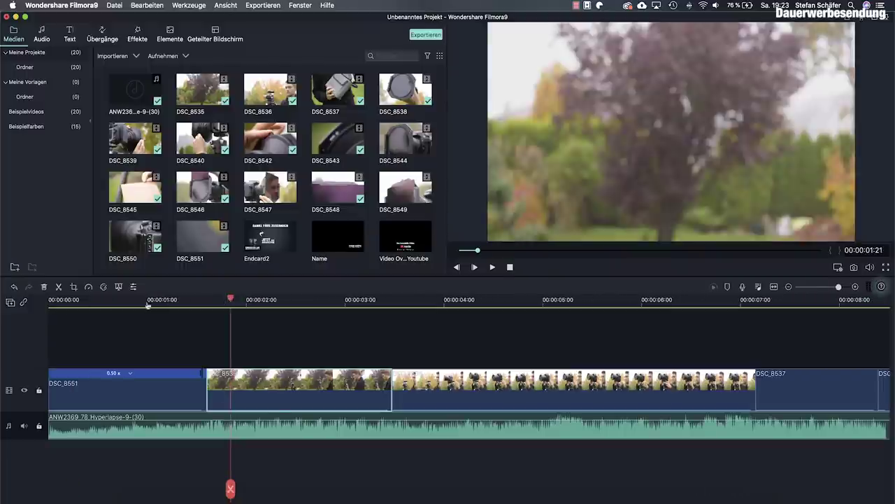
pyautogui.press('Home')
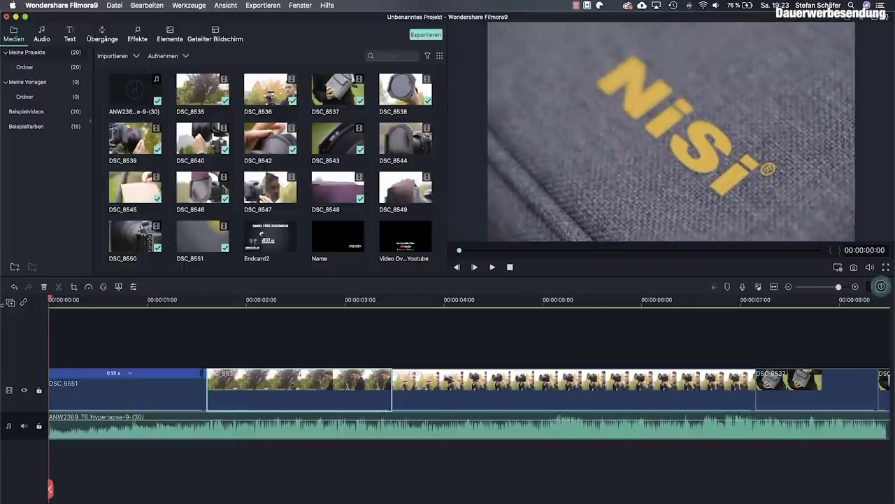
pyautogui.press('space')
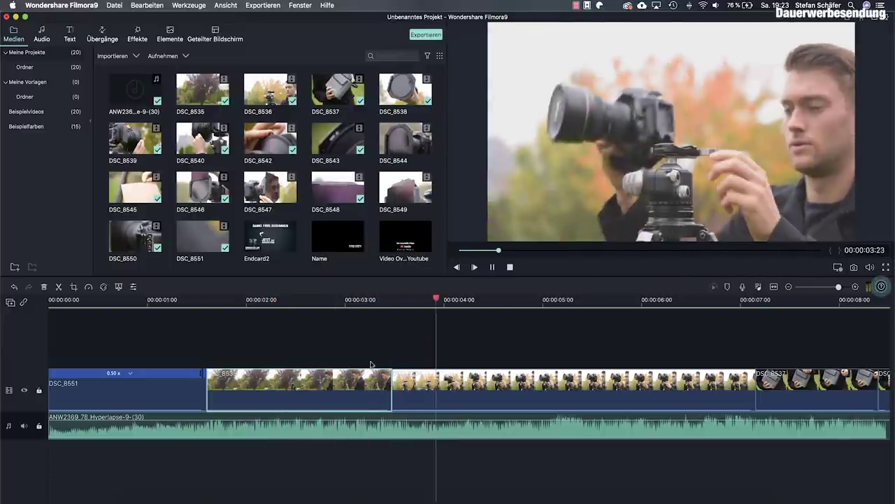
pyautogui.press('space')
pyautogui.moveTo(391, 378); pyautogui.dragTo(384, 378)
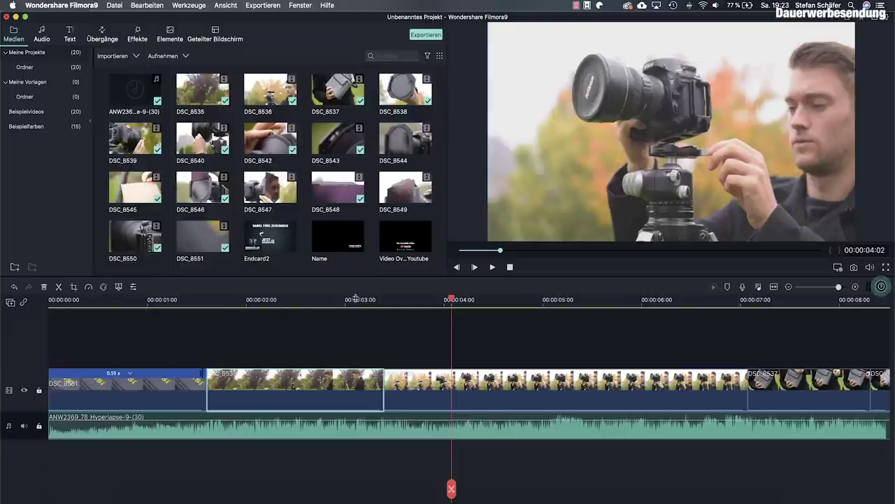
# Play on from the end of clip DSC_8535 and trim the end of clip DSC_8536 to 00:00:05:05
pyautogui.moveTo(452, 299); pyautogui.dragTo(355, 302)
pyautogui.press('space')
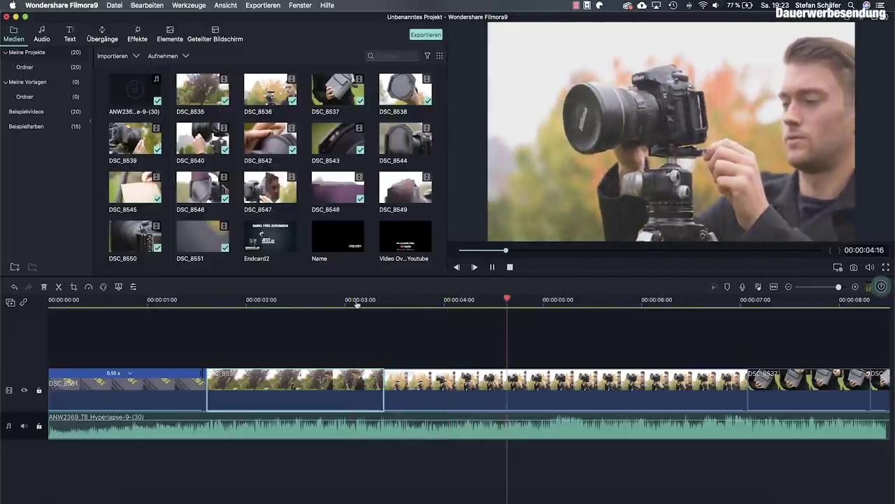
pyautogui.press('space')
pyautogui.click(686, 373)
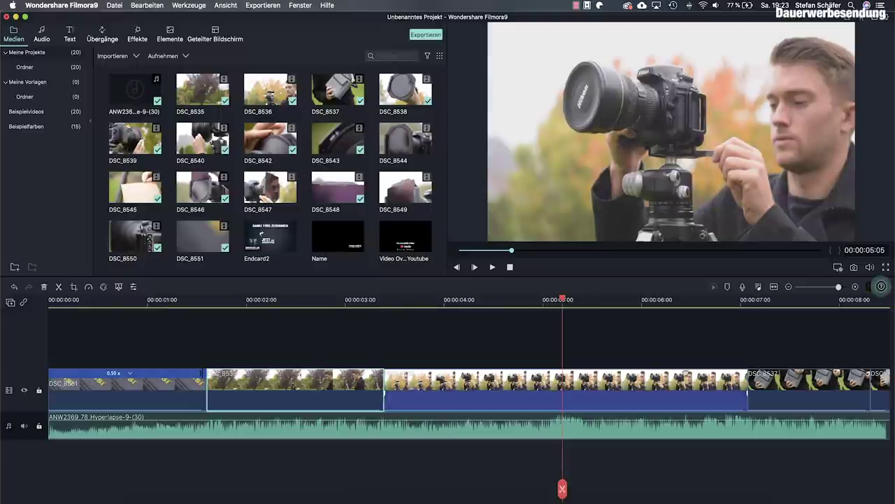
pyautogui.moveTo(748, 389); pyautogui.dragTo(565, 383)
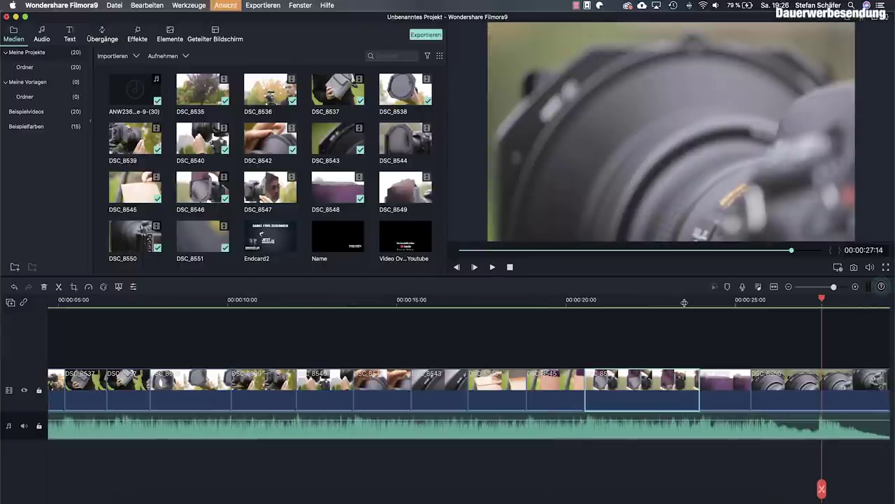
# Trim the end of the last clip DSC_8550 to 00:00:27:12
pyautogui.press('Left')
pyautogui.press('Left')
pyautogui.hscroll(3, 764, 340)
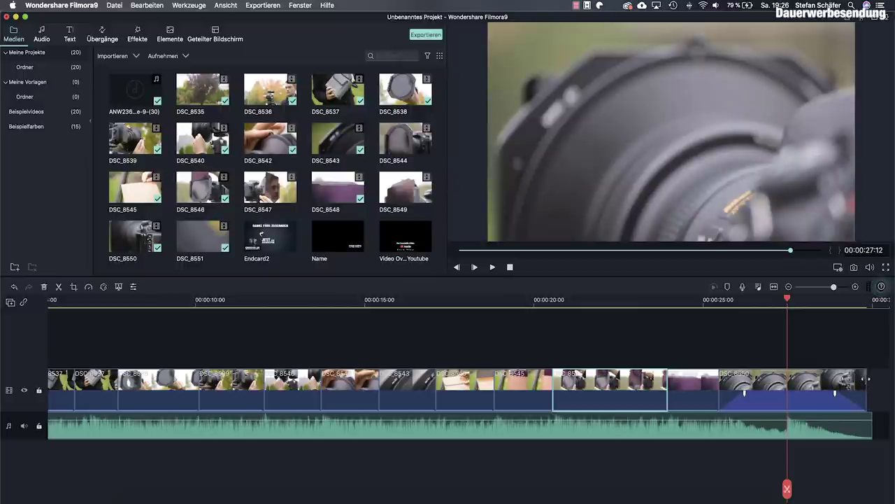
pyautogui.moveTo(865, 378); pyautogui.dragTo(787, 378)
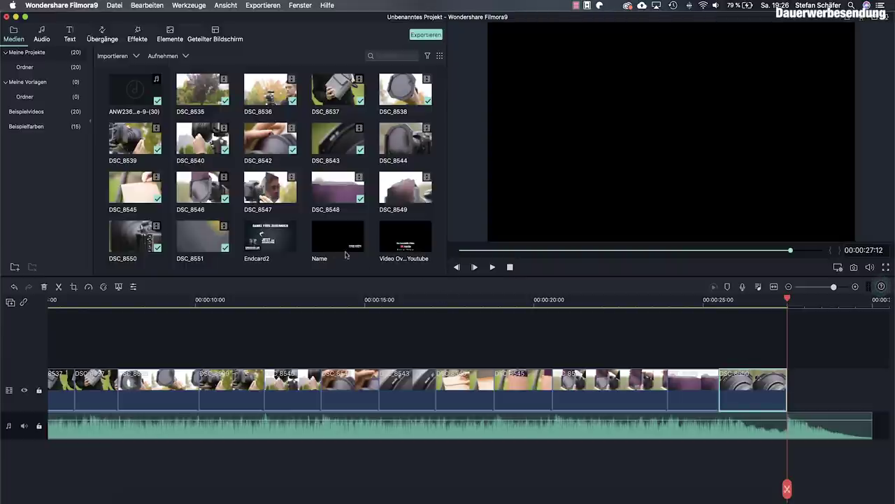
# Place Endcard2 on a second video track from 00:00:27:12, ending together with the music
pyautogui.moveTo(371, 280); pyautogui.dragTo(792, 410)
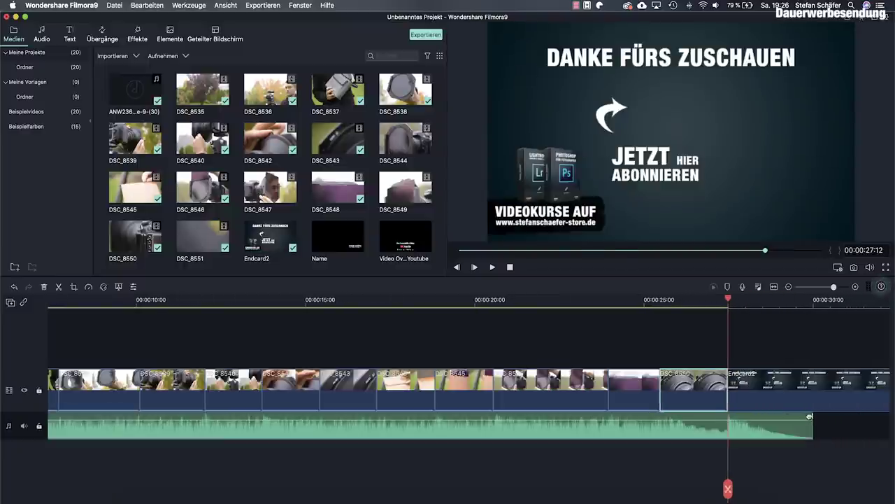
pyautogui.moveTo(802, 391); pyautogui.dragTo(687, 361)
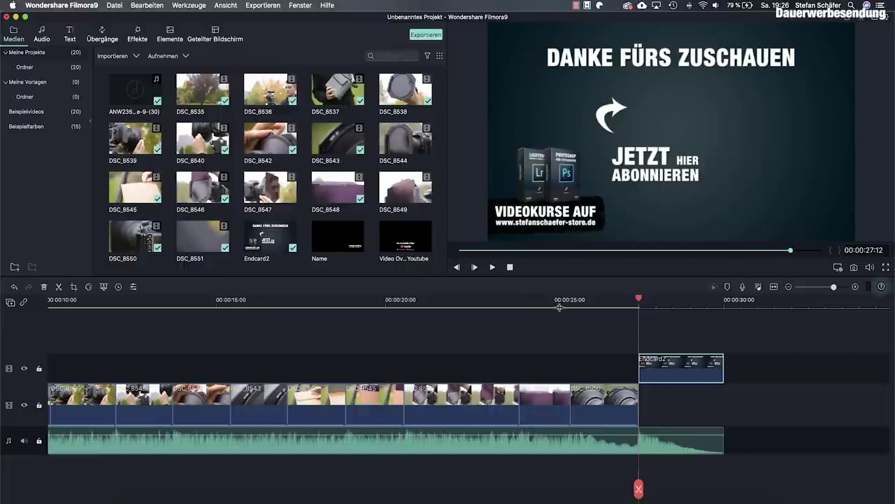
# Play the whole video from 00:00:00:00 through the end card to check the cuts against the music
pyautogui.hscroll(-10, 534, 346)
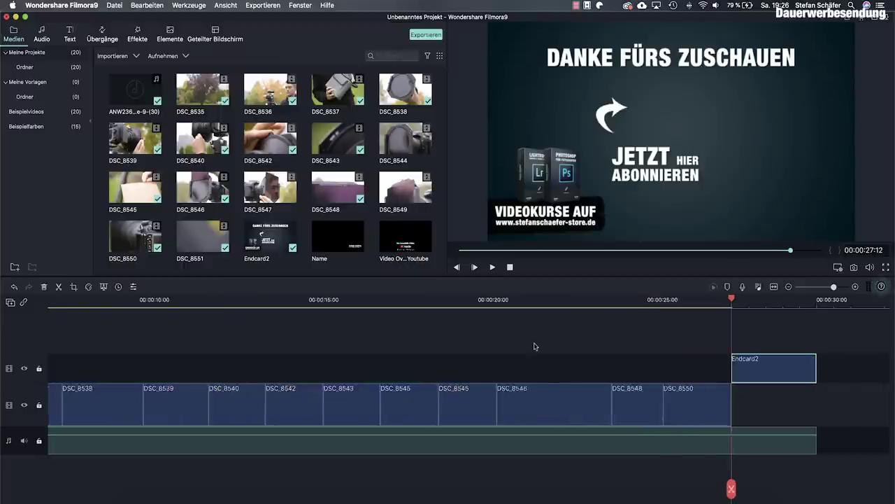
pyautogui.scroll(-5, 547, 298)
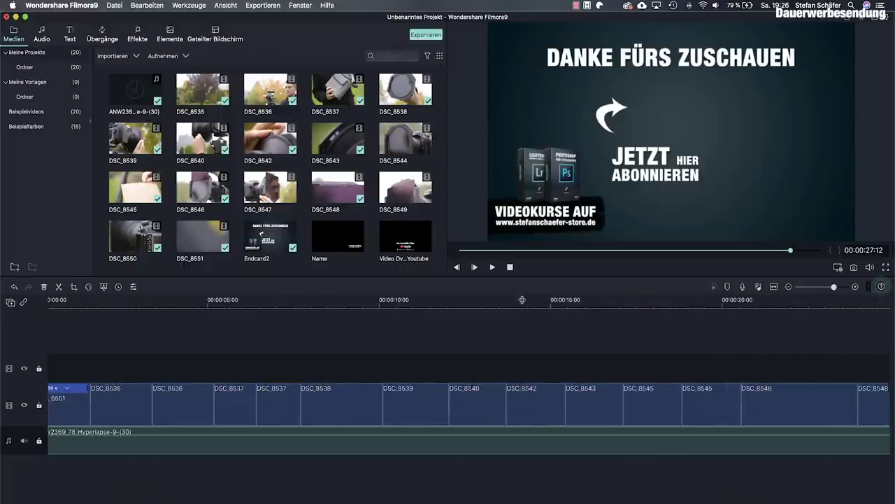
pyautogui.scroll(-1, 426, 303)
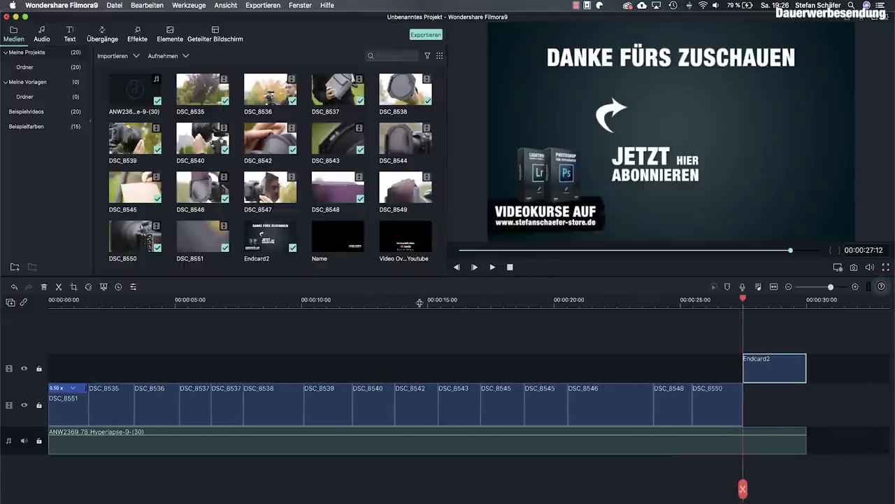
pyautogui.click(52, 301)
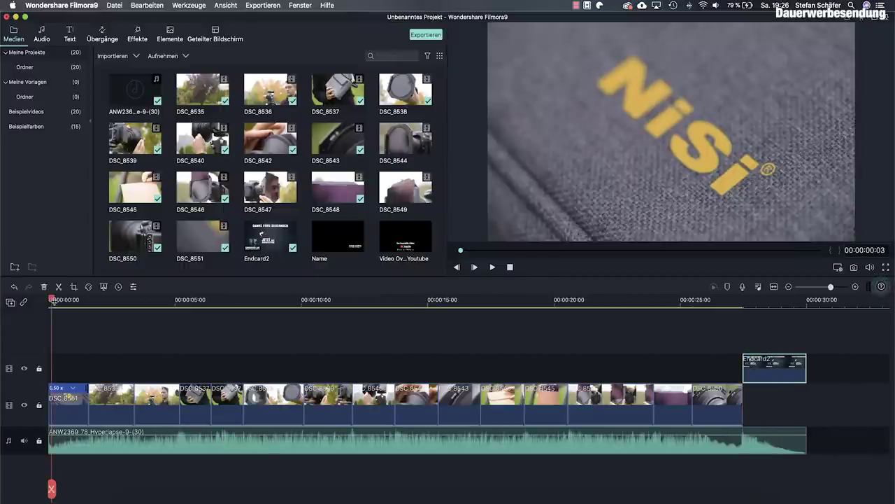
pyautogui.moveTo(53, 302); pyautogui.dragTo(42, 302)
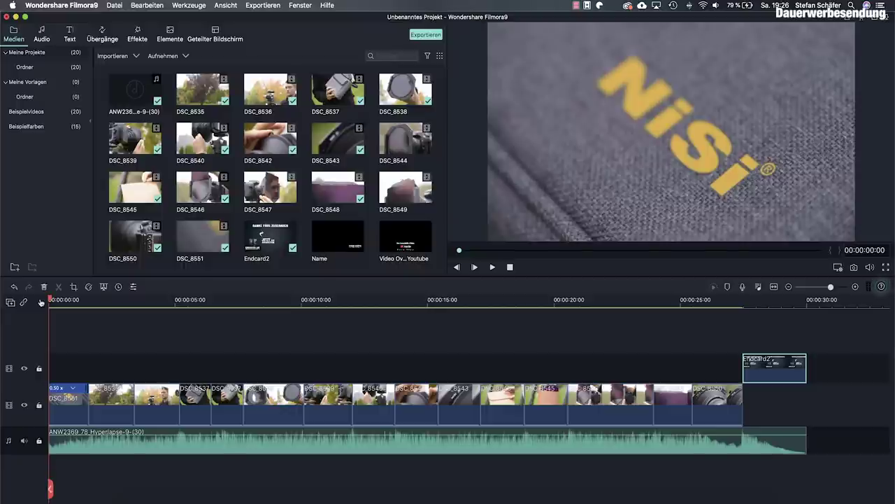
pyautogui.press('space')
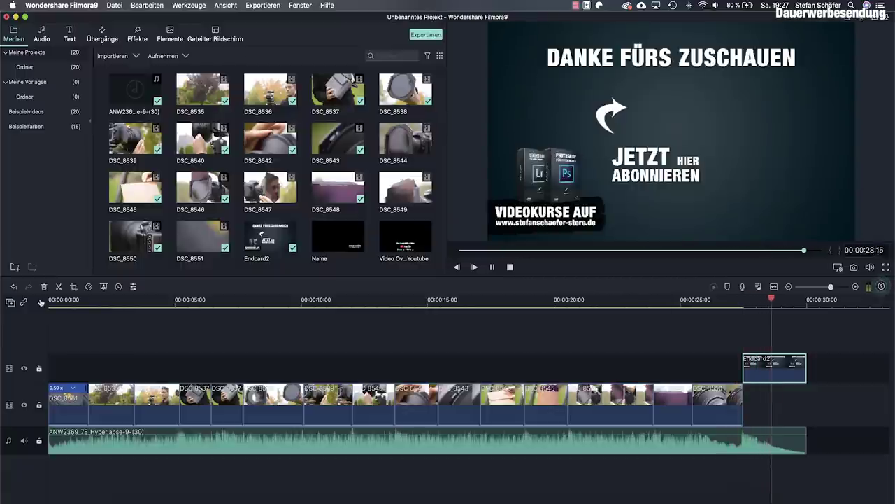
pyautogui.press('space')
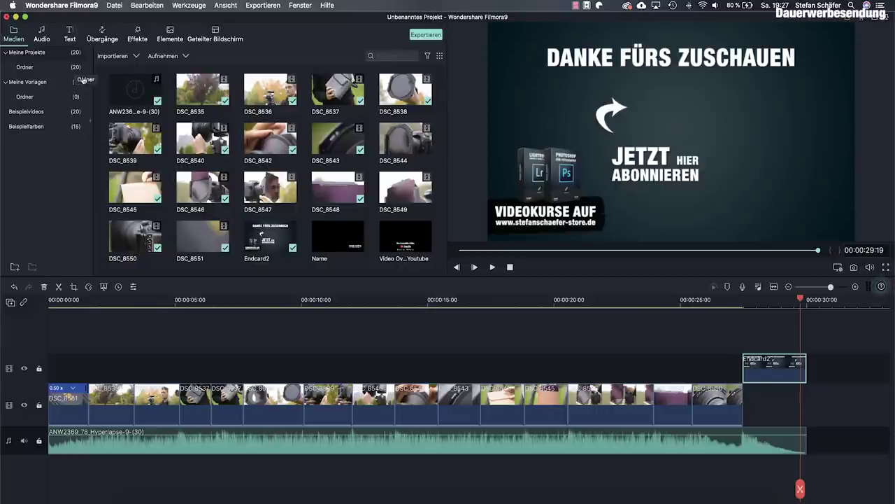
# Browse the transitions and apply Wirbel 9 between clips DSC_8546 and DSC_8548
pyautogui.click(102, 36)
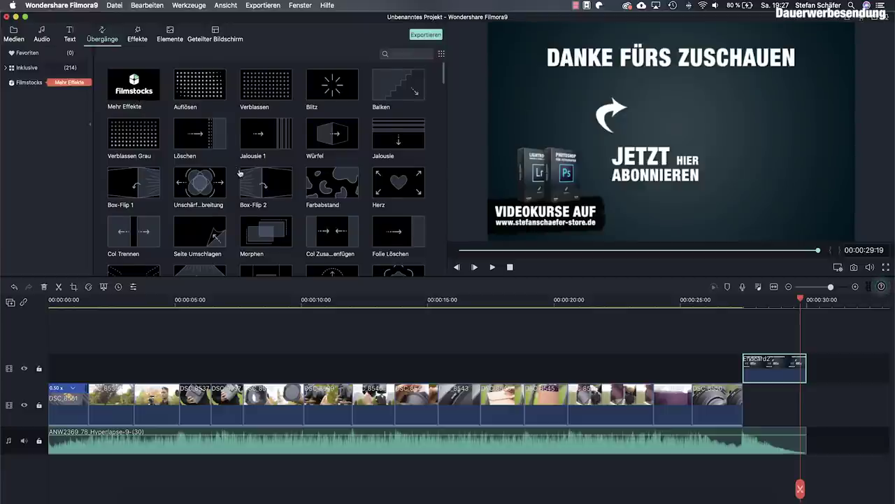
pyautogui.scroll(-10, 239, 173)
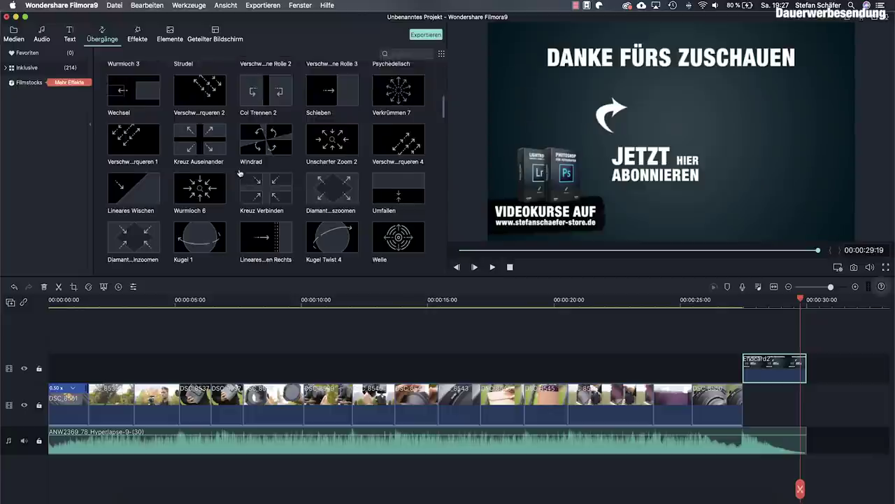
pyautogui.scroll(-6, 239, 172)
pyautogui.scroll(-4, 240, 173)
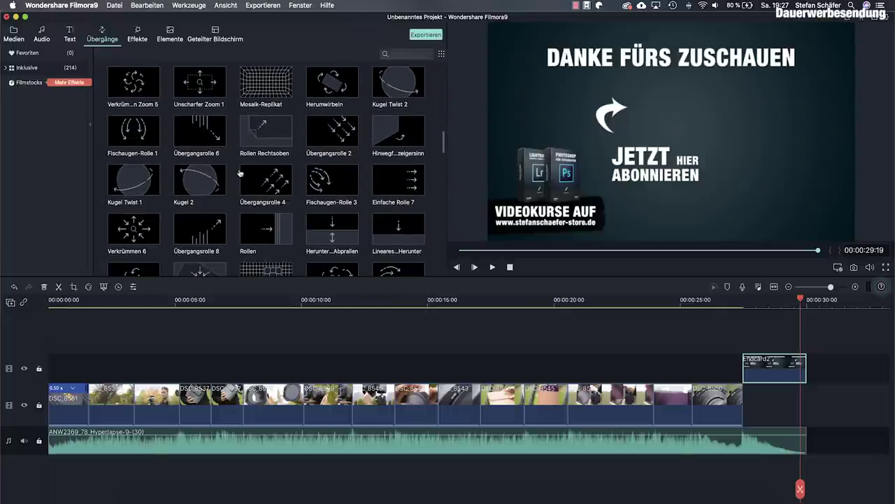
pyautogui.scroll(-5, 239, 173)
pyautogui.scroll(-4, 239, 173)
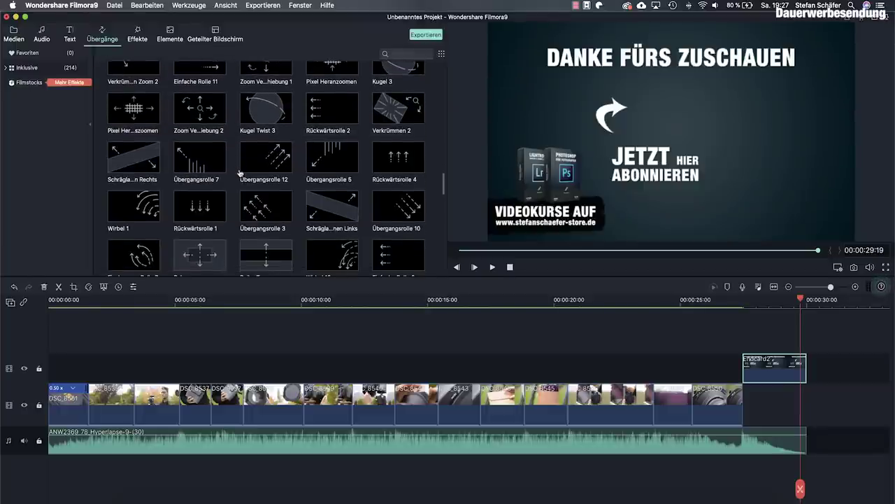
pyautogui.scroll(-8, 240, 172)
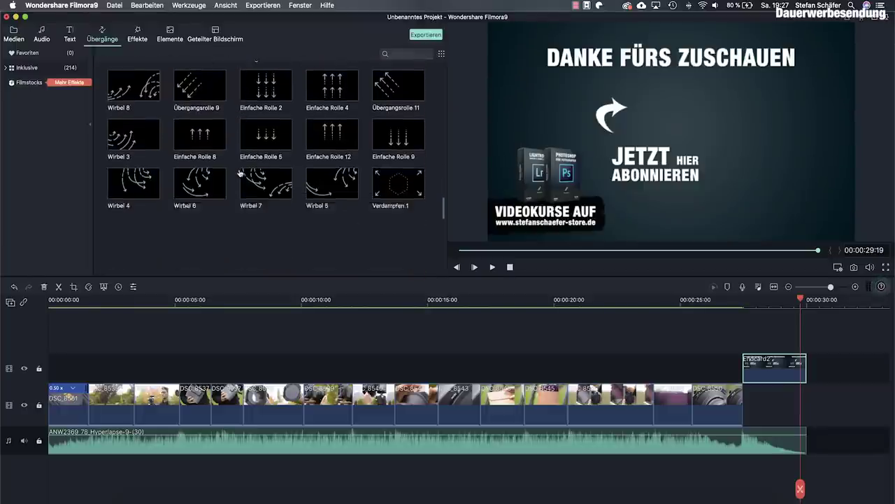
pyautogui.scroll(5, 239, 172)
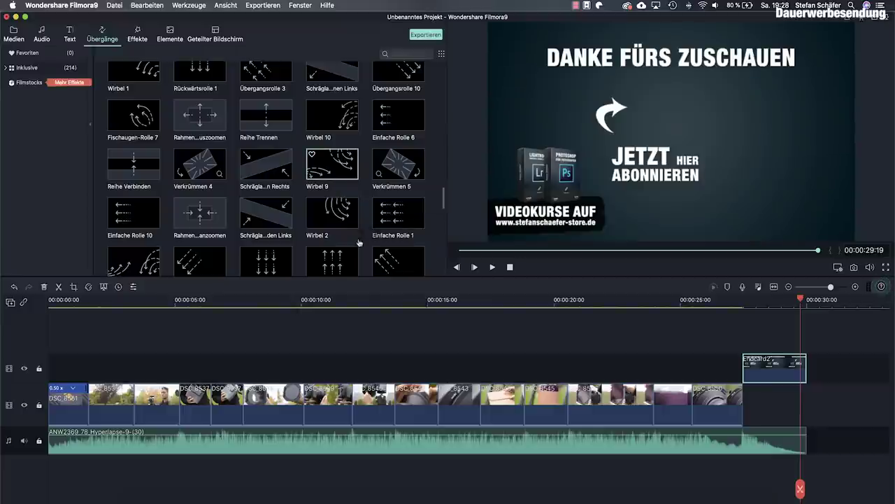
pyautogui.moveTo(533, 375); pyautogui.dragTo(649, 402)
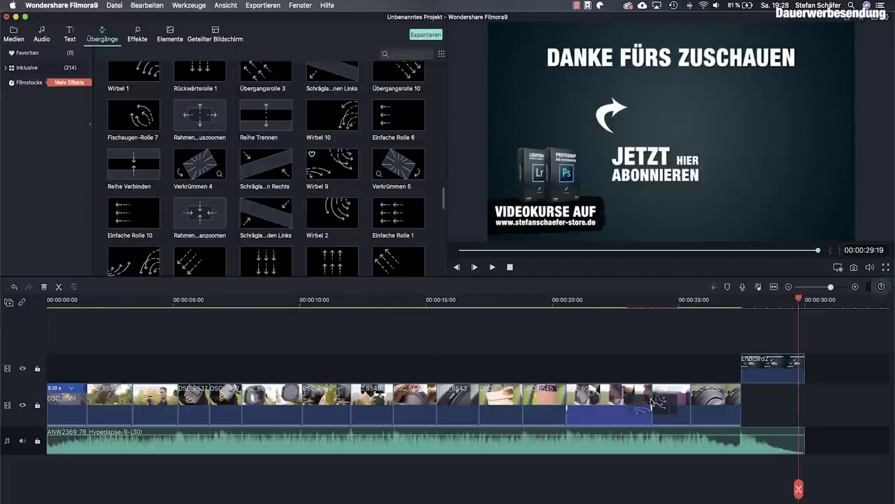
# Play the section around the Wirbel 9 transition to check its effect
pyautogui.click(612, 299)
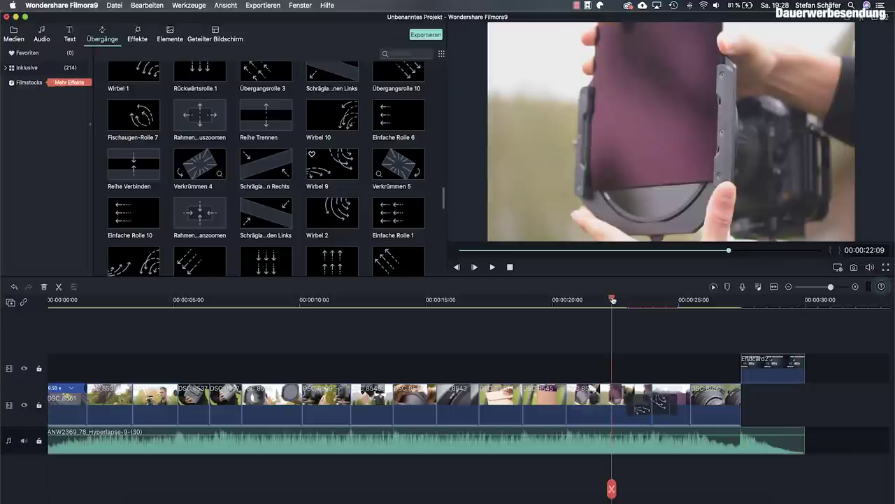
pyautogui.press('space')
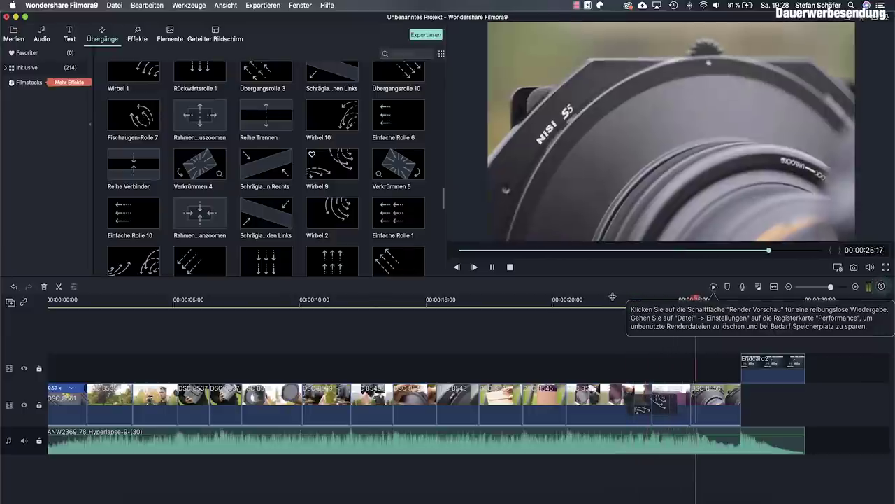
pyautogui.press('space')
# Set the duration of the Wirbel 9 transition between DSC_8546 and DSC_8548 to 00:00:00:10
pyautogui.moveTo(658, 404); pyautogui.dragTo(666, 404)
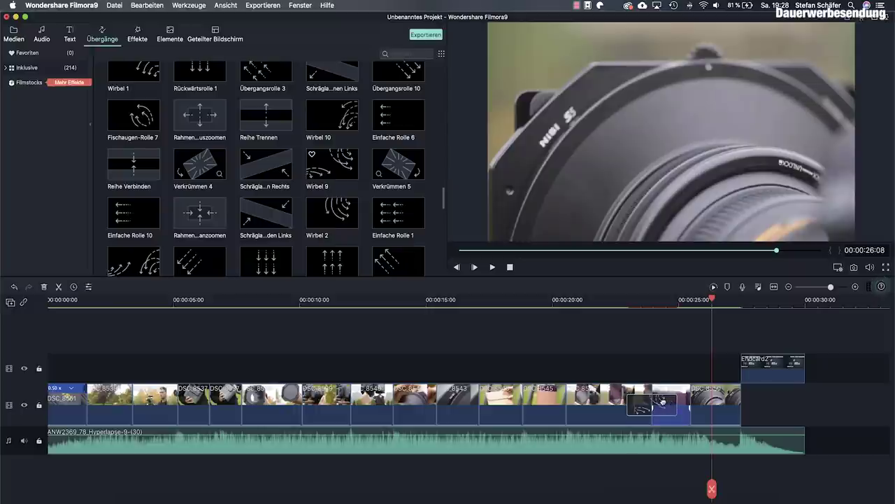
pyautogui.doubleClick(662, 403)
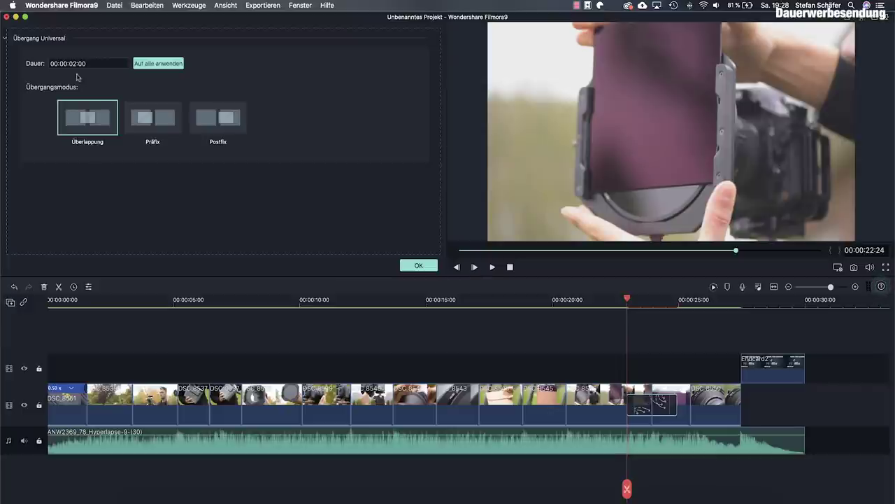
pyautogui.click(75, 63)
pyautogui.click(85, 64)
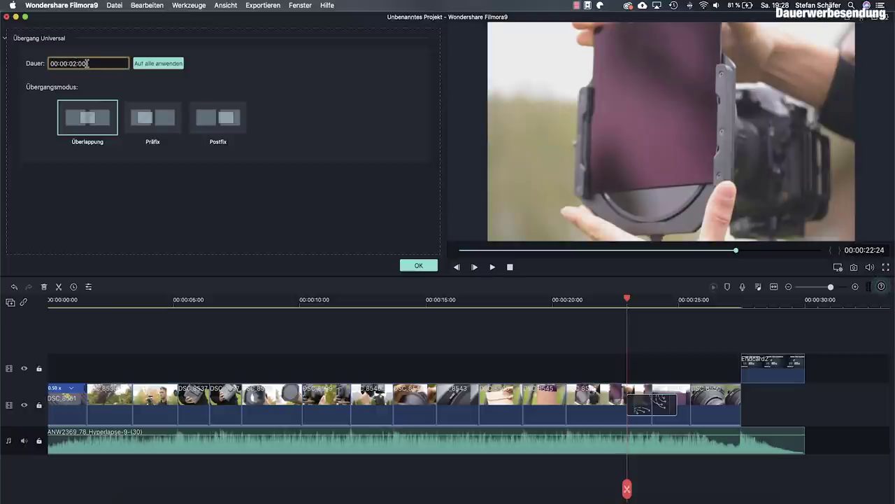
pyautogui.press('BackSpace')
pyautogui.click(146, 61)
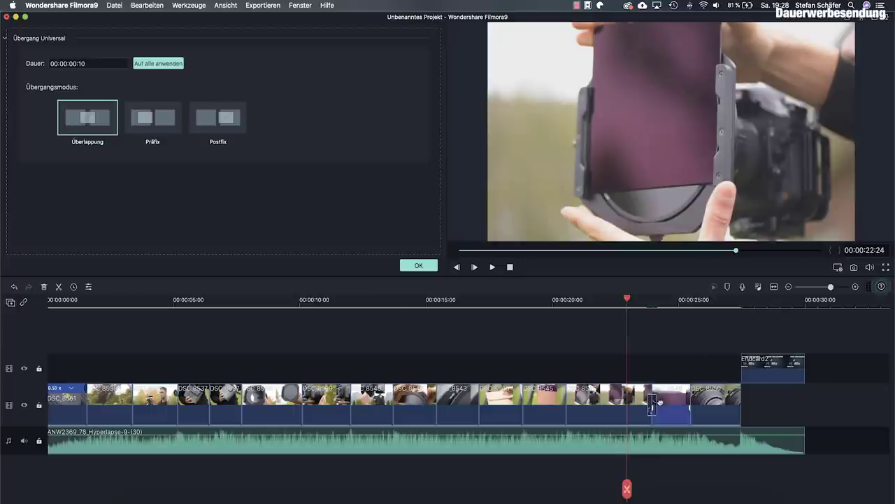
# Play the section around the shortened Wirbel 9 transition, move the playhead to 00:00:14:08 and close the transition settings
pyautogui.press('space')
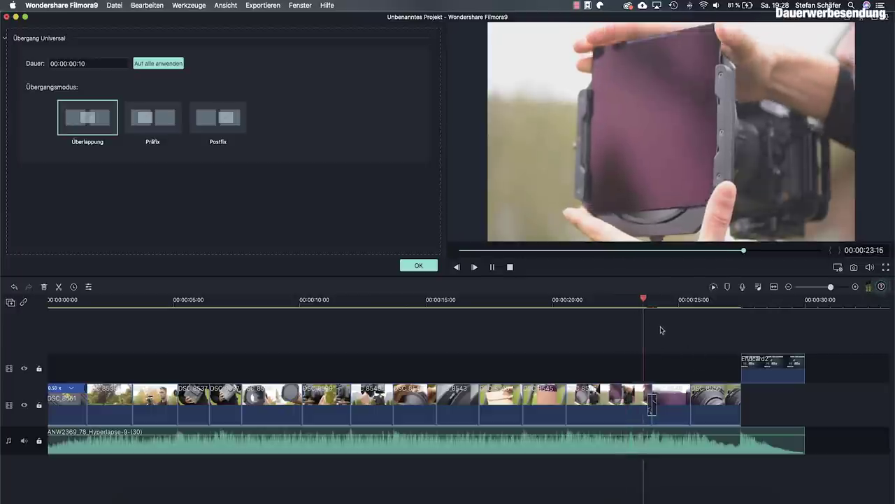
pyautogui.press('space')
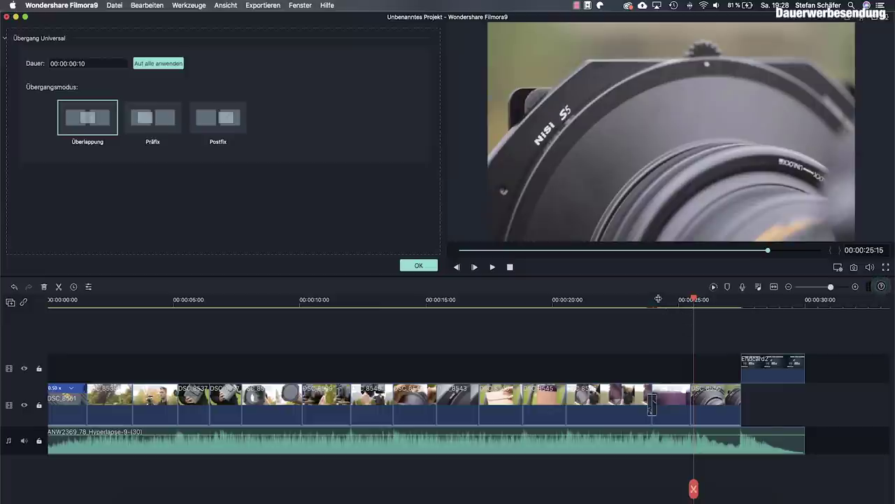
pyautogui.scroll(-1, 658, 299)
pyautogui.moveTo(686, 300); pyautogui.dragTo(405, 301)
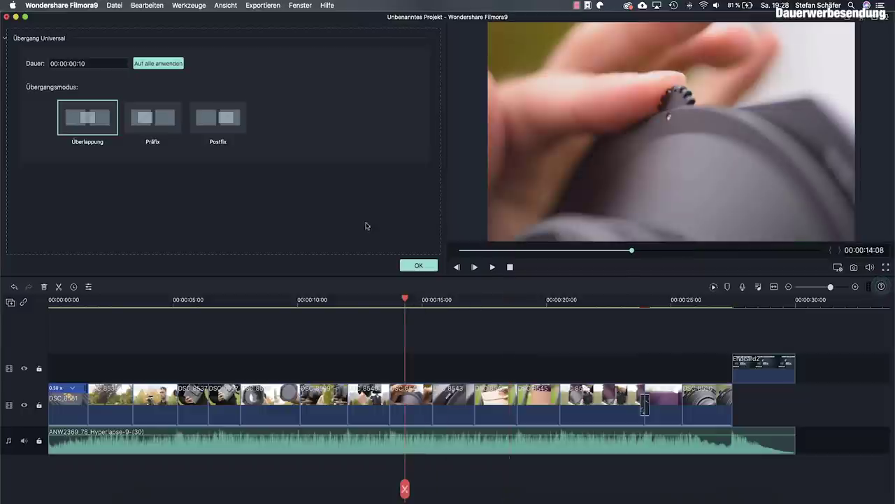
pyautogui.click(419, 266)
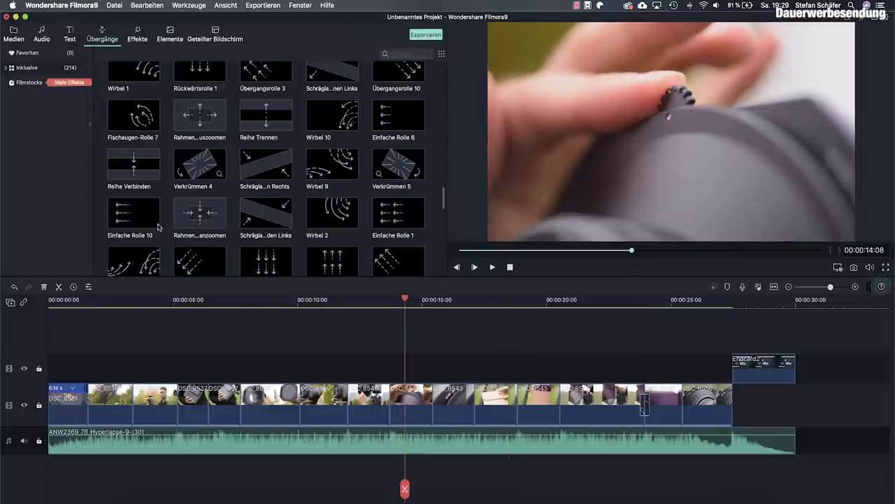
# Browse the transitions and apply another one to the cut just after 00:00:10:00 on the main video track
pyautogui.scroll(4, 262, 195)
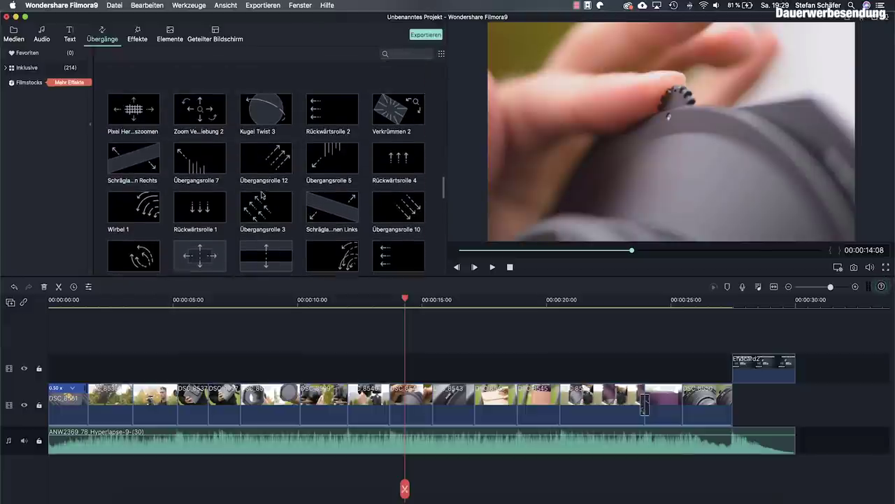
pyautogui.scroll(3, 262, 194)
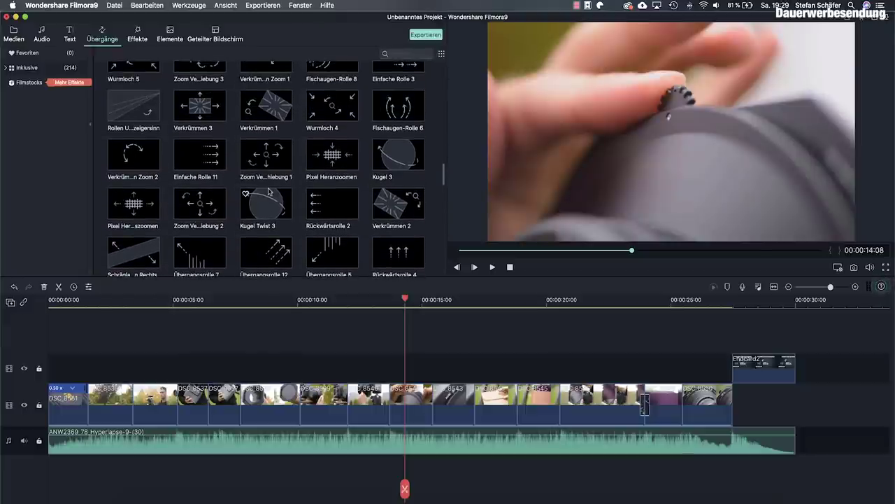
pyautogui.click(201, 157)
pyautogui.moveTo(220, 263)
pyautogui.mouseDown()
pyautogui.moveTo(259, 354)
pyautogui.moveTo(306, 404)
pyautogui.moveTo(325, 405)
pyautogui.moveTo(300, 399)
pyautogui.mouseUp()
# Play the video from 00:00:09:11 to check the transition near 00:00:10:00
pyautogui.click(283, 299)
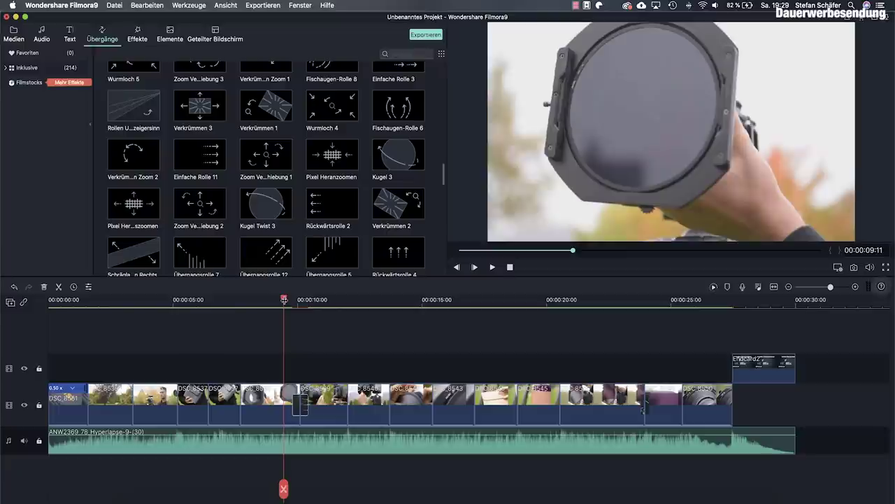
pyautogui.press('space')
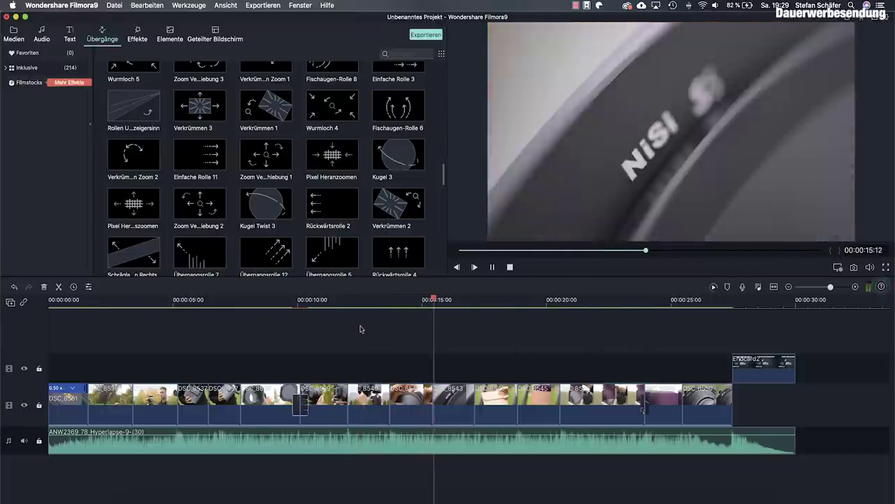
pyautogui.press('space')
# Open the Filmstocks website from the transitions library, look through its effect packs and free downloads, and return to Filmora9
pyautogui.scroll(10, 185, 130)
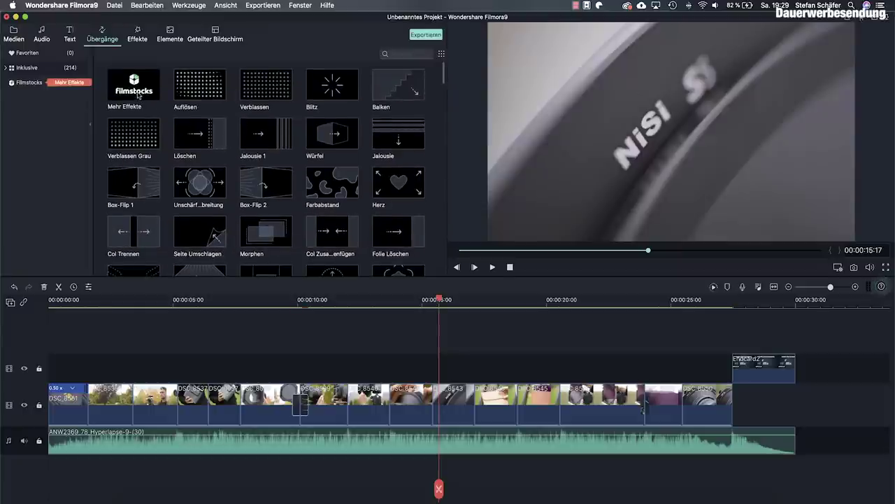
pyautogui.click(134, 88)
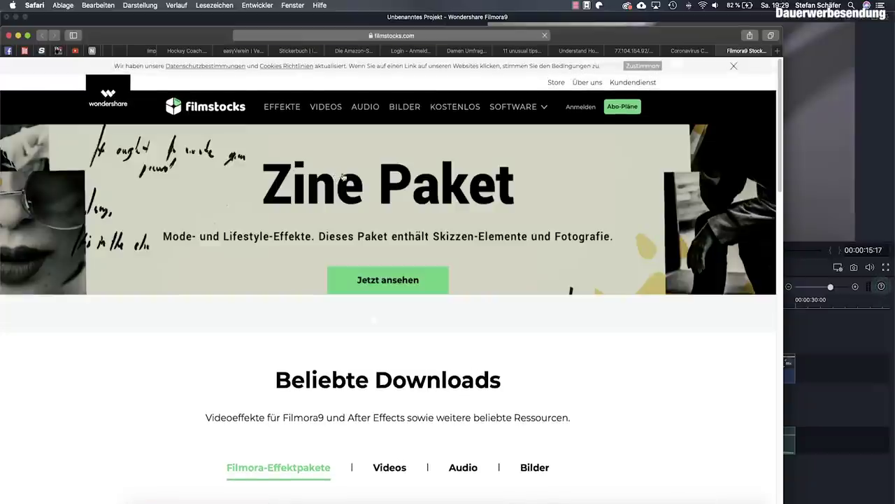
pyautogui.scroll(-2, 342, 177)
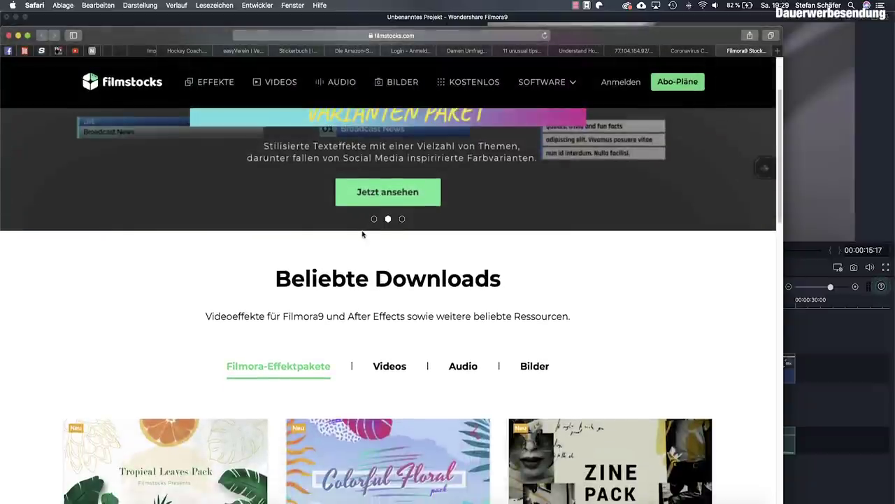
pyautogui.scroll(-4, 369, 313)
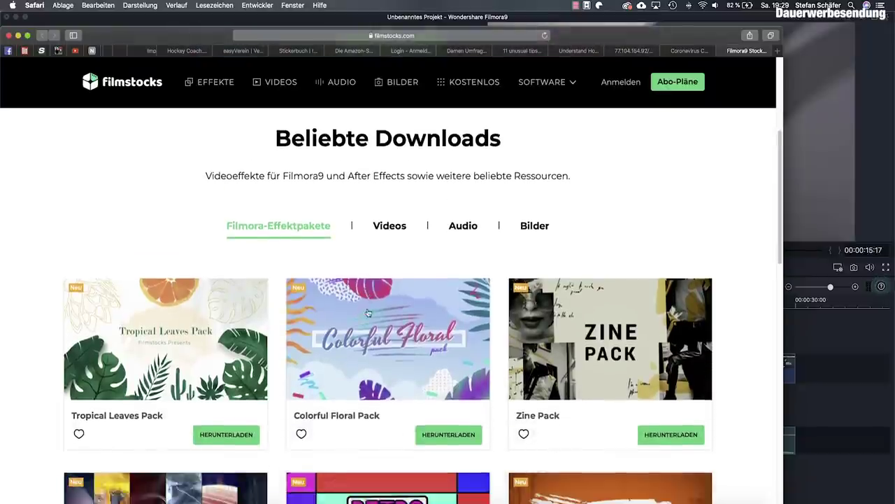
pyautogui.scroll(-5, 369, 312)
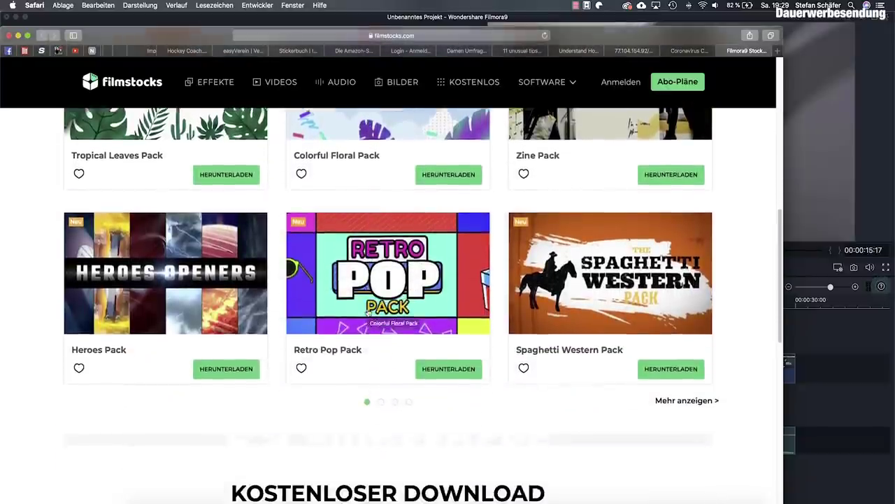
pyautogui.scroll(-4, 368, 313)
pyautogui.scroll(5, 369, 313)
pyautogui.scroll(-5, 367, 312)
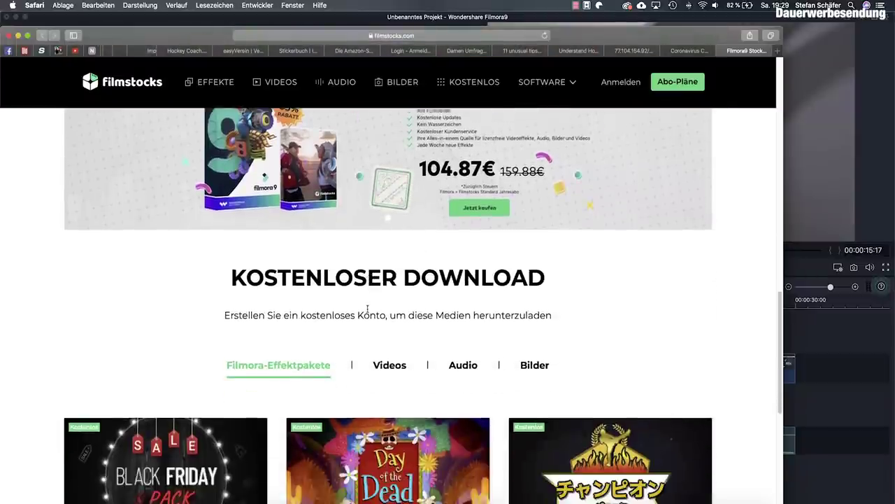
pyautogui.scroll(-2, 367, 308)
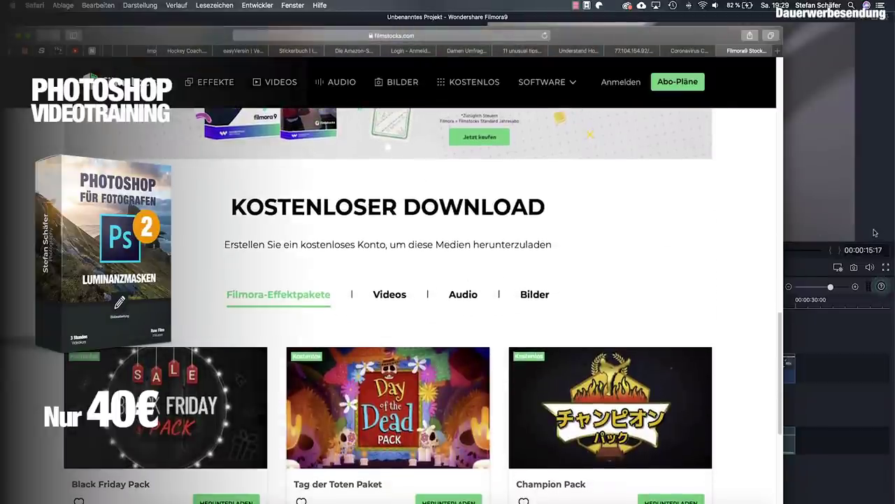
pyautogui.click(874, 232)
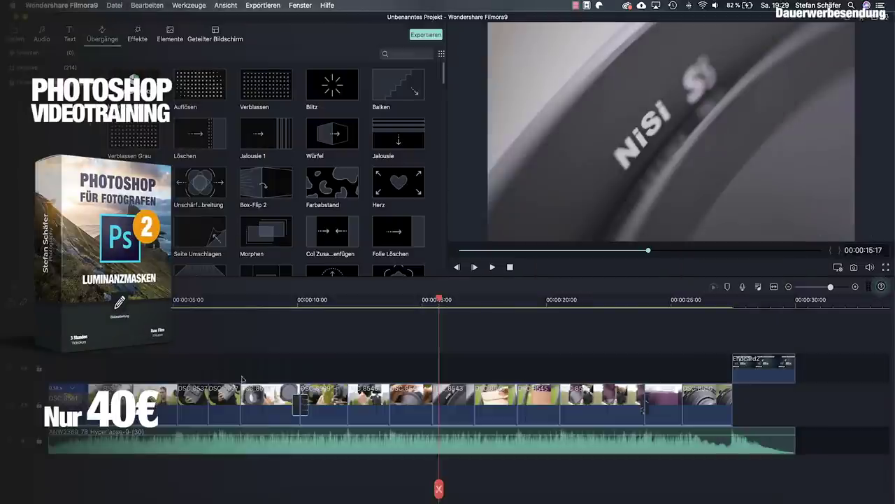
# Preview the effects Amaro, Flimmern, the automatic enhancement, Einfache Unschärfe and 007 Series from the effects library
pyautogui.click(138, 39)
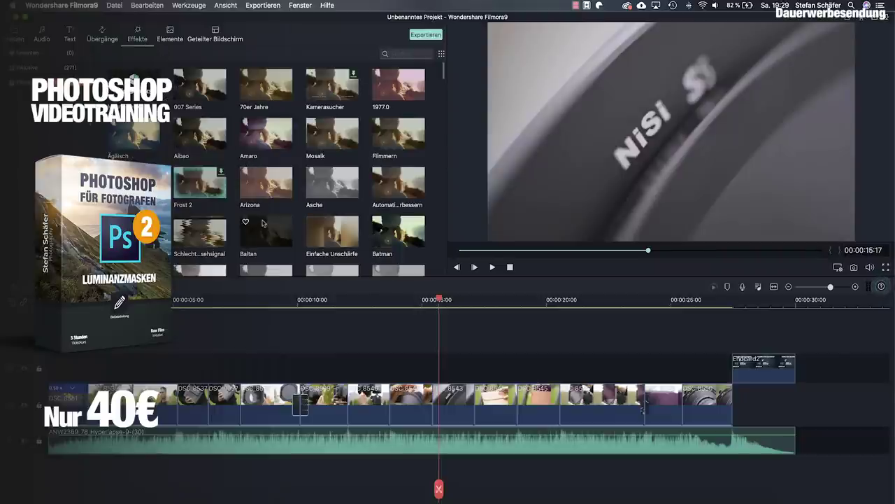
pyautogui.click(267, 147)
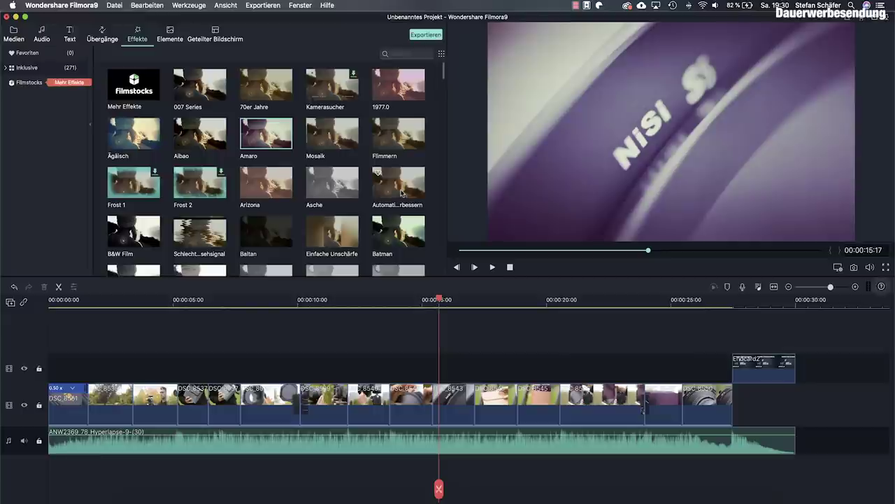
pyautogui.click(408, 140)
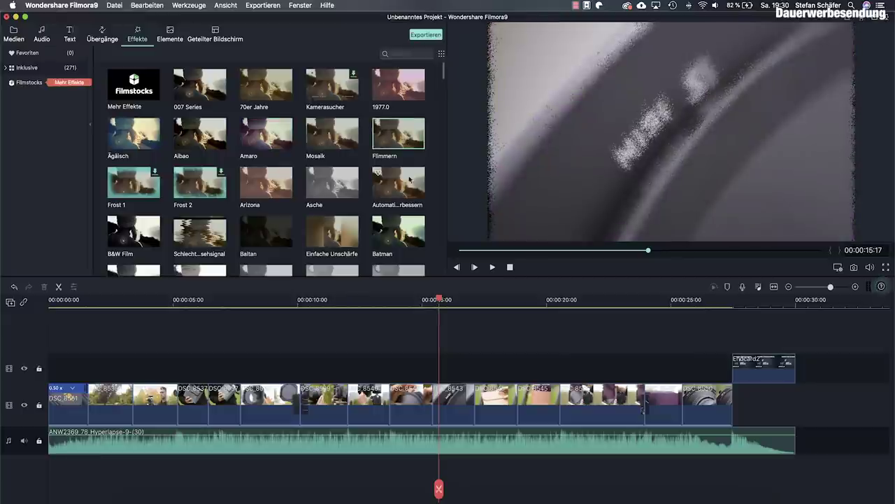
pyautogui.click(411, 190)
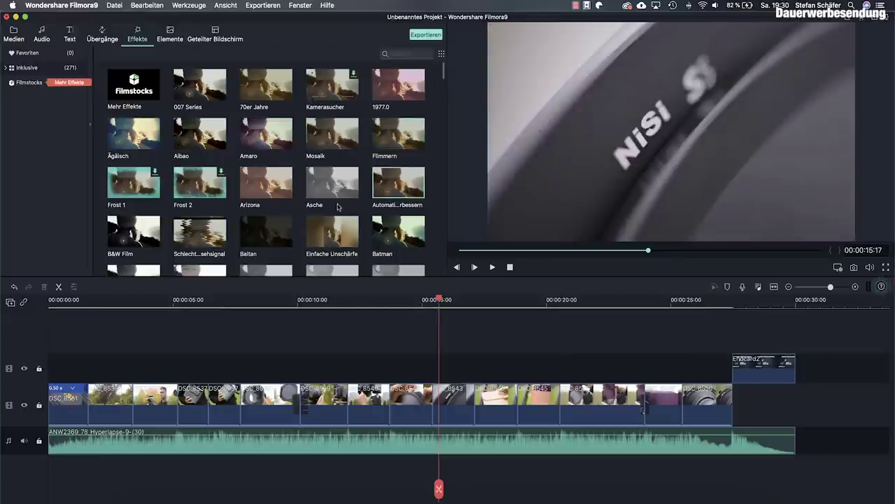
pyautogui.scroll(-2, 348, 210)
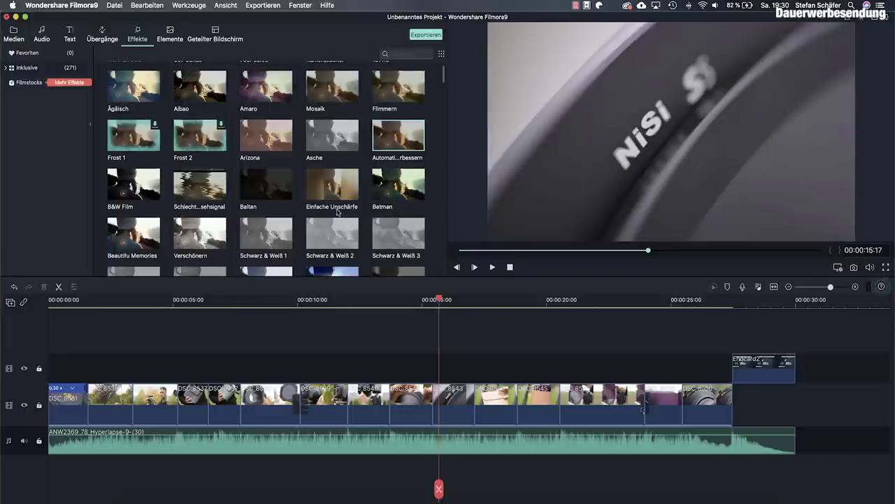
pyautogui.click(337, 200)
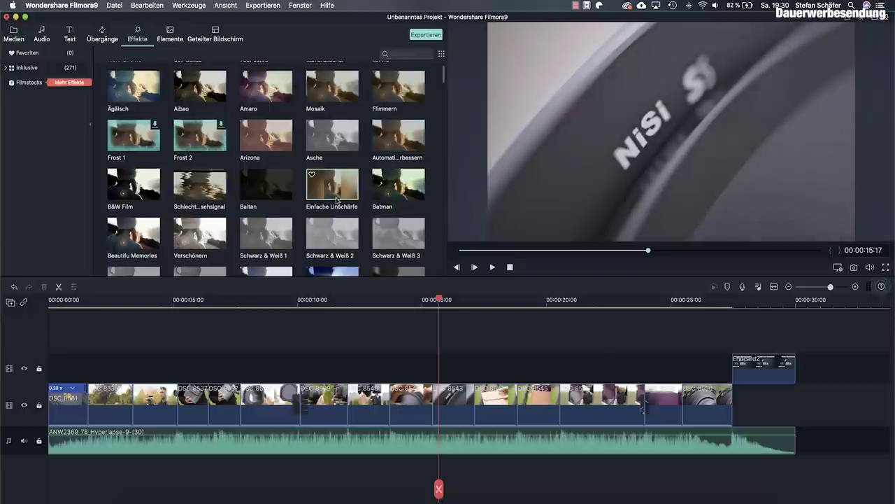
pyautogui.scroll(2, 252, 167)
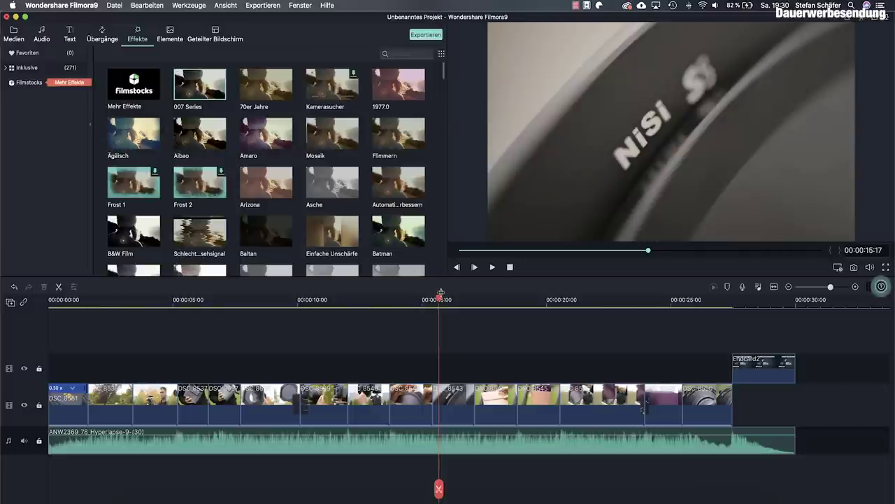
# Add the 007 Series effect at 00:00:00:00 on a new track above the end card's track
pyautogui.click(336, 300)
pyautogui.moveTo(179, 74); pyautogui.dragTo(55, 358)
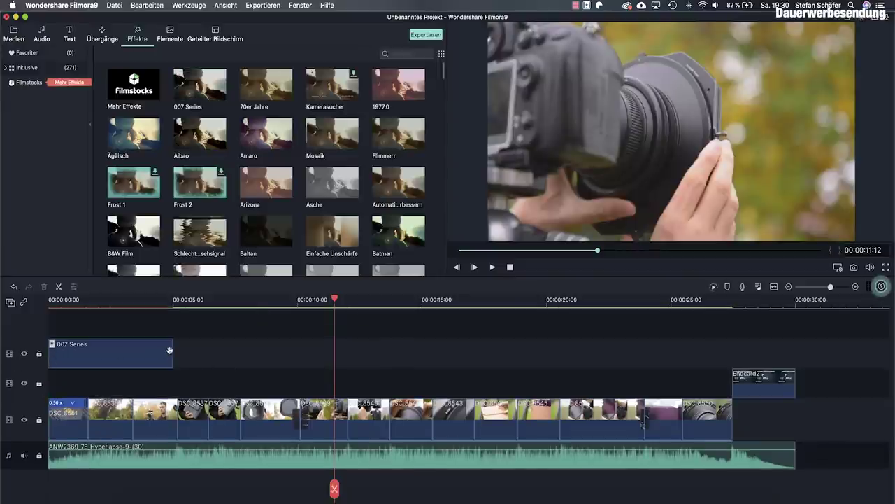
# Hide and show the 007 Series track at 00:00:00:00 to compare the image with and without the effect
pyautogui.click(98, 303)
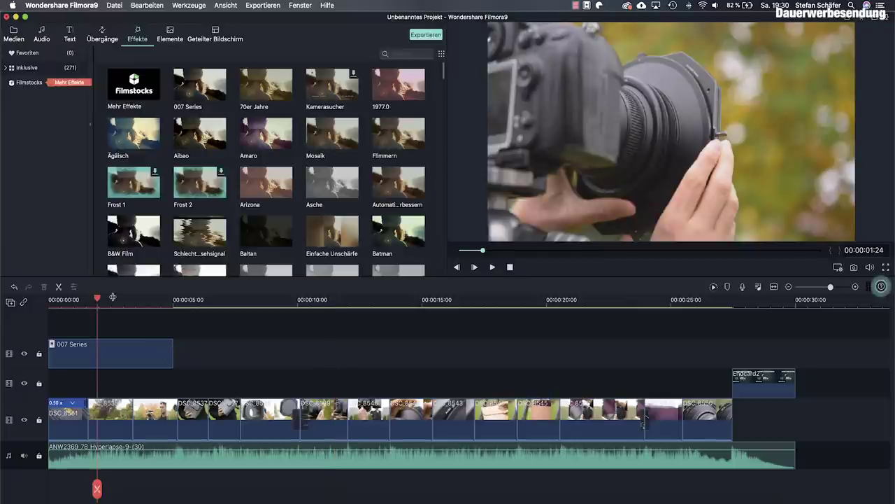
pyautogui.moveTo(97, 301); pyautogui.dragTo(49, 300)
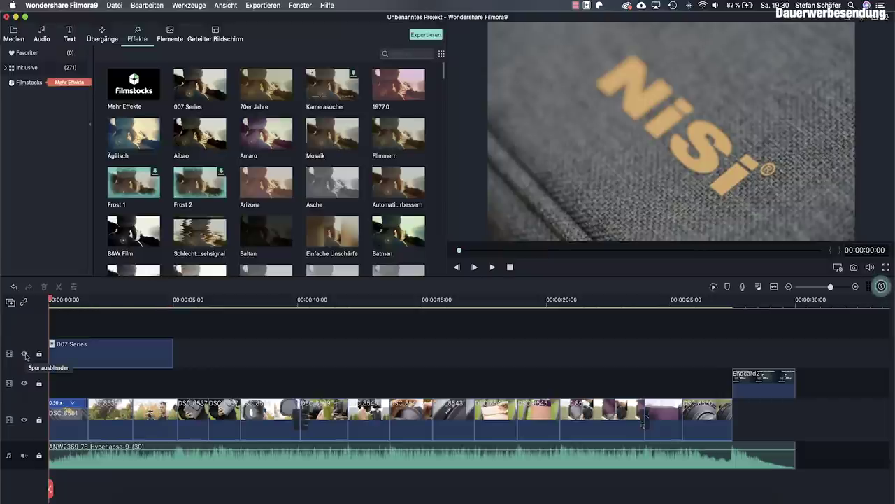
pyautogui.click(25, 355)
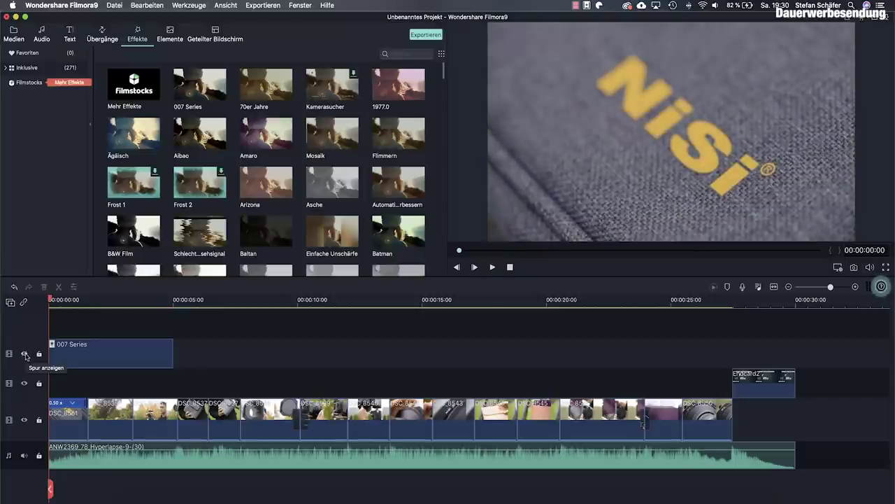
pyautogui.click(25, 355)
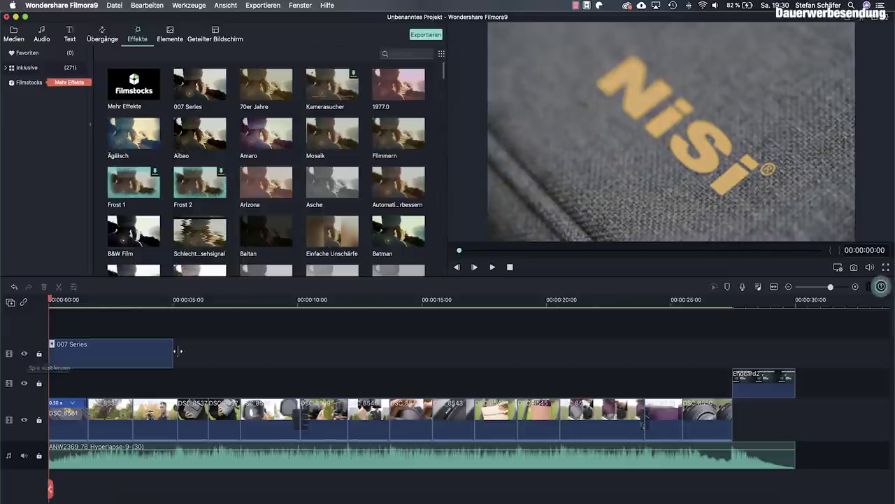
# Extend the 007 Series effect to the start of Endcard2, hide its track, and inspect the picture around 00:00:17:21 to 00:00:18:10
pyautogui.moveTo(175, 351); pyautogui.dragTo(732, 351)
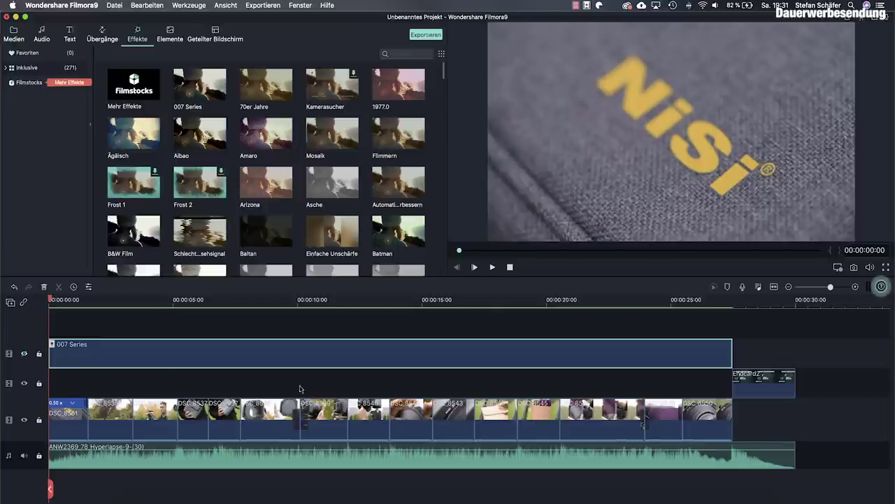
pyautogui.click(493, 299)
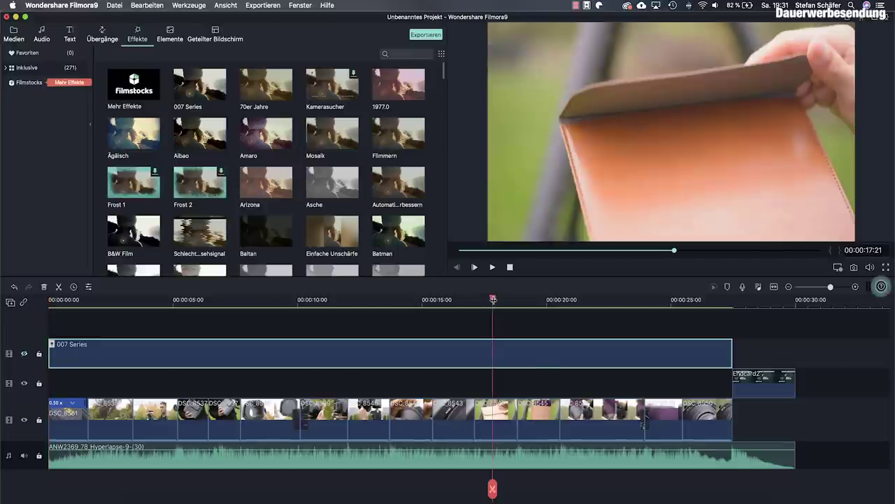
pyautogui.moveTo(493, 299); pyautogui.dragTo(506, 300)
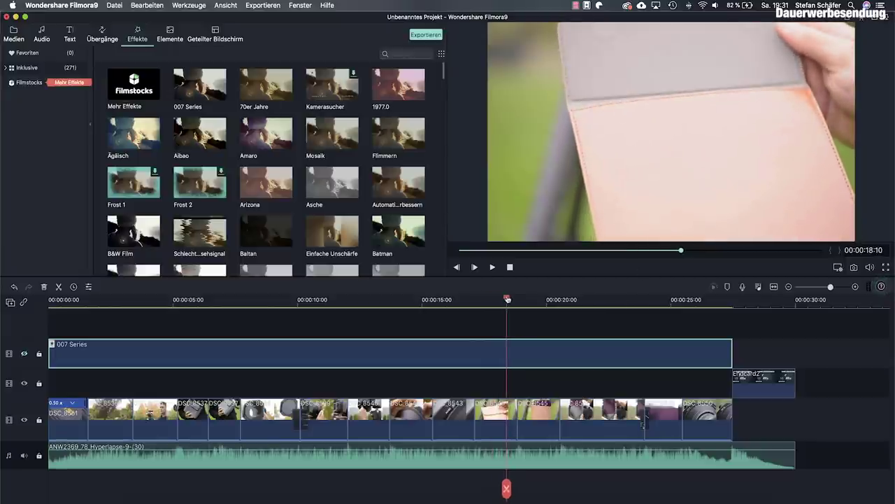
# Open the advanced colour correction for the first DSC_8545 clip and set its white balance Temperatur to -1
pyautogui.click(496, 405)
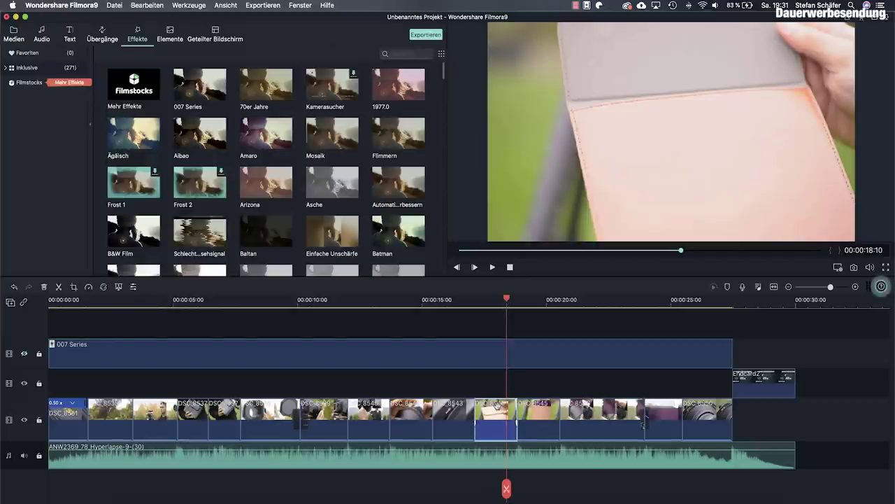
pyautogui.click(195, 7)
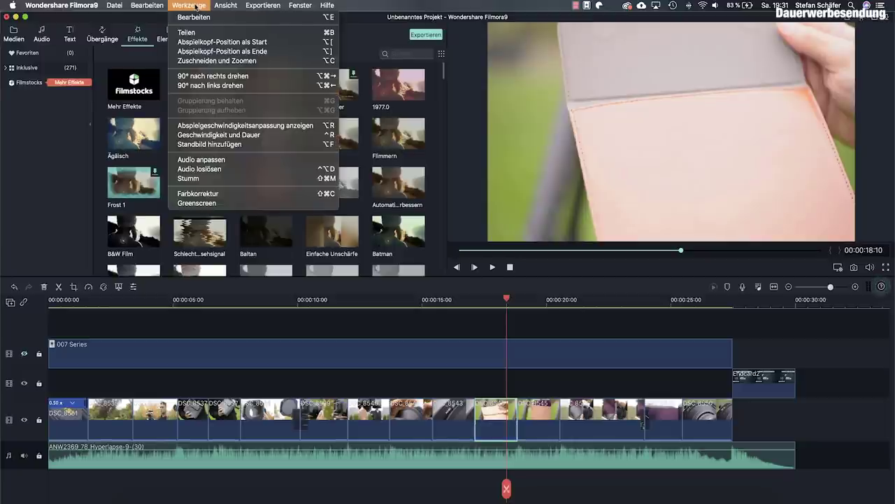
pyautogui.click(233, 196)
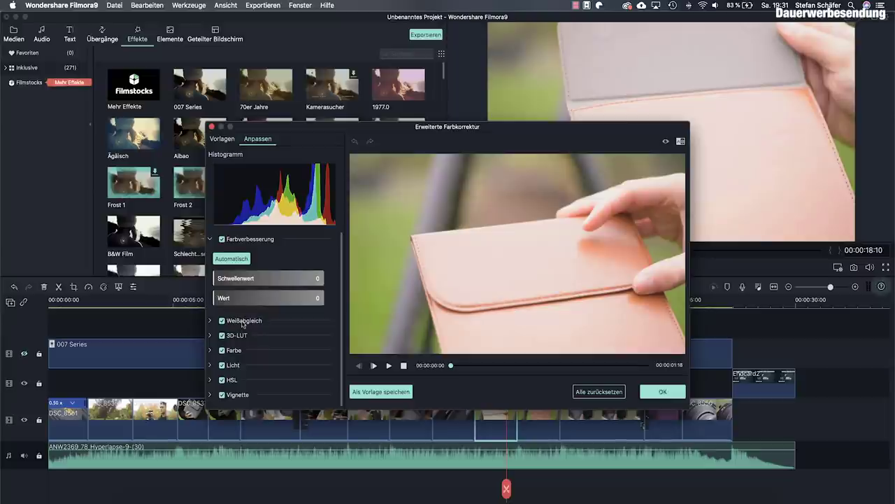
pyautogui.scroll(-1, 241, 323)
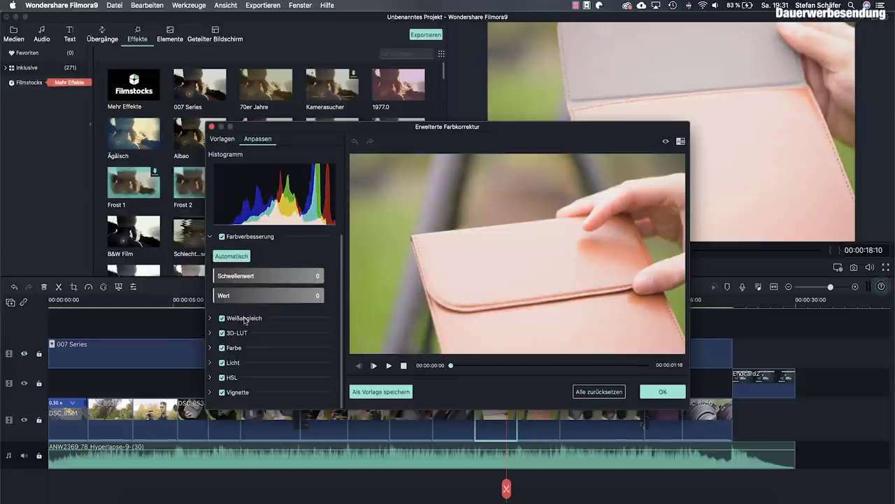
pyautogui.scroll(1, 213, 322)
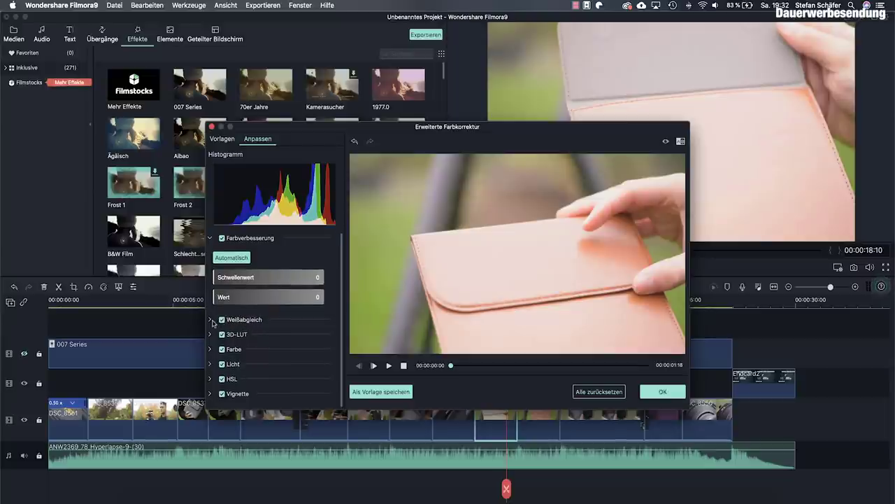
pyautogui.click(210, 319)
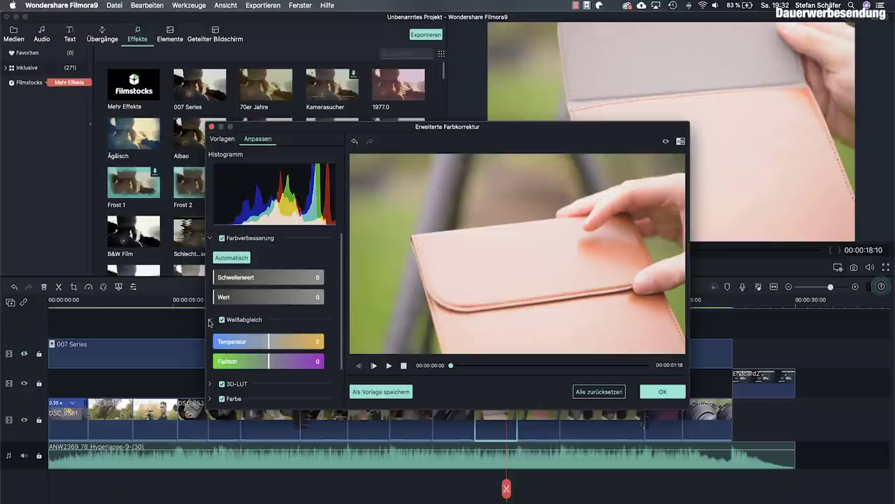
pyautogui.scroll(-1, 264, 348)
pyautogui.scroll(-2, 268, 345)
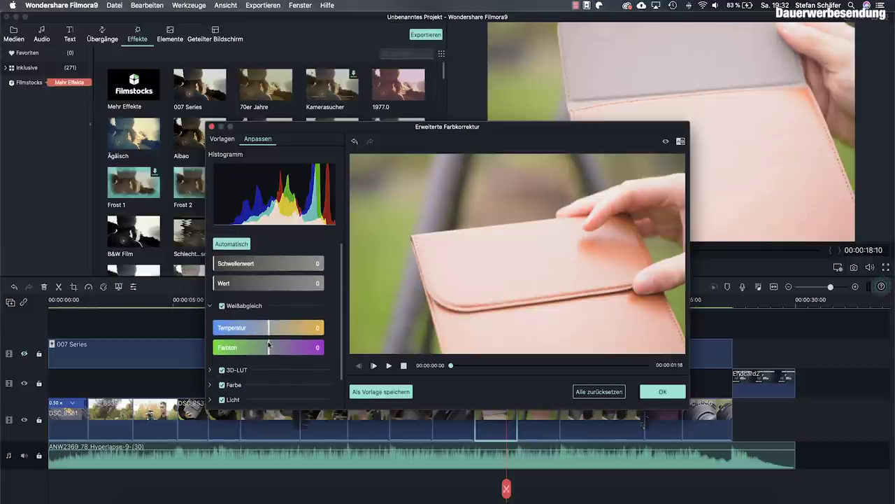
pyautogui.moveTo(269, 331); pyautogui.dragTo(268, 332)
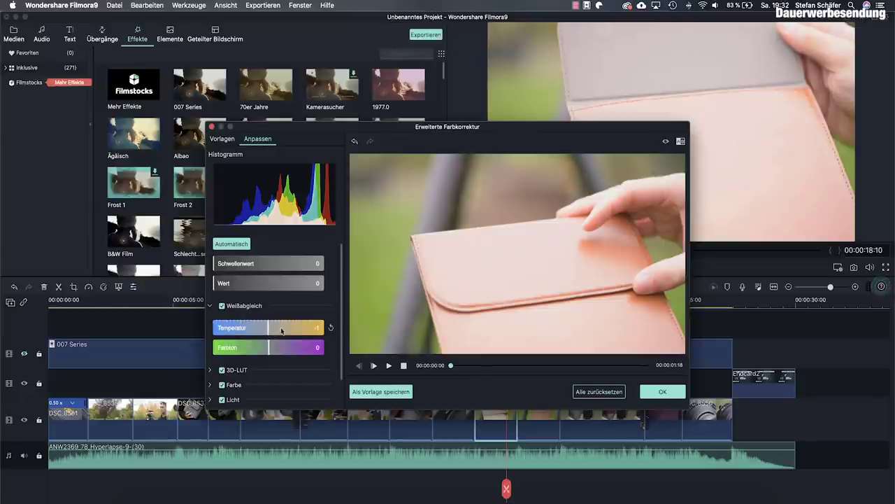
# Under Farbe, set the clip's Belichtung to -6, Helligkeit to -6 and Kontrast to 5
pyautogui.click(210, 384)
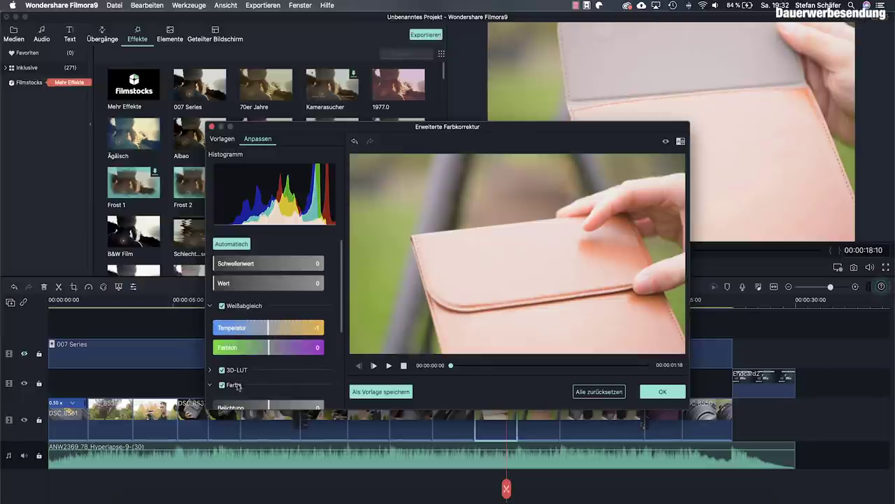
pyautogui.scroll(-5, 284, 364)
pyautogui.moveTo(269, 304)
pyautogui.mouseDown()
pyautogui.moveTo(264, 327)
pyautogui.moveTo(267, 310)
pyautogui.mouseUp()
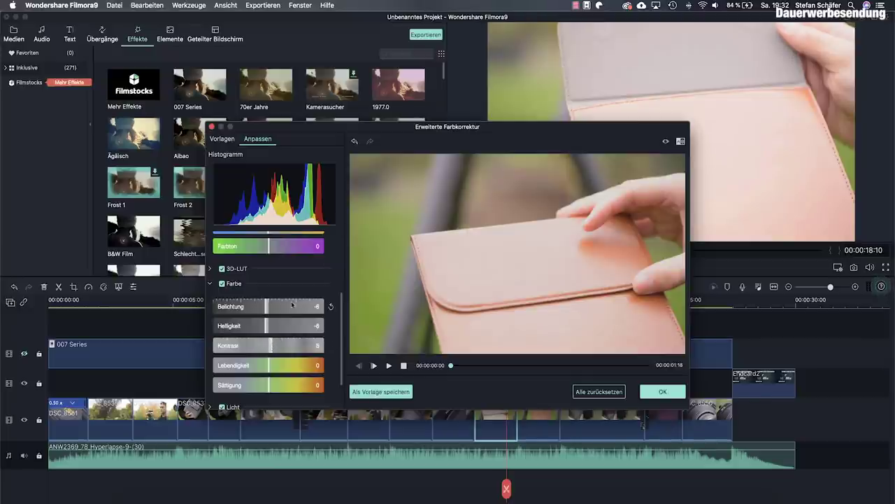
pyautogui.scroll(-2, 241, 300)
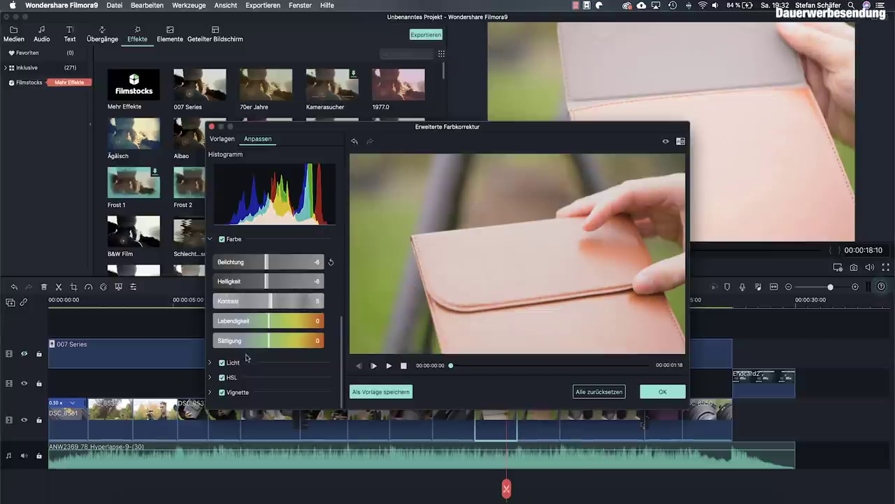
# Under Licht, set the clip's Highlights to -10 and apply the colour correction
pyautogui.click(210, 363)
pyautogui.moveTo(266, 387)
pyautogui.mouseDown()
pyautogui.moveTo(256, 389)
pyautogui.moveTo(264, 388)
pyautogui.mouseUp()
pyautogui.scroll(-3, 324, 303)
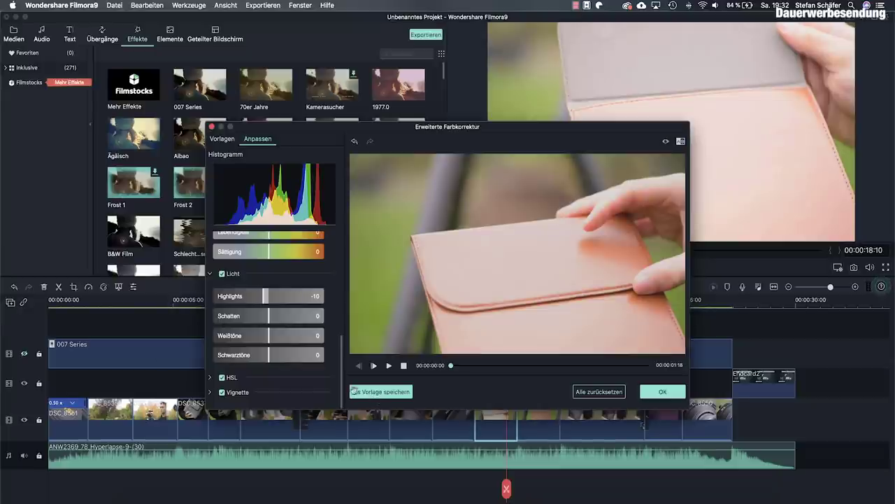
pyautogui.scroll(1, 279, 368)
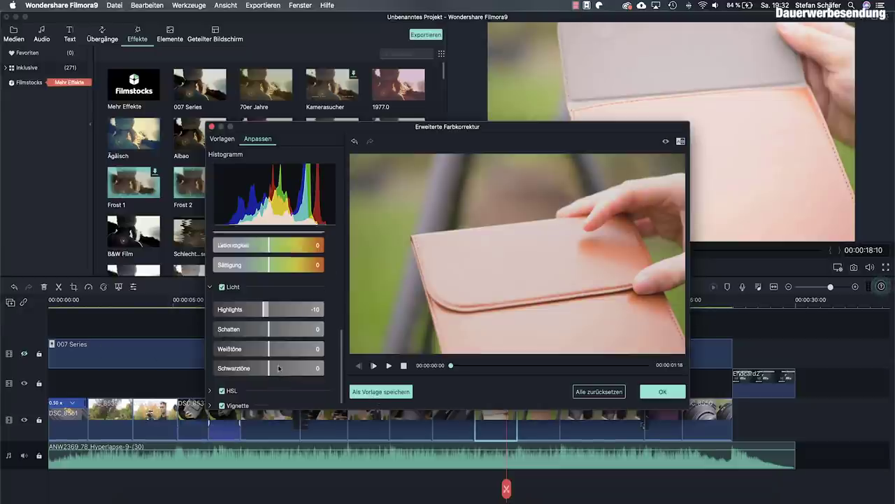
pyautogui.scroll(6, 278, 368)
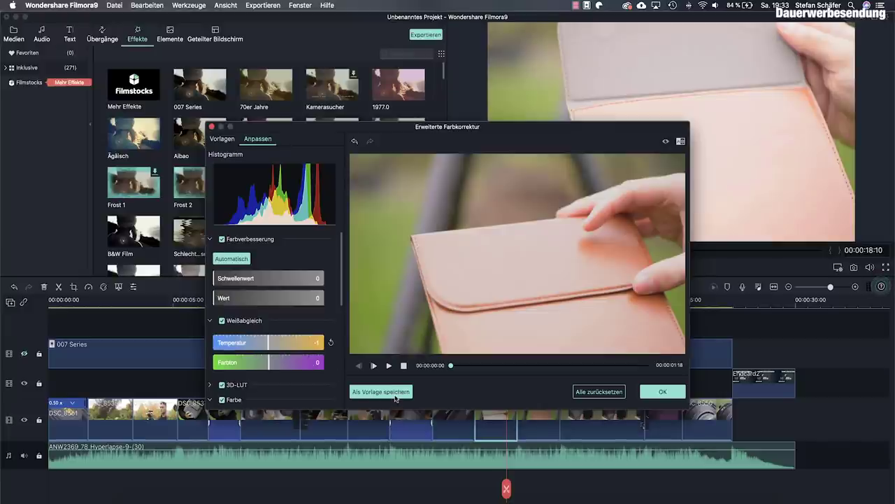
pyautogui.click(658, 394)
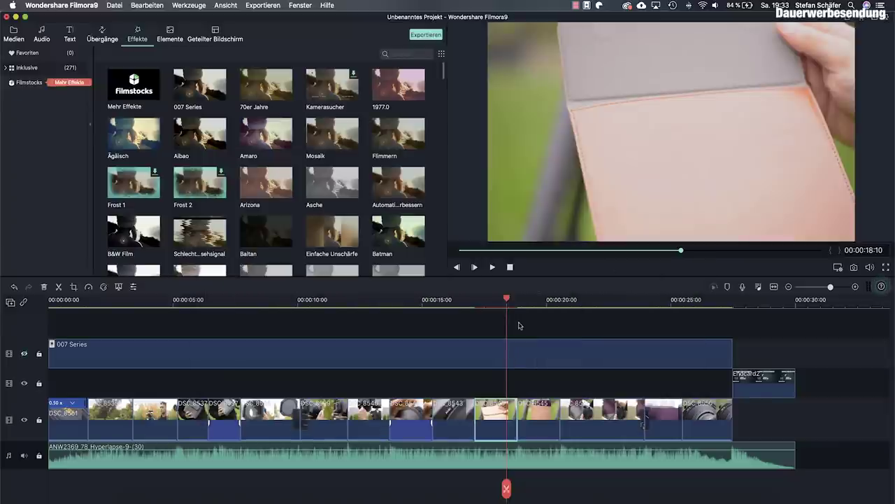
# Show the 007 Series track again and check the picture at 00:00:16:18 and 00:00:14:21
pyautogui.moveTo(506, 299); pyautogui.dragTo(466, 310)
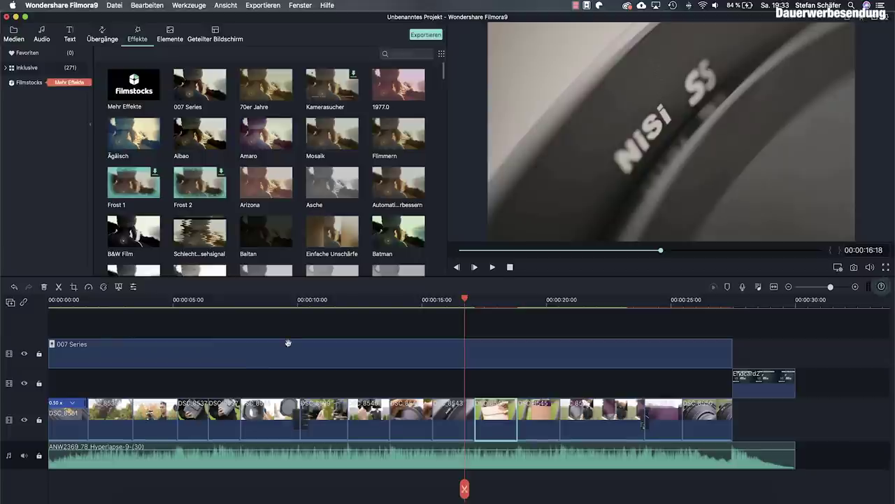
pyautogui.moveTo(461, 301); pyautogui.dragTo(419, 347)
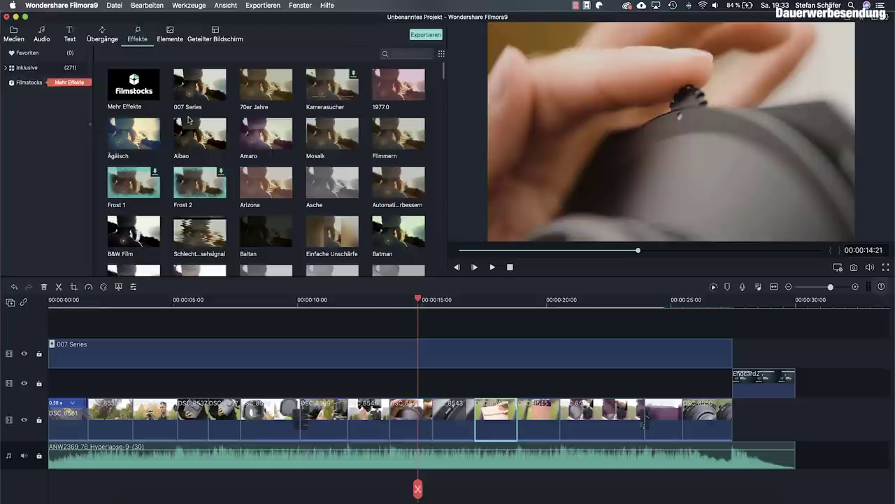
# Add the Bokeh Unschärfe 3 effect at 00:00:00:00 on a new track above 007 Series
pyautogui.scroll(-1, 209, 139)
pyautogui.scroll(-3, 179, 120)
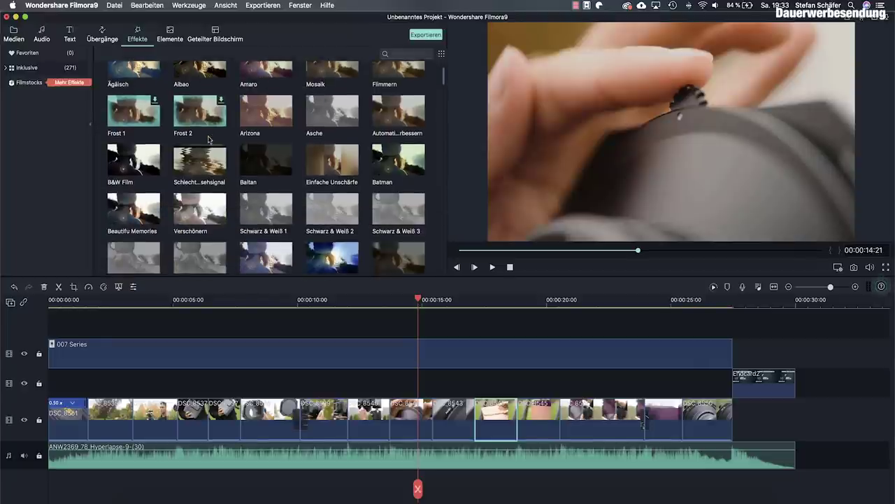
pyautogui.scroll(-4, 317, 242)
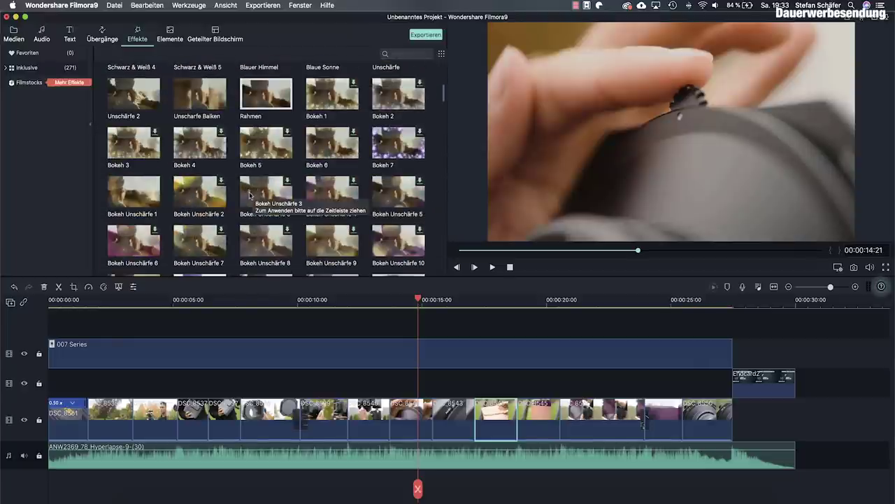
pyautogui.moveTo(258, 193); pyautogui.dragTo(60, 328)
pyautogui.moveTo(275, 201); pyautogui.dragTo(56, 329)
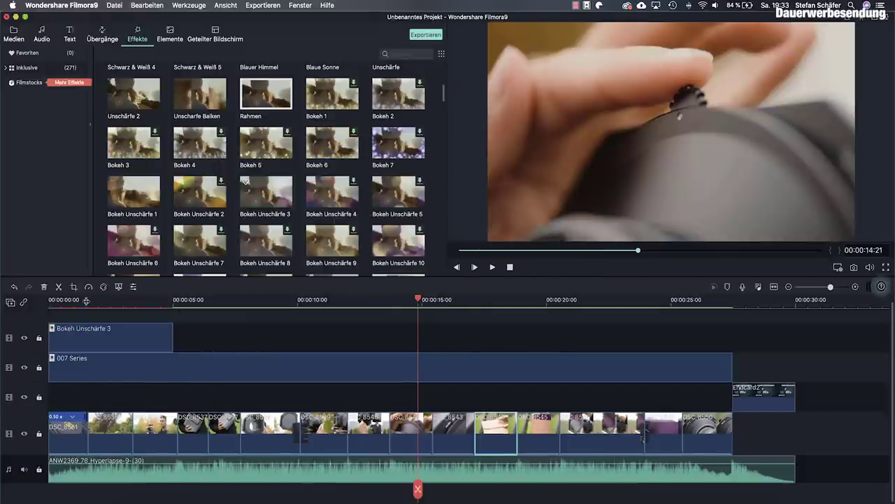
# Play the opening of the video to preview the Bokeh Unschärfe 3 effect over the first clips
pyautogui.click(84, 299)
pyautogui.moveTo(86, 301); pyautogui.dragTo(59, 301)
pyautogui.press('space')
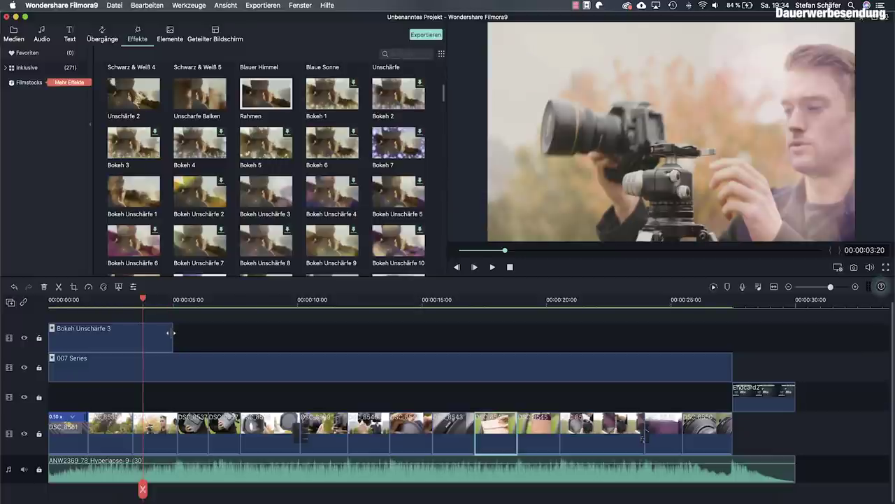
# Trim the Bokeh Unschärfe 3 effect to the end of the first clip and check the picture at 00:00:01:06
pyautogui.moveTo(171, 333); pyautogui.dragTo(89, 327)
pyautogui.scroll(2, 81, 302)
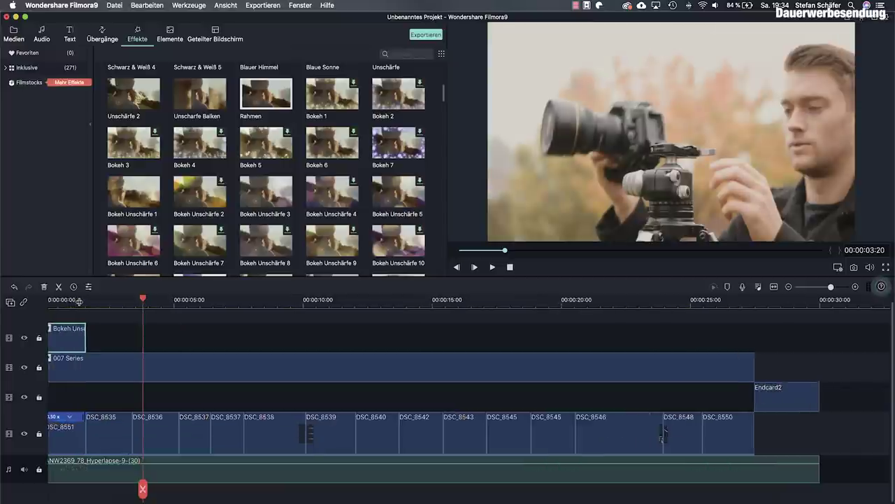
pyautogui.click(62, 301)
pyautogui.moveTo(70, 301)
pyautogui.mouseDown()
pyautogui.moveTo(51, 300)
pyautogui.moveTo(68, 301)
pyautogui.mouseUp()
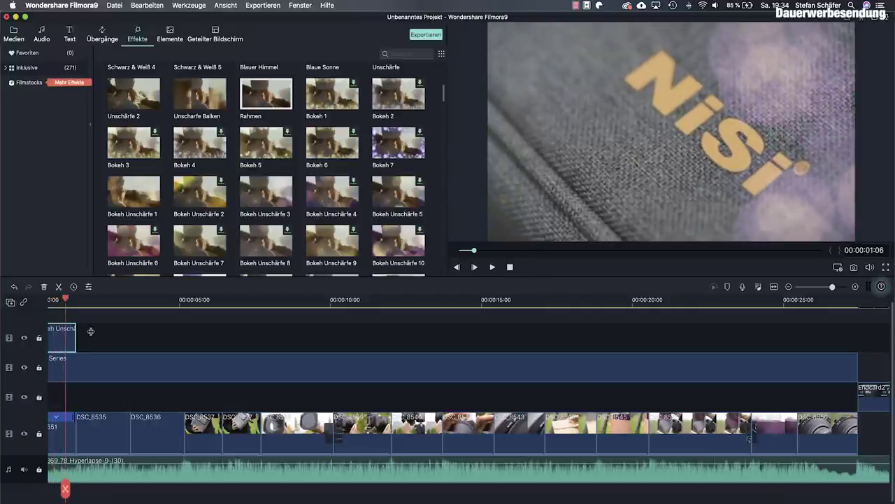
pyautogui.hscroll(-2, 91, 334)
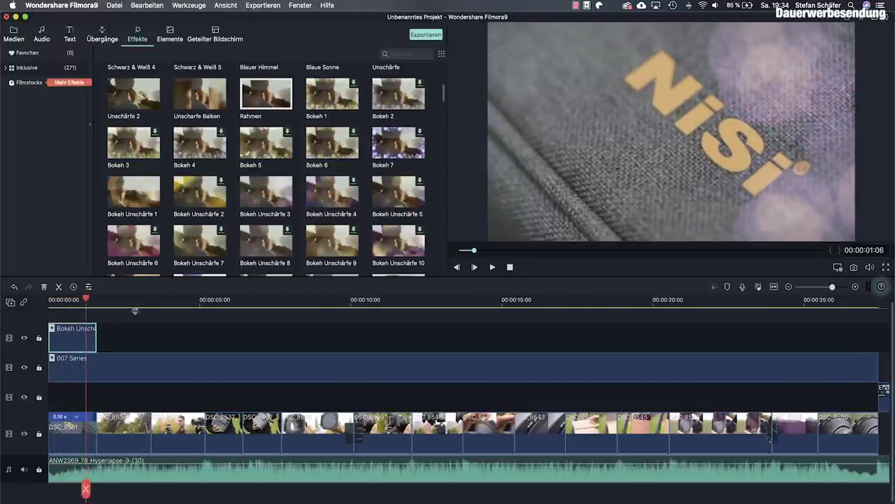
# Add the Bokeh Unschärfe 6 effect at 00:00:00:00 on a new track above Bokeh Unschärfe 3 and trim it to the first clip's end
pyautogui.scroll(-6, 148, 303)
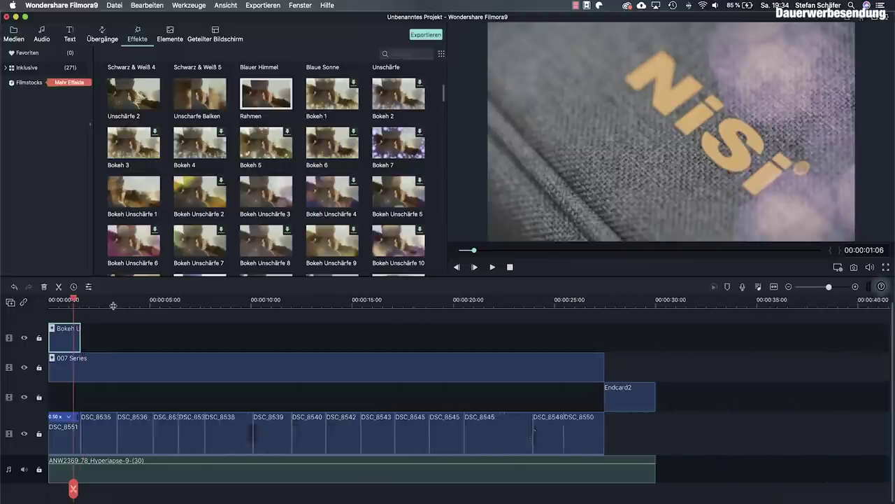
pyautogui.moveTo(134, 243); pyautogui.dragTo(52, 321)
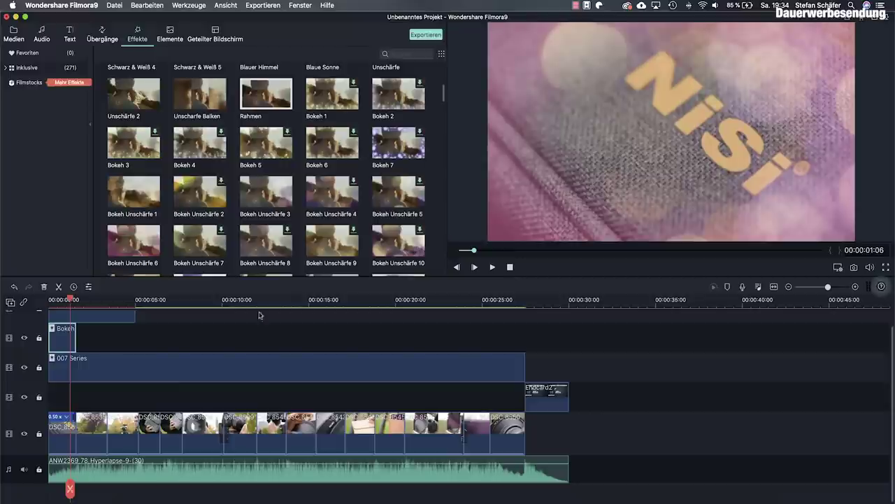
pyautogui.moveTo(134, 317); pyautogui.dragTo(98, 315)
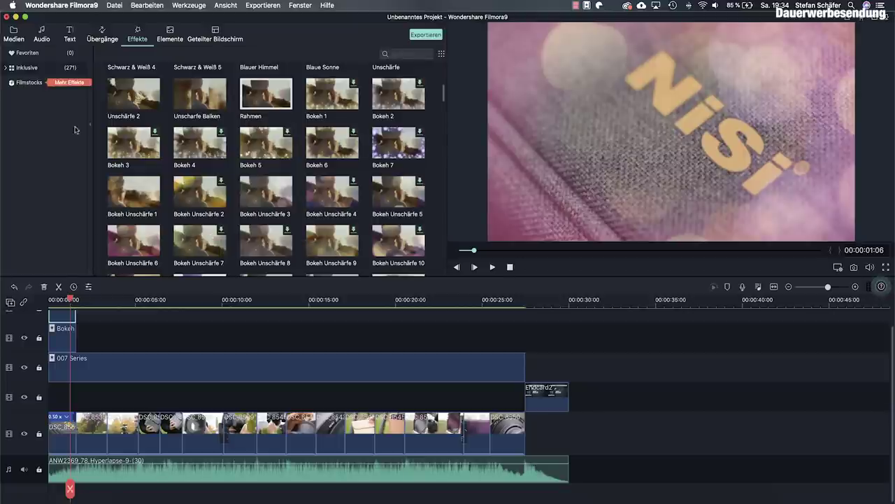
# Set the Deckkraft of both Bokeh Unschärfe 6 and Bokeh Unschärfe 3 to 50
pyautogui.doubleClick(64, 318)
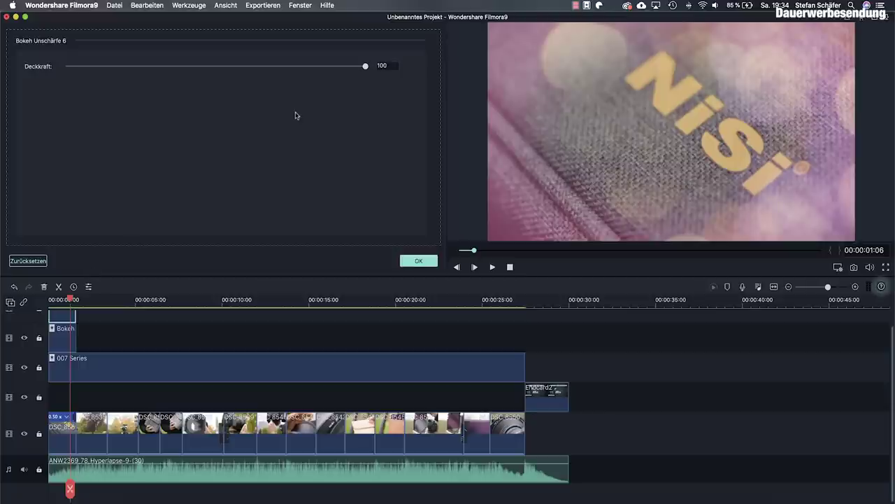
pyautogui.moveTo(366, 68); pyautogui.dragTo(216, 72)
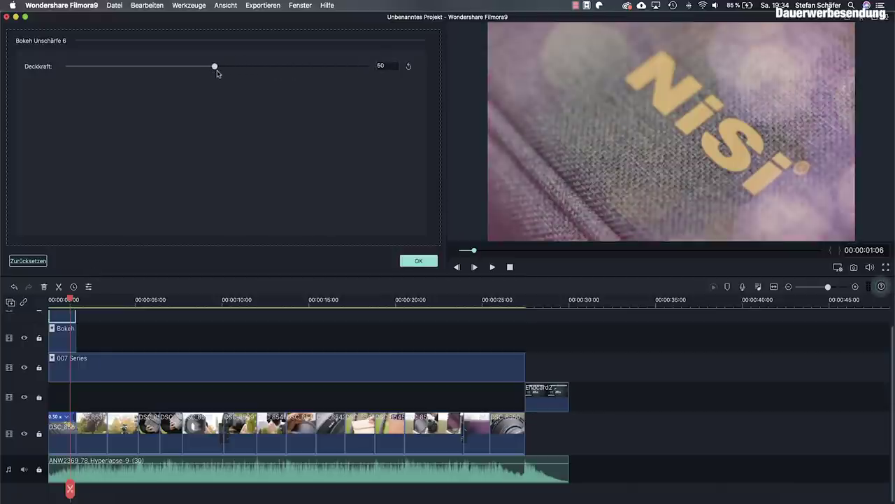
pyautogui.click(61, 332)
pyautogui.moveTo(365, 68); pyautogui.dragTo(216, 76)
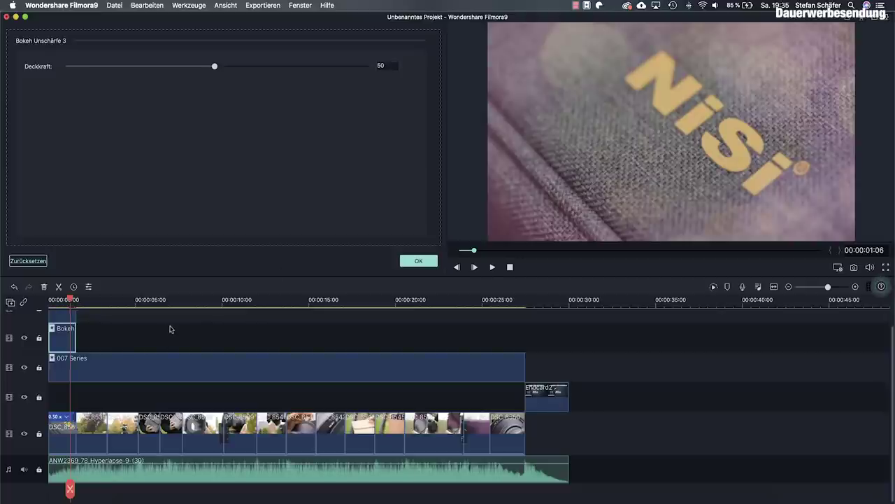
pyautogui.click(418, 262)
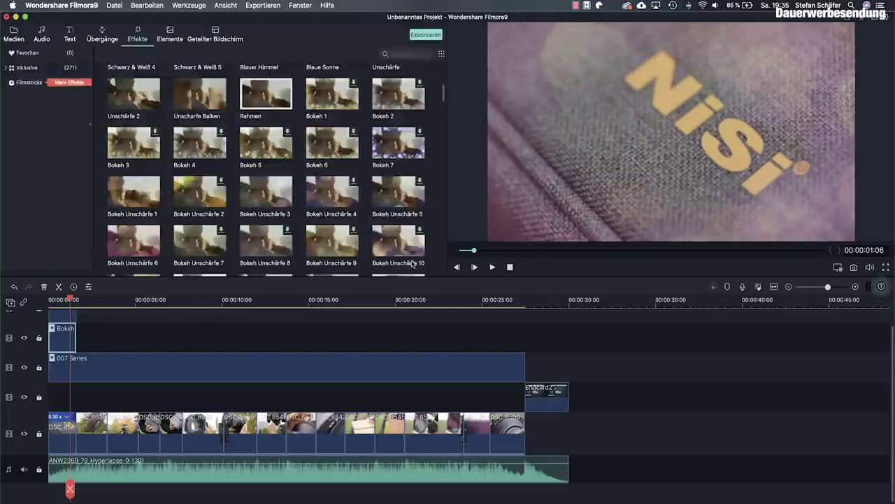
# Add Handgezeichnetes Element 8 from the elements library to the end card's track at the start of the second DSC_8537 clip
pyautogui.click(168, 39)
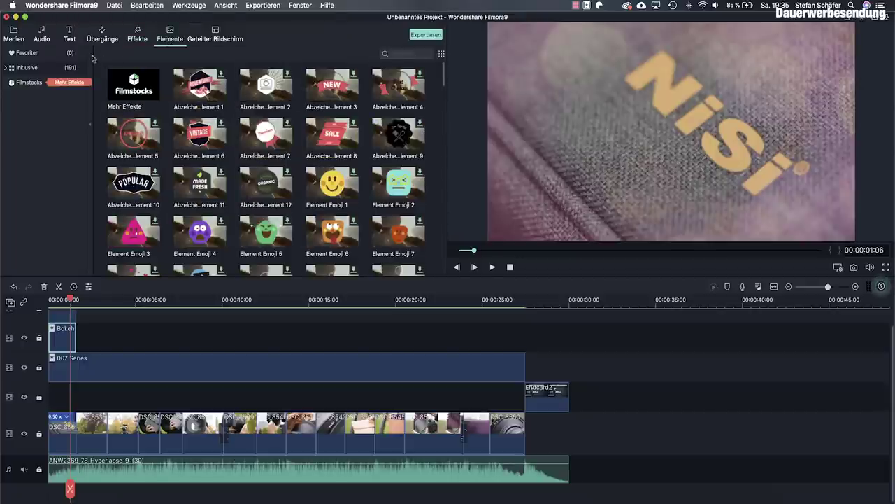
pyautogui.scroll(-2, 278, 179)
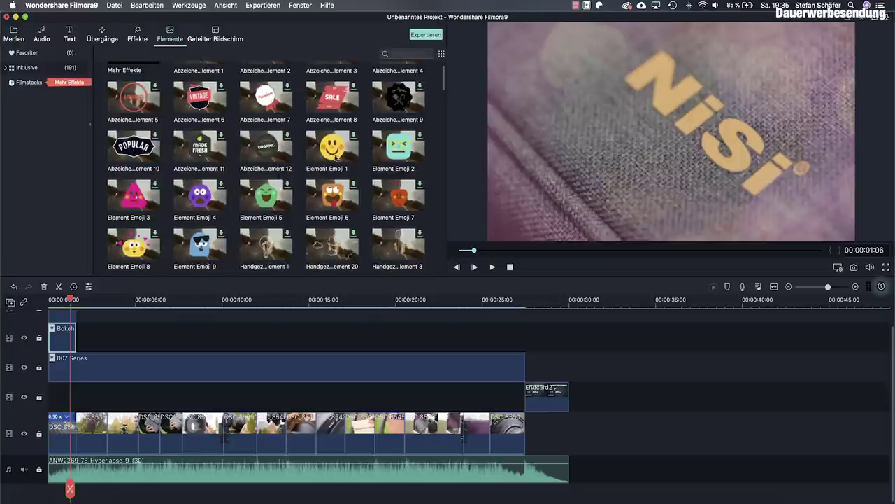
pyautogui.scroll(-5, 336, 161)
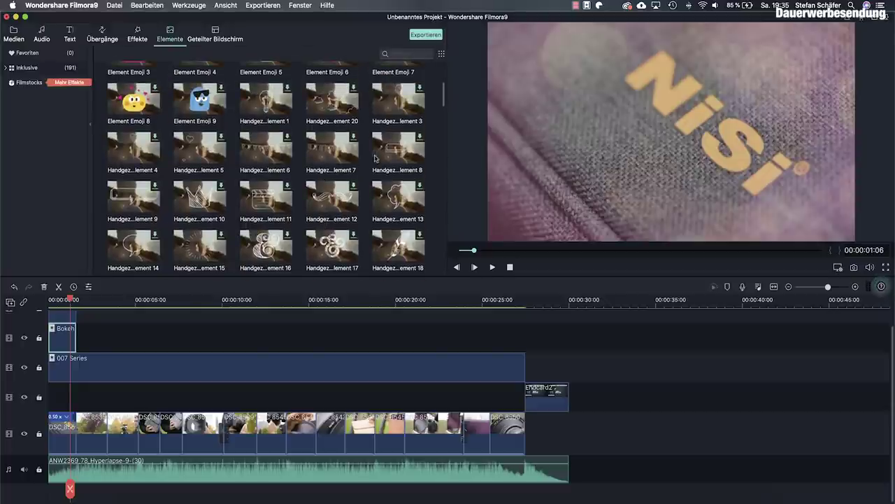
pyautogui.moveTo(393, 151); pyautogui.dragTo(162, 398)
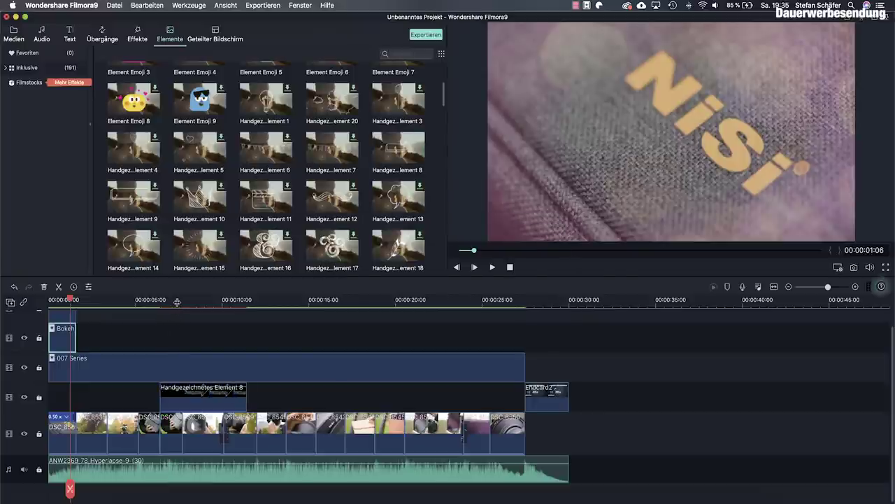
# Trim Handgezeichnetes Element 8 to the end of the second DSC_8537 clip beneath it
pyautogui.click(178, 300)
pyautogui.moveTo(179, 300); pyautogui.dragTo(191, 300)
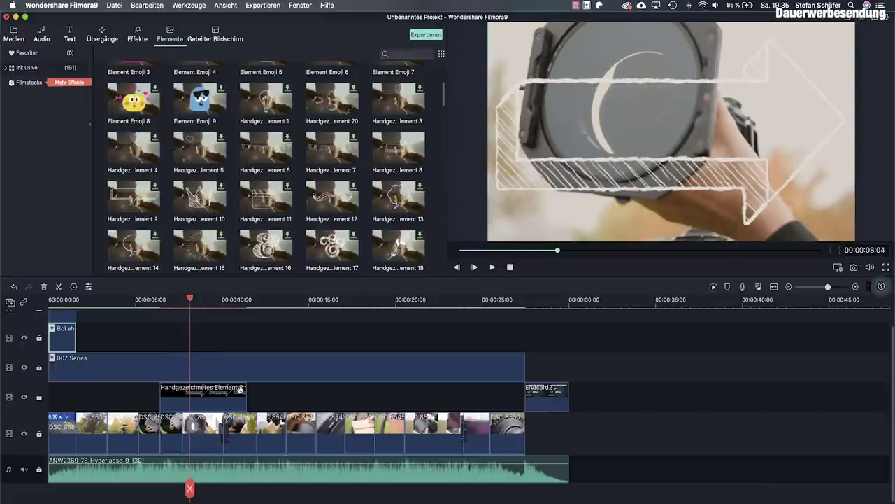
pyautogui.moveTo(245, 389); pyautogui.dragTo(219, 389)
pyautogui.moveTo(189, 386); pyautogui.dragTo(182, 388)
# Scale the hand-drawn arrow element to 22.7 %, rotate it to 222.2 and place it at X 672.0, Y -151.2
pyautogui.moveTo(190, 299); pyautogui.dragTo(173, 301)
pyautogui.doubleClick(169, 389)
pyautogui.moveTo(220, 114); pyautogui.dragTo(118, 119)
pyautogui.moveTo(85, 83); pyautogui.dragTo(77, 84)
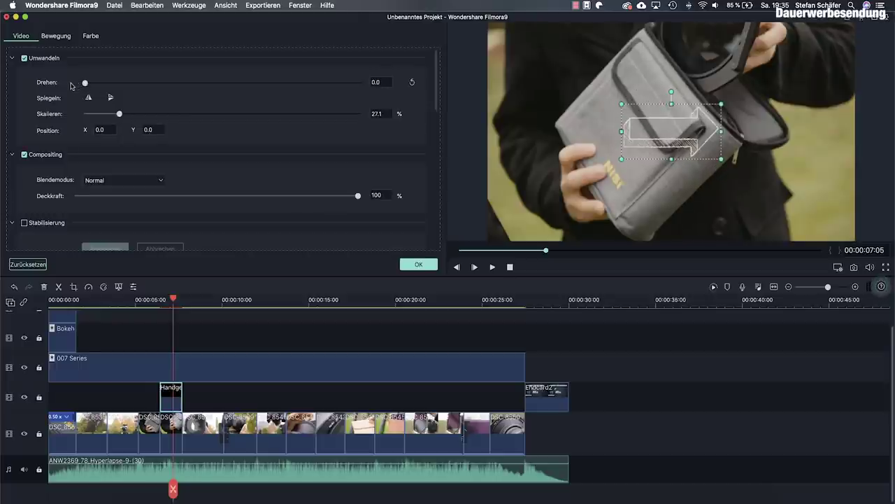
pyautogui.moveTo(85, 83); pyautogui.dragTo(253, 83)
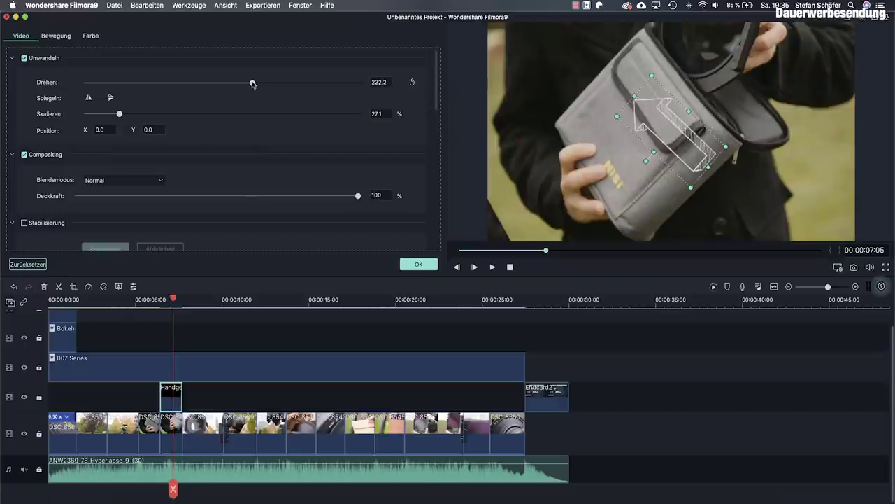
pyautogui.moveTo(119, 114); pyautogui.dragTo(112, 114)
pyautogui.moveTo(680, 143); pyautogui.dragTo(809, 167)
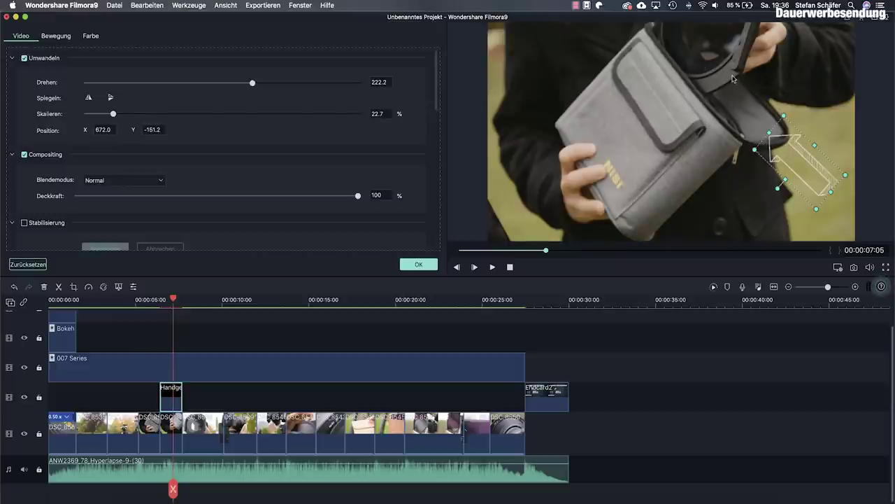
# Look through the arrow element's blend modes and its Stabilisierung settings
pyautogui.click(162, 183)
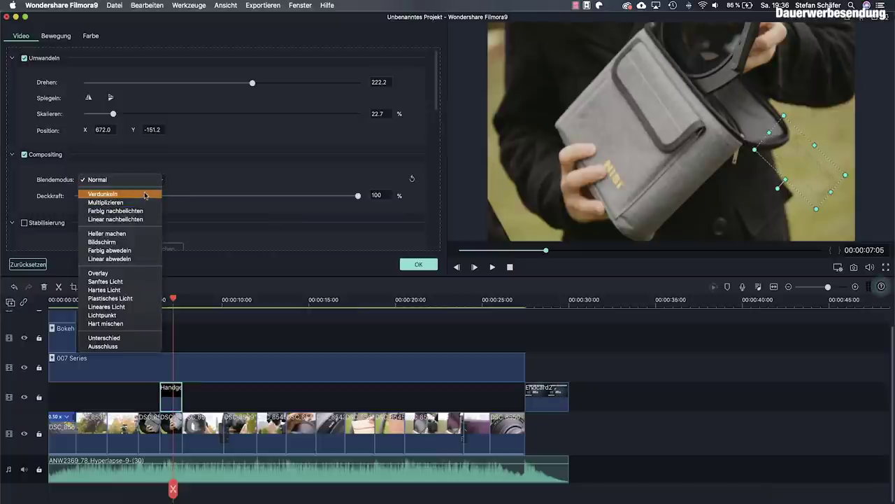
pyautogui.click(226, 183)
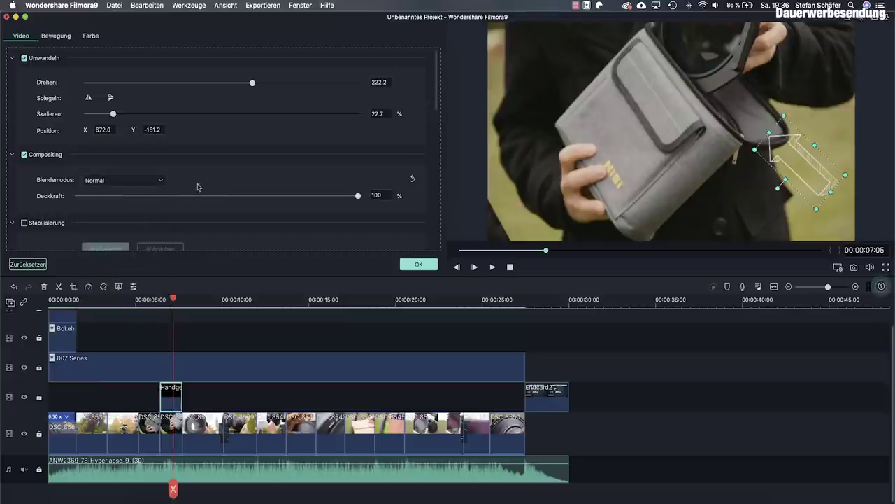
pyautogui.scroll(-3, 198, 186)
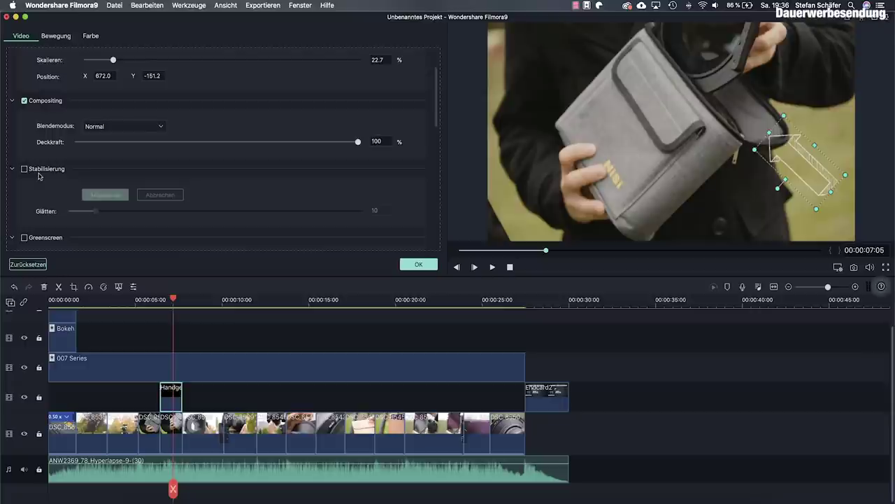
# Enable and run Stabilisierung on the first clip with Glätten set to 14
pyautogui.click(173, 426)
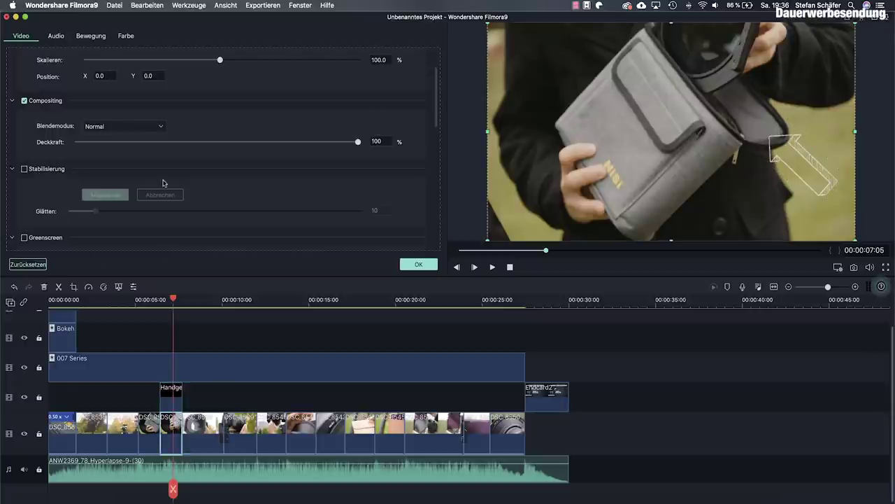
pyautogui.press('Home')
pyautogui.press('space')
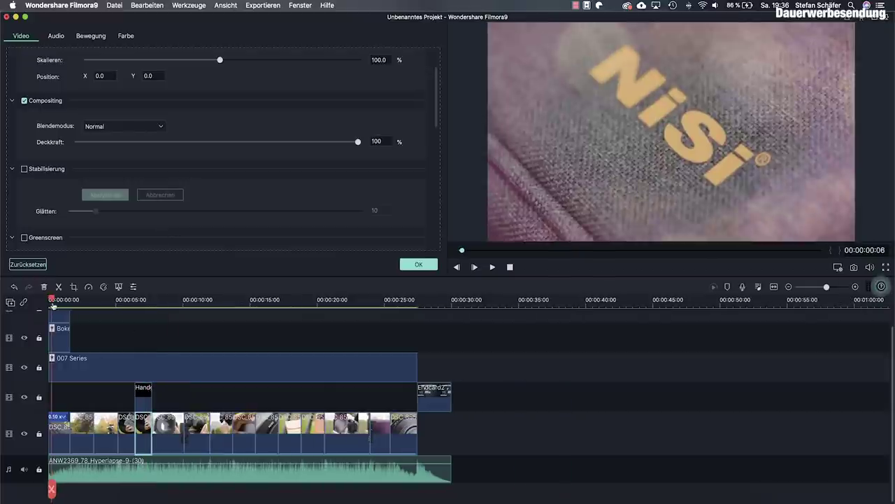
pyautogui.moveTo(65, 307); pyautogui.dragTo(62, 306)
pyautogui.click(59, 434)
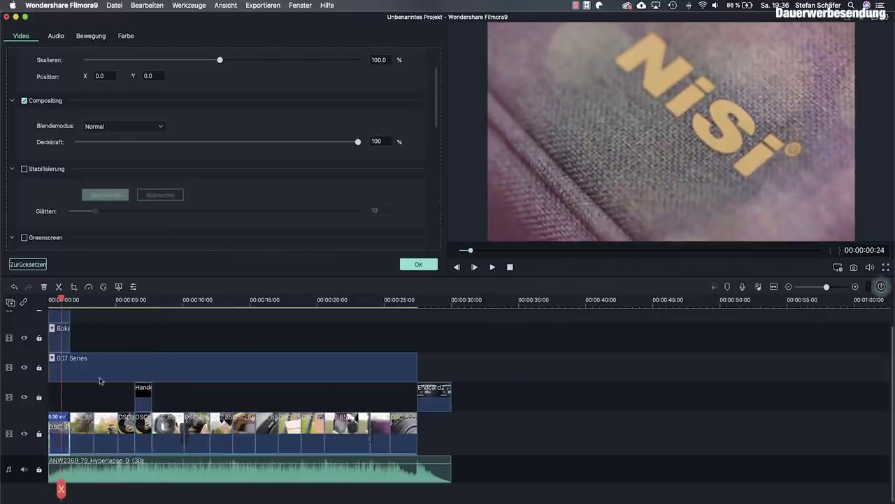
pyautogui.click(25, 170)
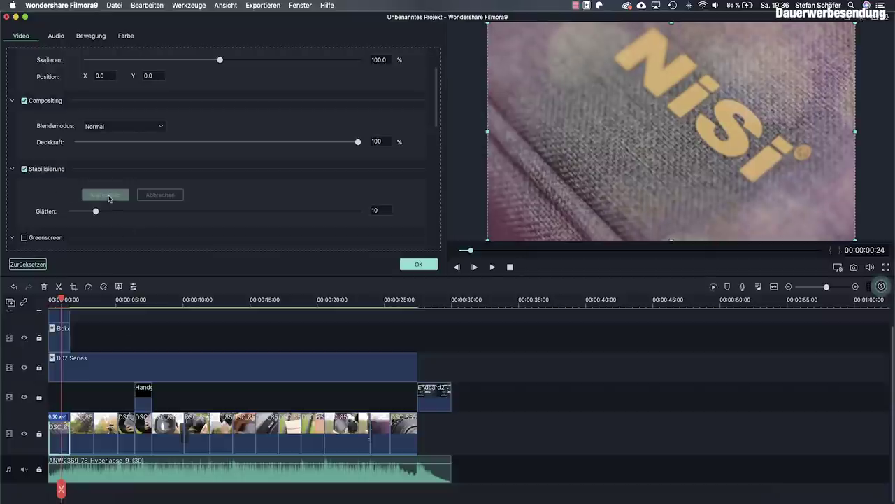
pyautogui.click(115, 196)
pyautogui.moveTo(99, 214); pyautogui.dragTo(109, 213)
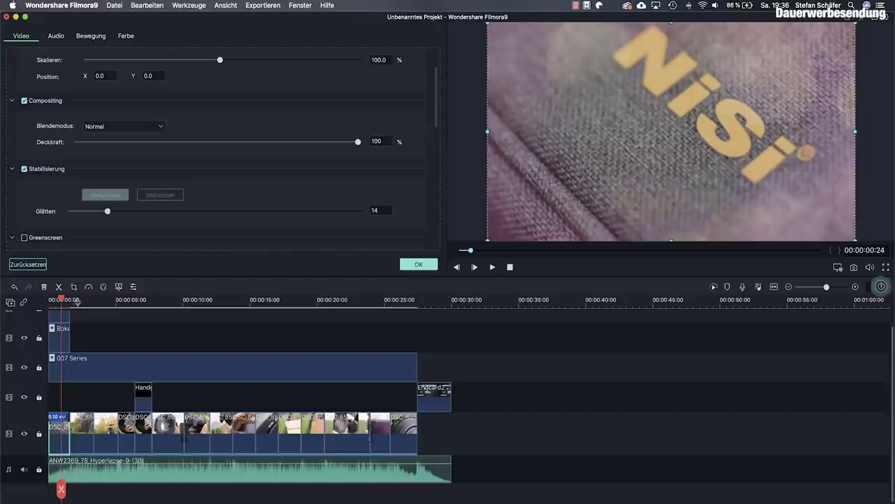
pyautogui.click(418, 264)
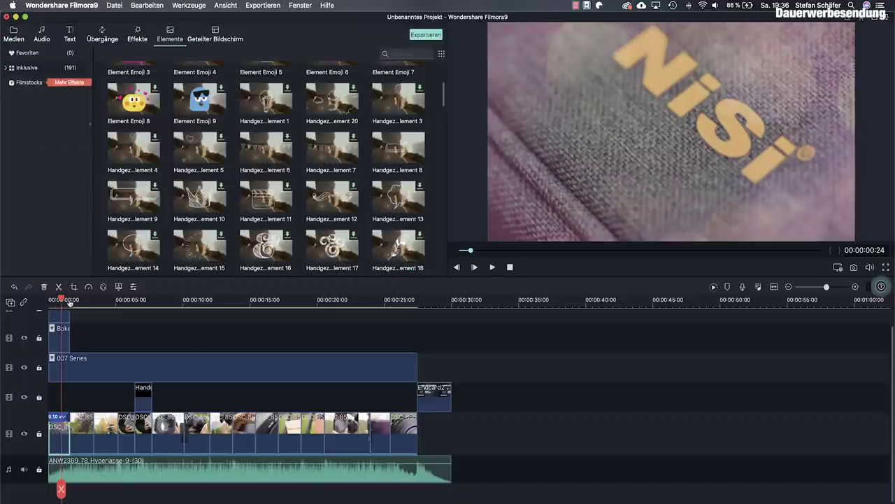
# Play the edit from 00:00:00:00 past the middle of the video to check the stabilised opening and the element
pyautogui.moveTo(60, 301); pyautogui.dragTo(39, 302)
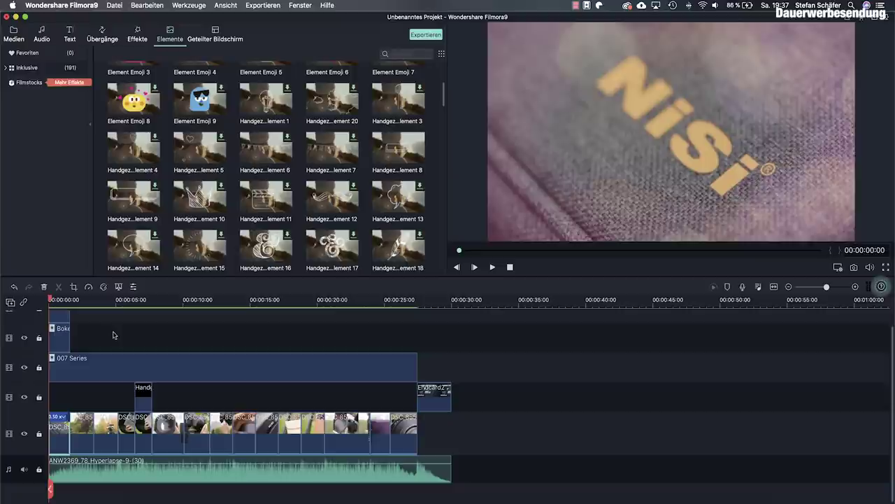
pyautogui.press('space')
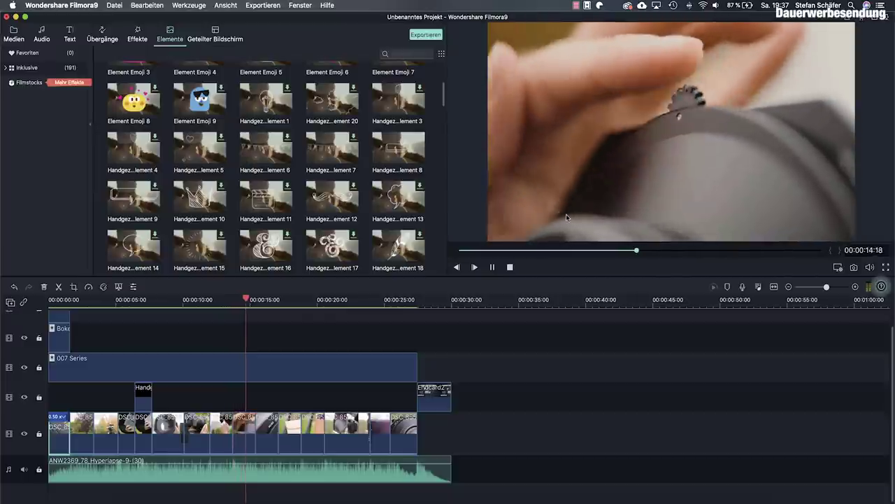
pyautogui.press('space')
# Set the Deckkraft of the 007 Series filter to 60
pyautogui.click(229, 364)
pyautogui.doubleClick(230, 363)
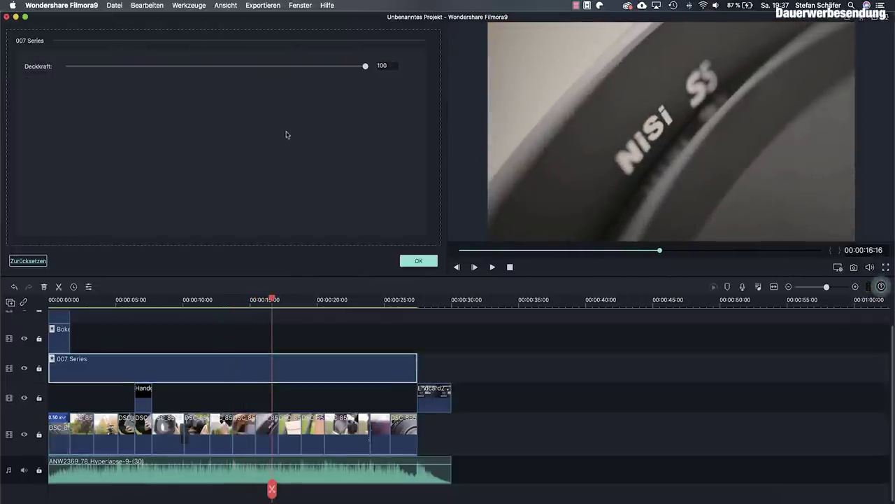
pyautogui.moveTo(365, 68); pyautogui.dragTo(247, 73)
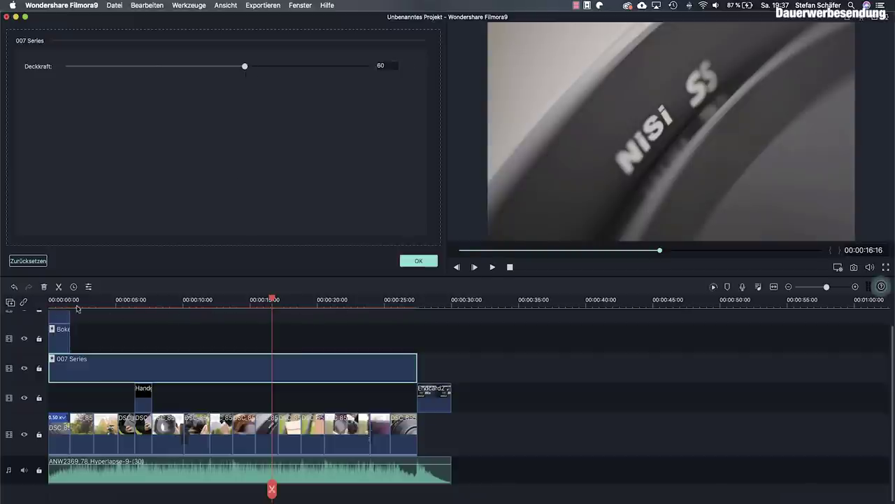
pyautogui.click(418, 261)
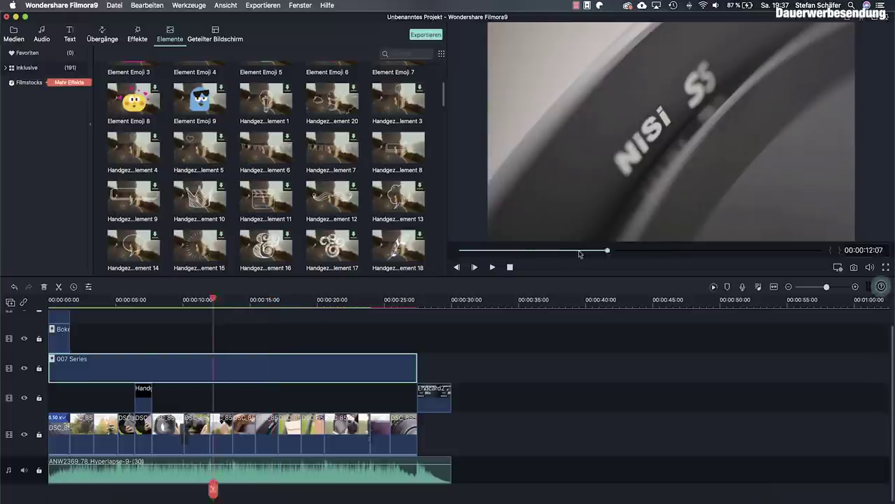
# Play the complete video from the beginning through the end card
pyautogui.moveTo(660, 252); pyautogui.dragTo(460, 251)
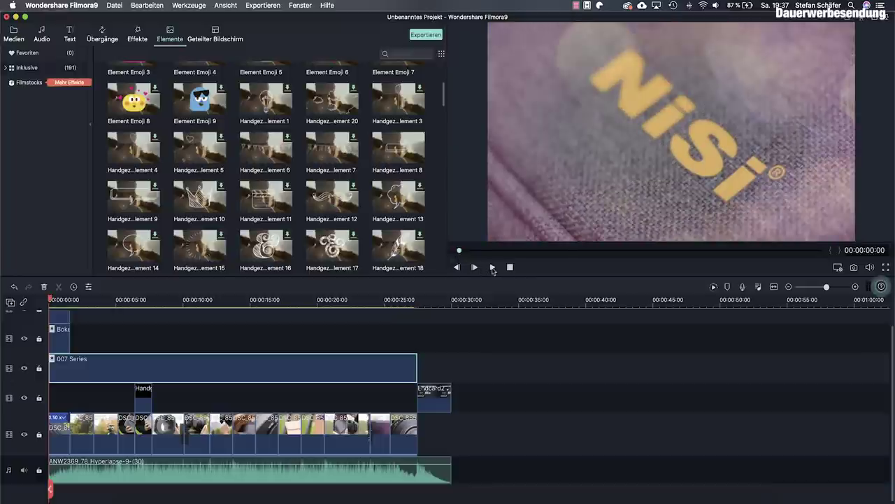
pyautogui.click(494, 267)
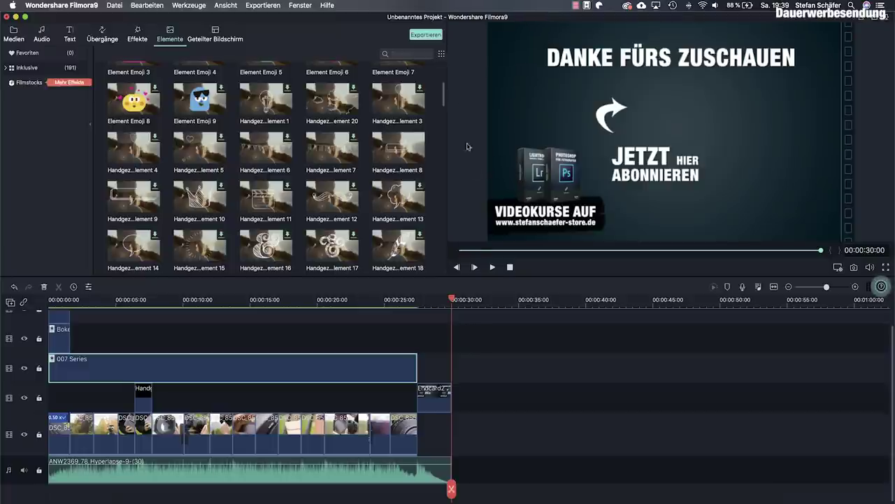
# Open the export dialog and review the Geräte, Youtube, Vimeo and DVD export options
pyautogui.click(426, 36)
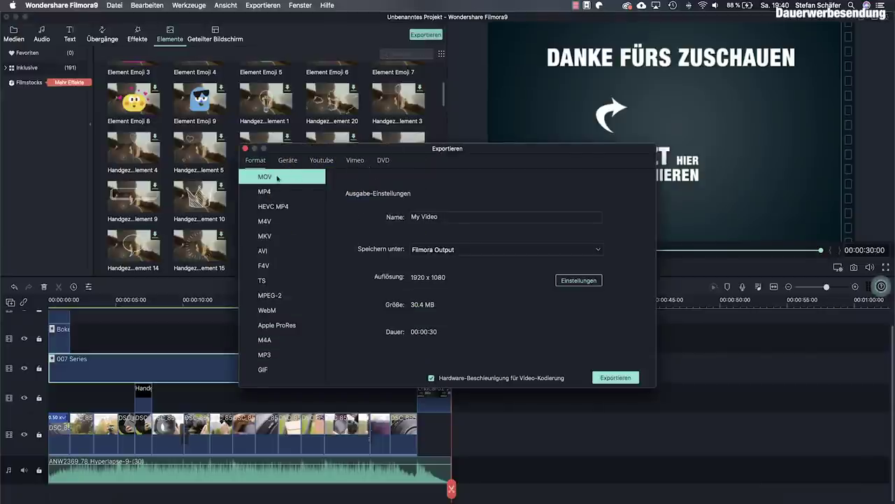
pyautogui.click(287, 160)
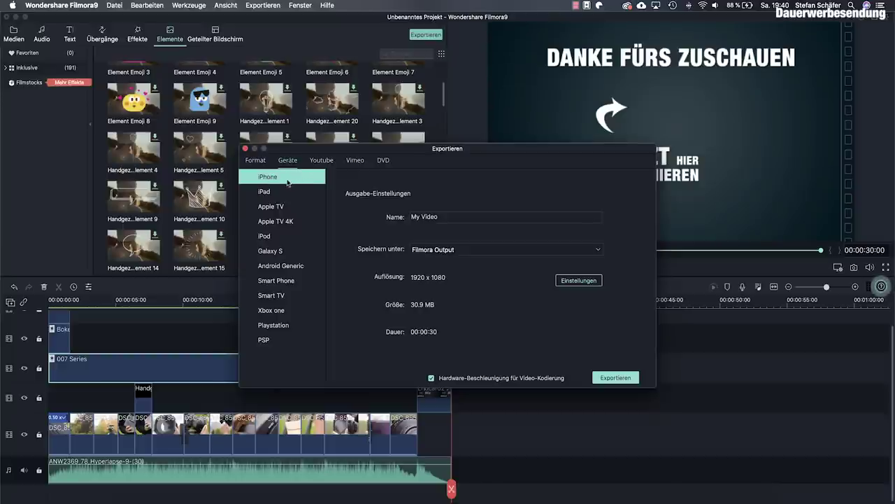
pyautogui.click(313, 163)
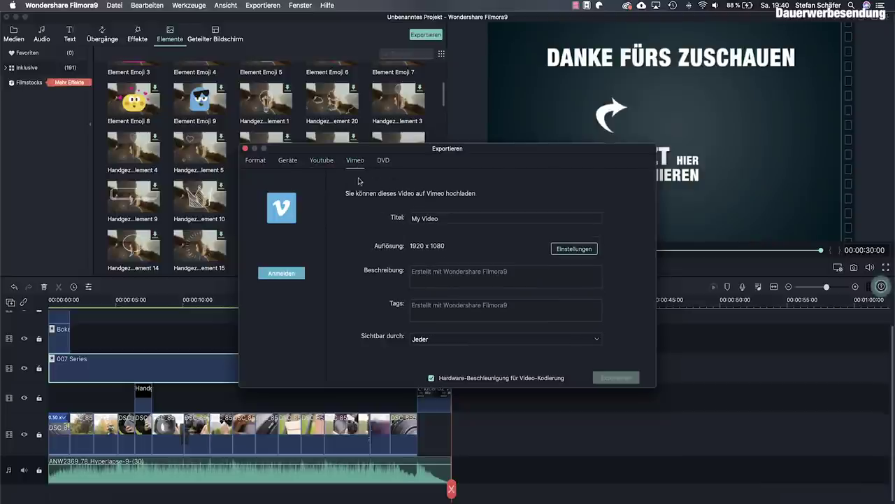
pyautogui.click(383, 162)
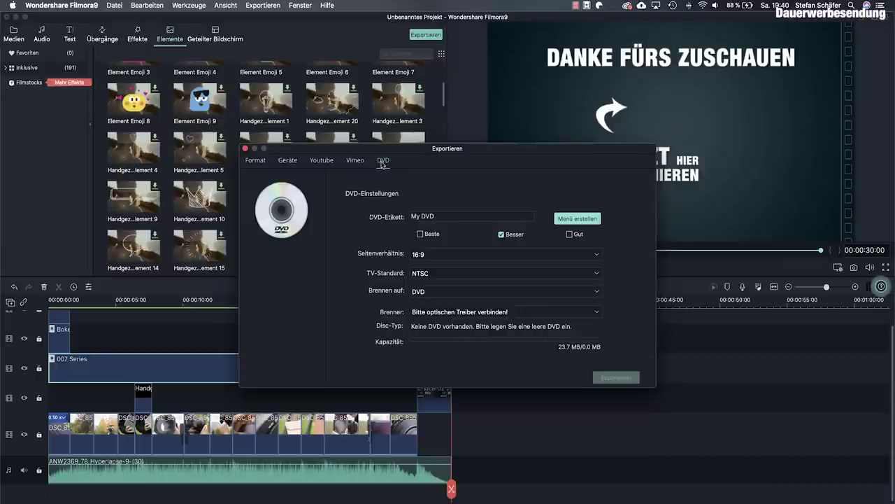
# Choose MP4 as the export format, name the file NiSi Filter Trailer and save it to the Schreibtisch folder
pyautogui.click(257, 162)
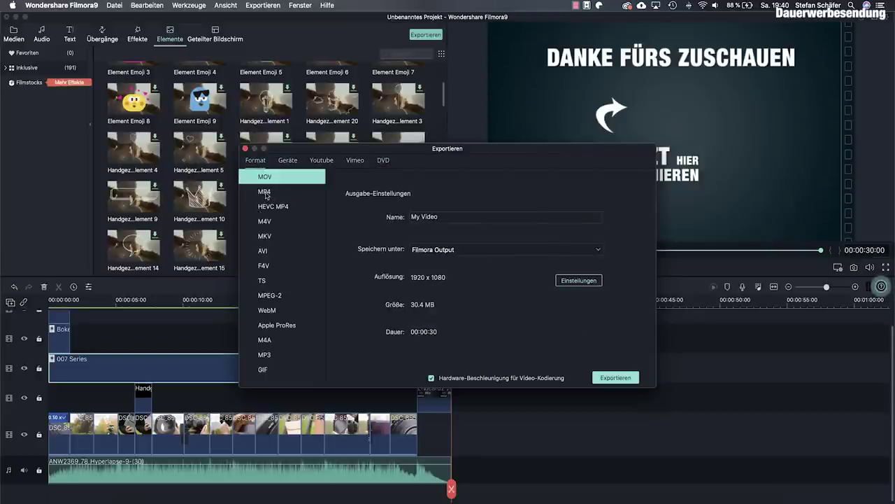
pyautogui.click(266, 196)
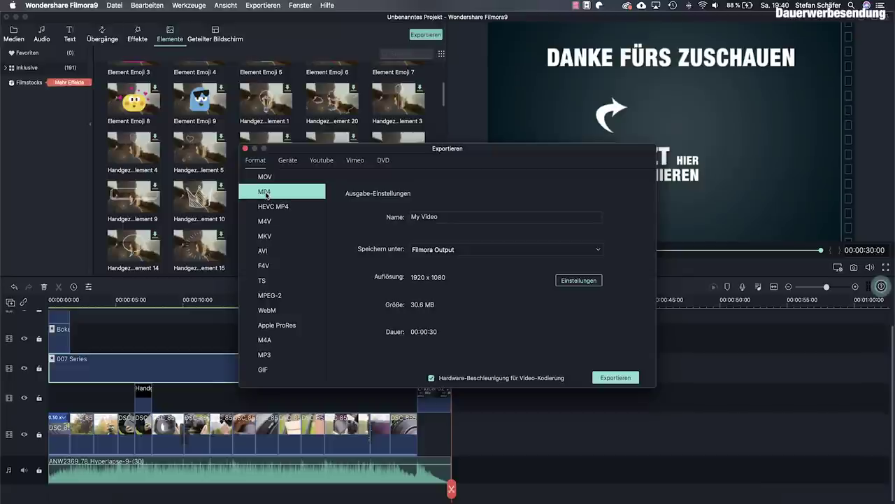
pyautogui.moveTo(436, 219); pyautogui.dragTo(352, 216)
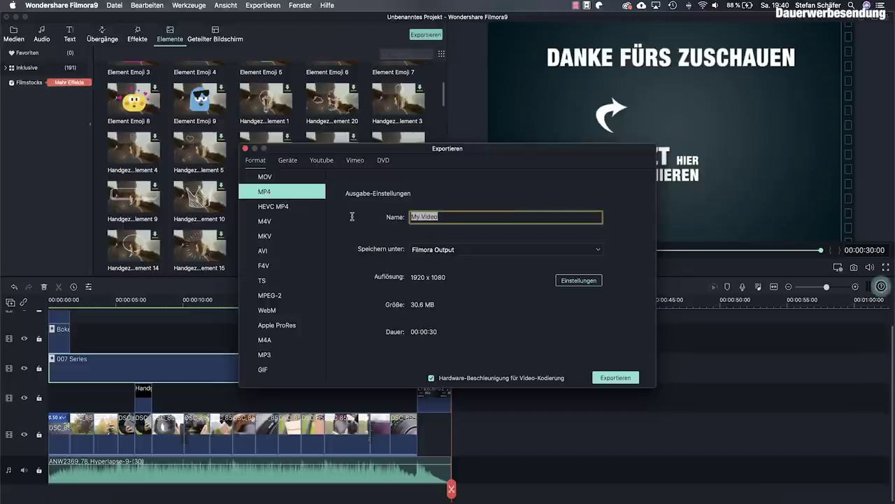
pyautogui.write('Nisi Filter')
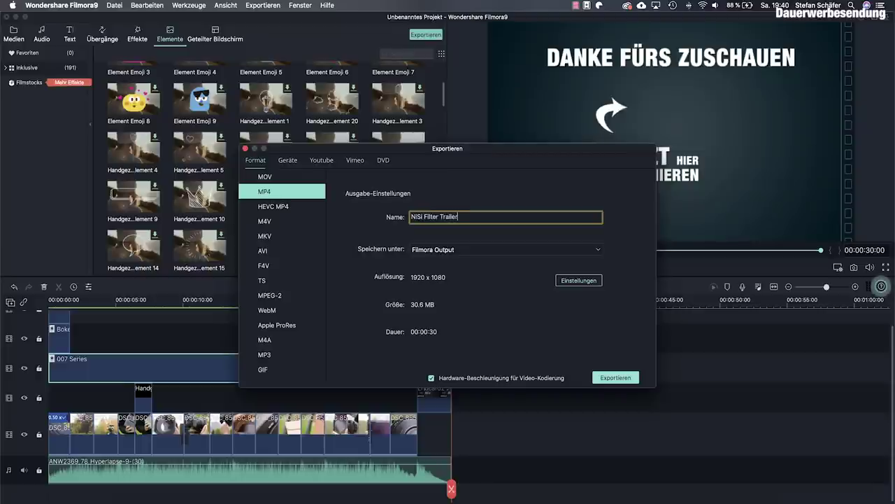
pyautogui.click(598, 250)
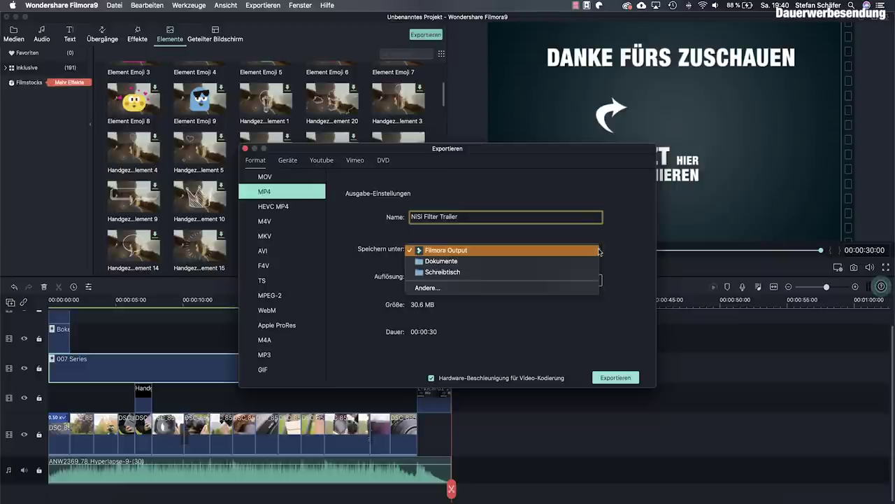
pyautogui.click(542, 272)
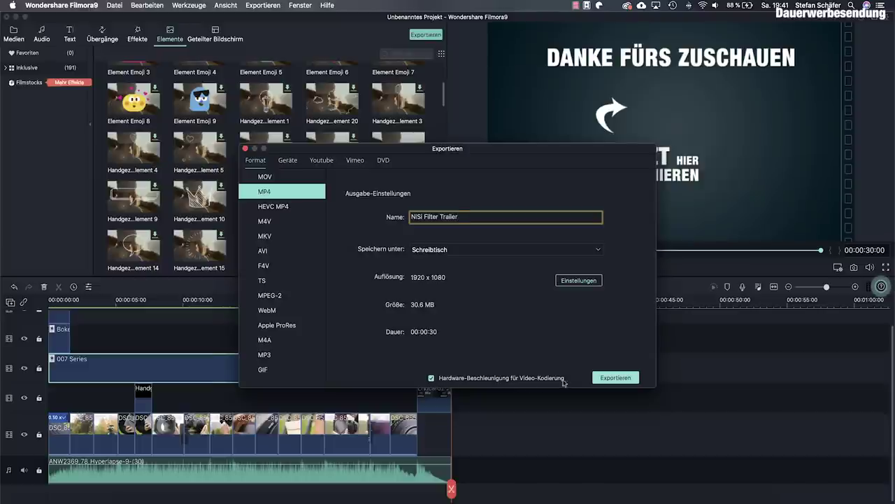
# Check the resolution options in the MP4 export settings, keeping 1920 x 1080
pyautogui.click(572, 283)
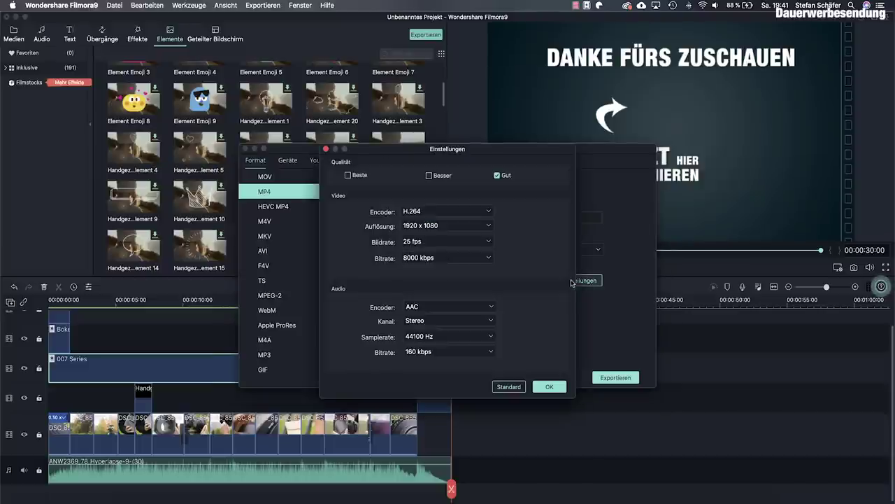
pyautogui.click(460, 228)
pyautogui.click(519, 224)
pyautogui.click(557, 388)
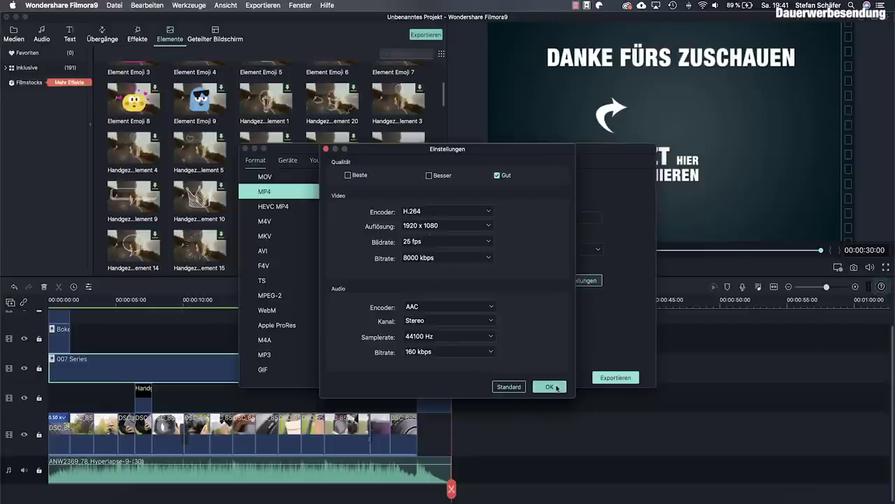
# Set the export quality to Beste and export the video
pyautogui.click(580, 282)
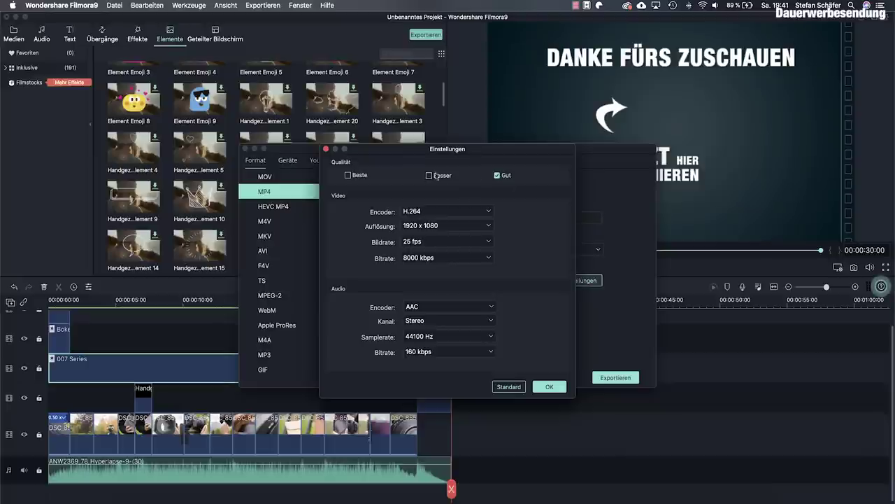
pyautogui.click(349, 175)
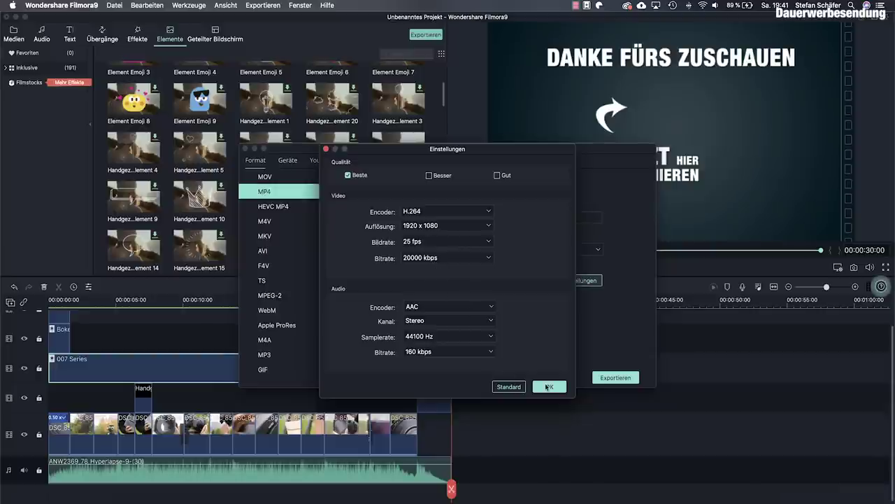
pyautogui.click(548, 387)
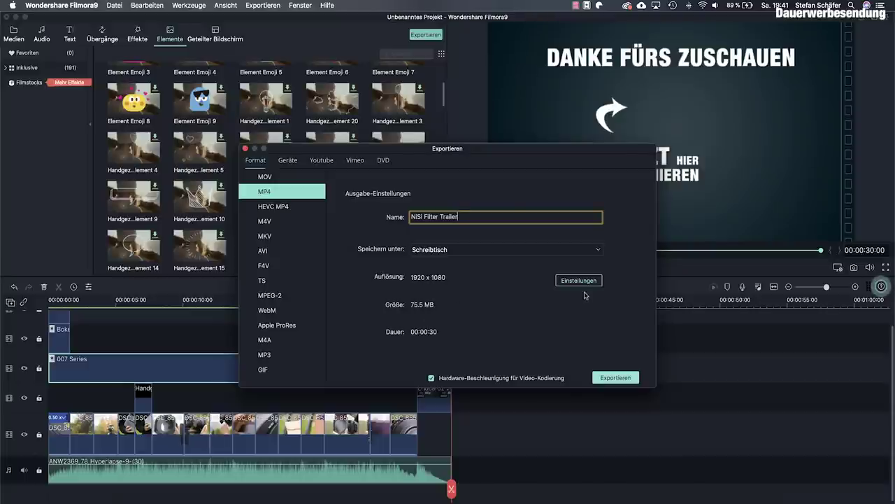
pyautogui.click(617, 378)
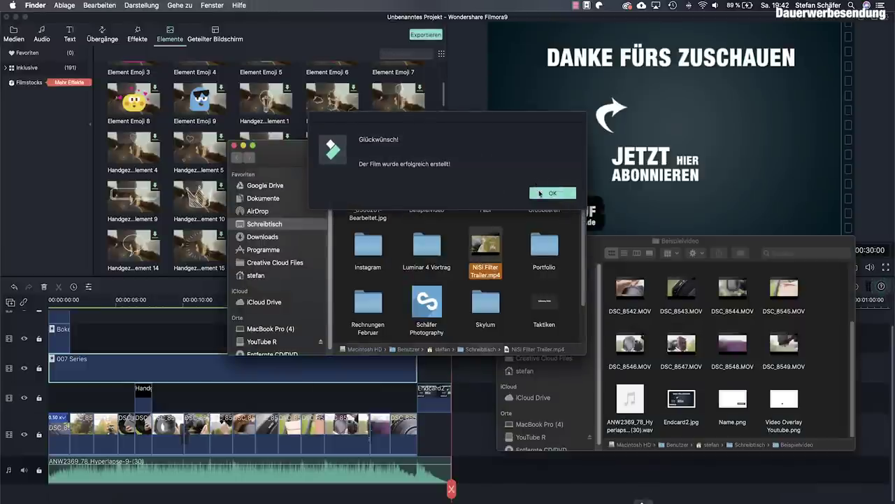
pyautogui.click(540, 193)
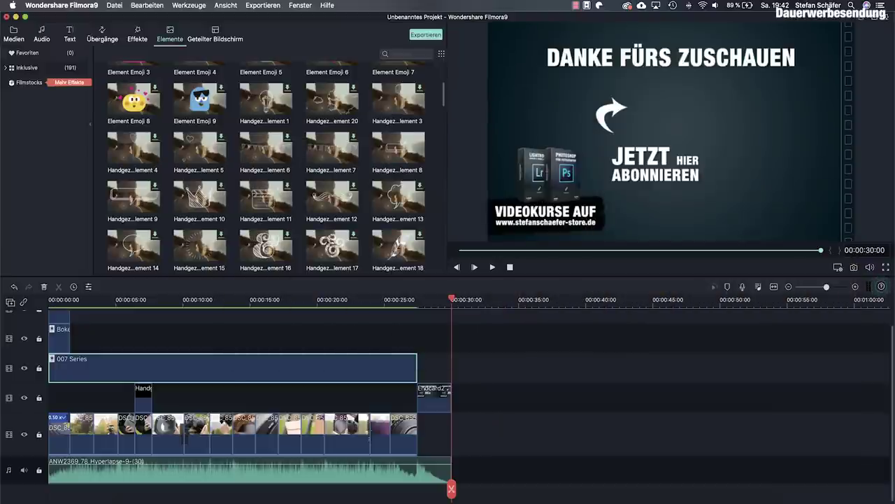
# Open the exported NiSi Filter Trailer.mp4 from the Schreibtisch folder in QuickTime Player and play it
pyautogui.click(147, 498)
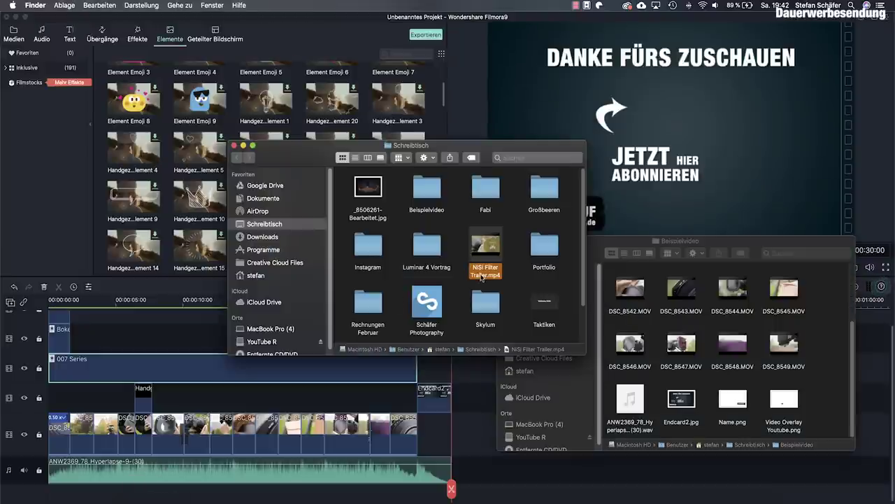
pyautogui.doubleClick(483, 275)
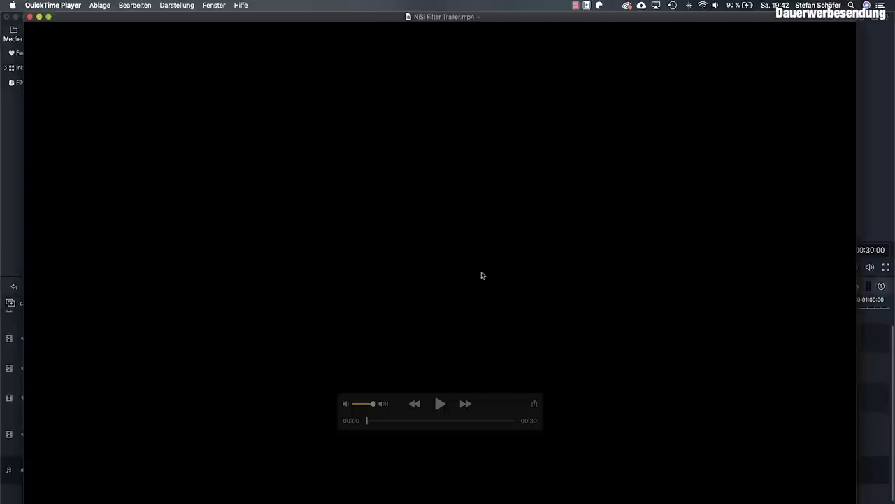
pyautogui.press('space')
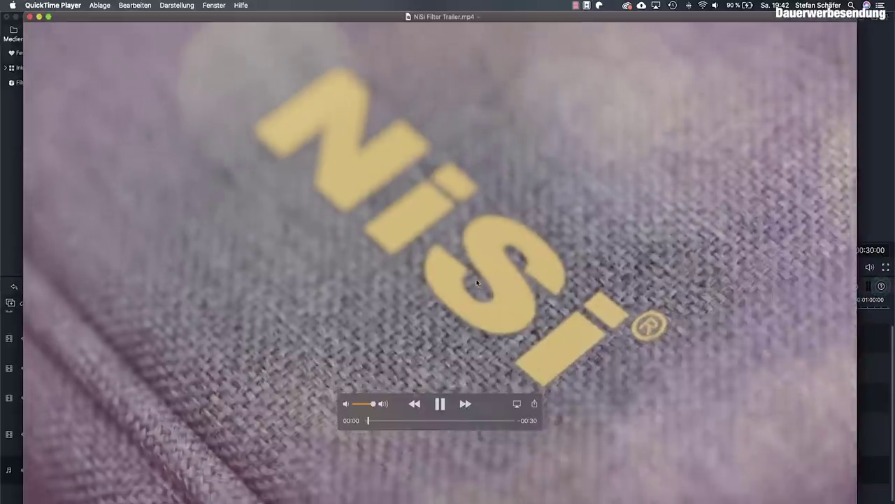